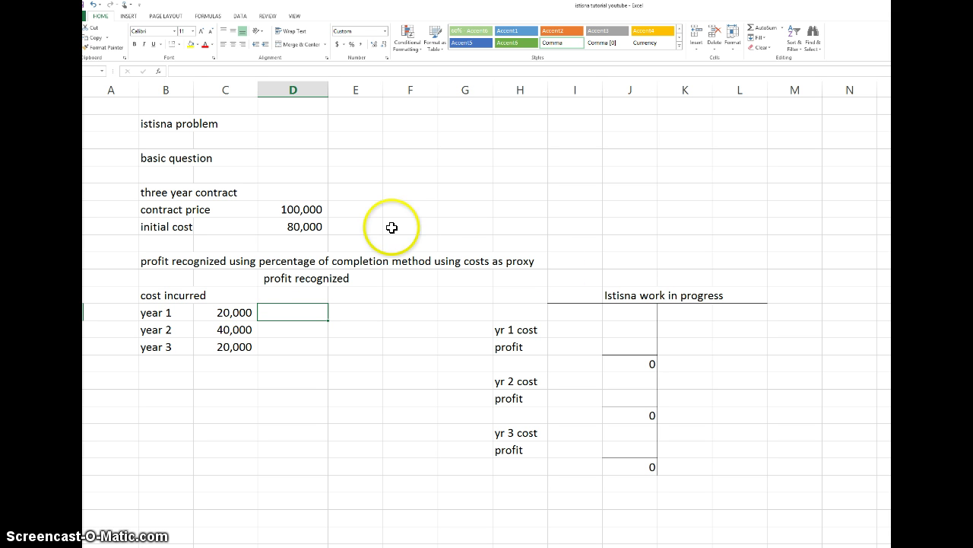
- Enter the formula =C13/D8 in D13 to divide the year 1 cost by the initial cost
double_click(296, 317)
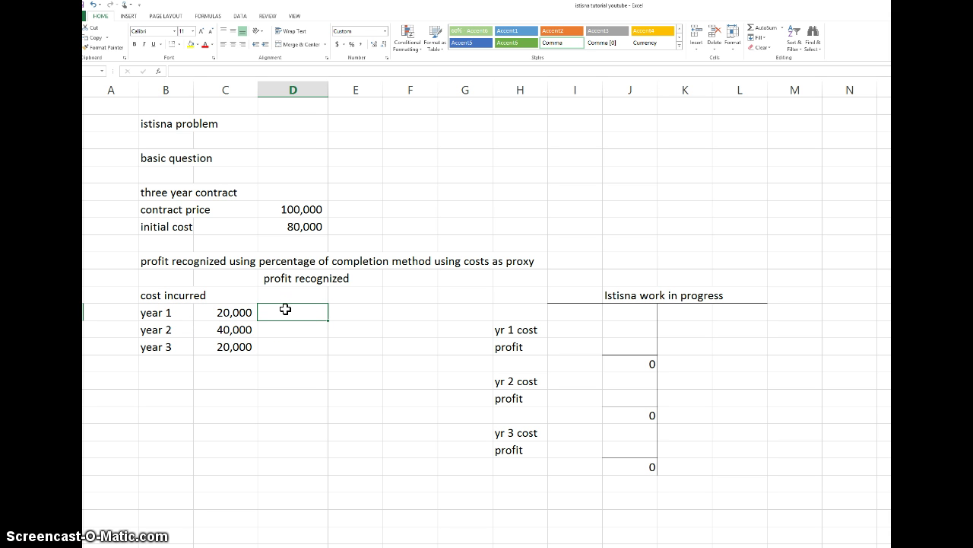
type("=")
left_click(223, 312)
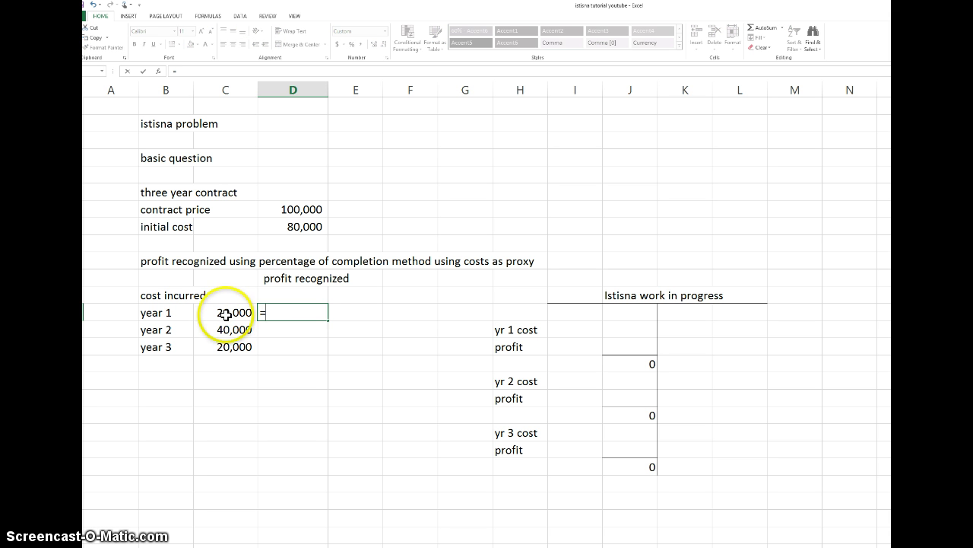
type("/")
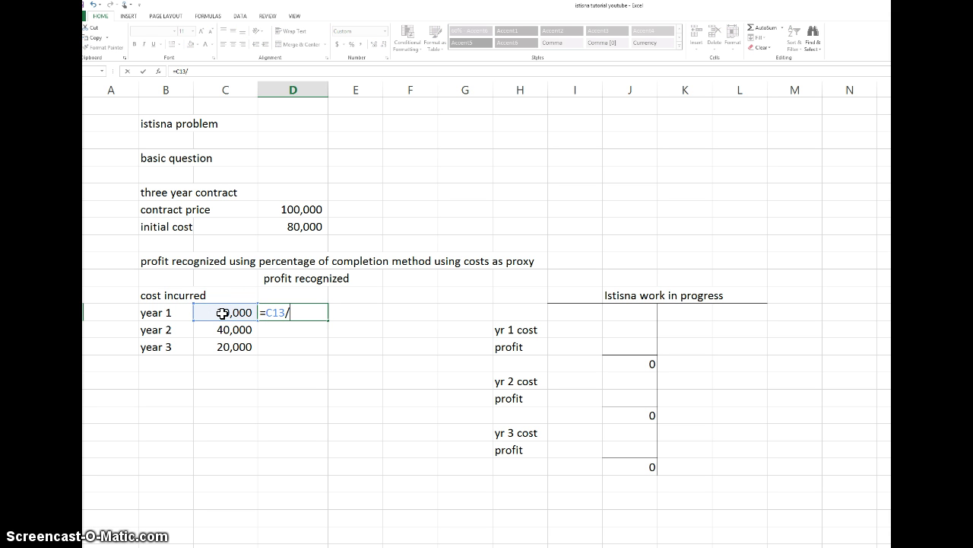
left_click(287, 223)
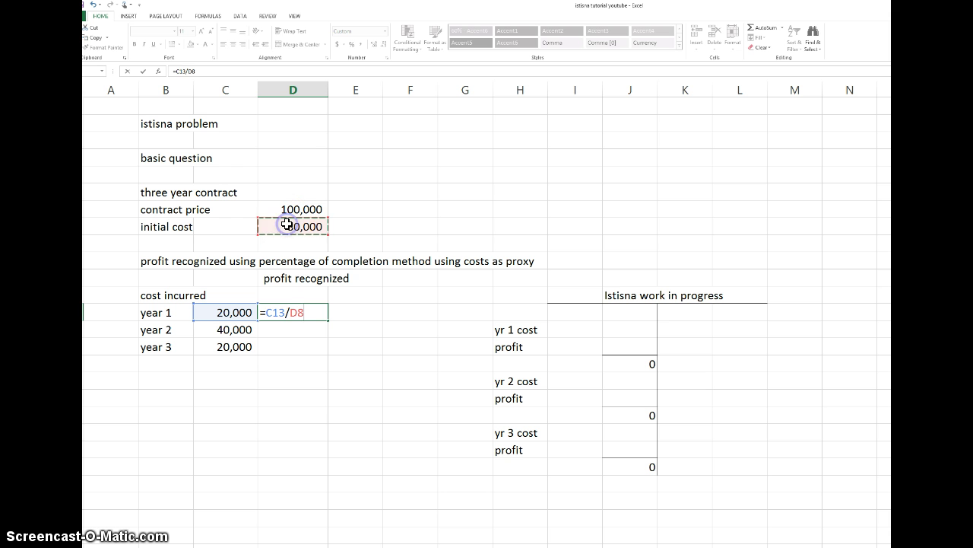
key("Return")
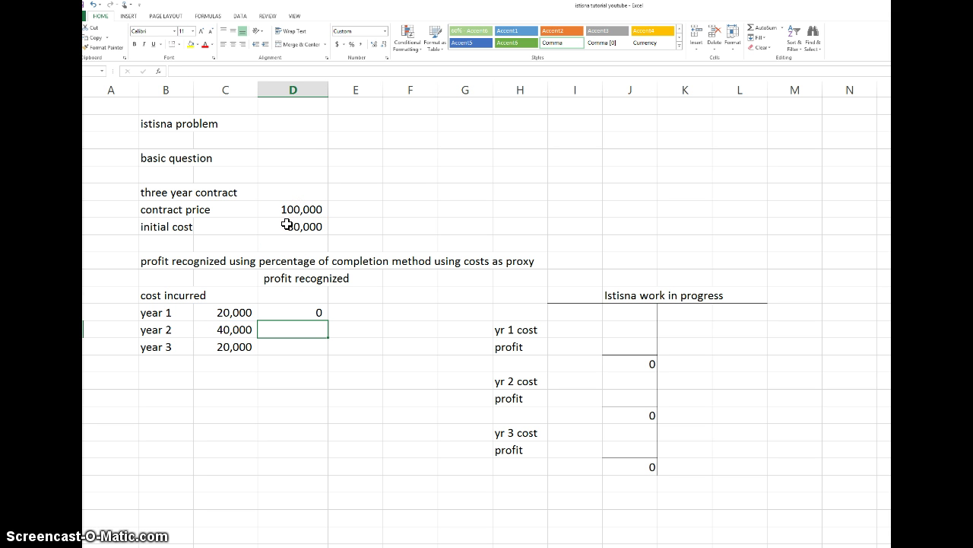
- Widen column D slightly and re-enter =C13/D8 in the year 1 cell D13
left_click_drag(328, 89, 351, 88)
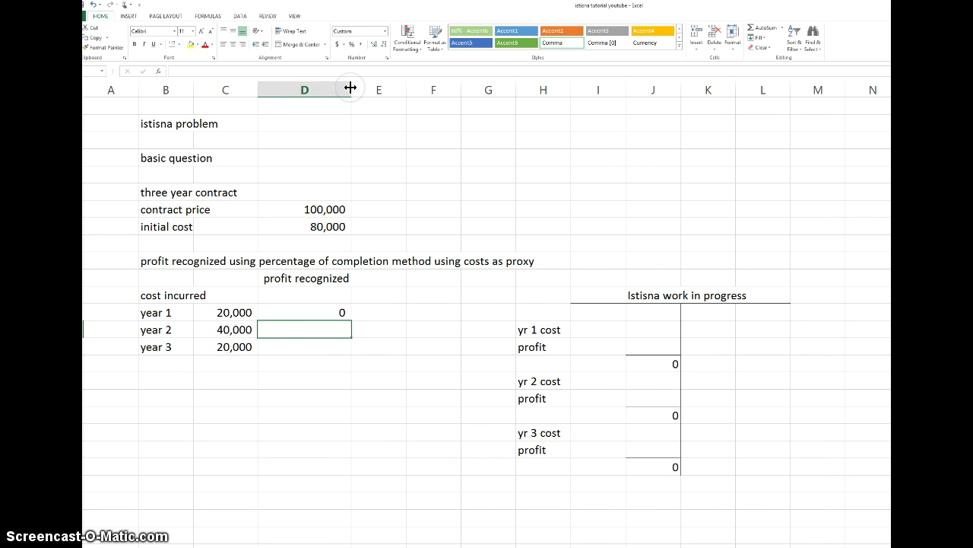
left_click(273, 287)
left_click(274, 312)
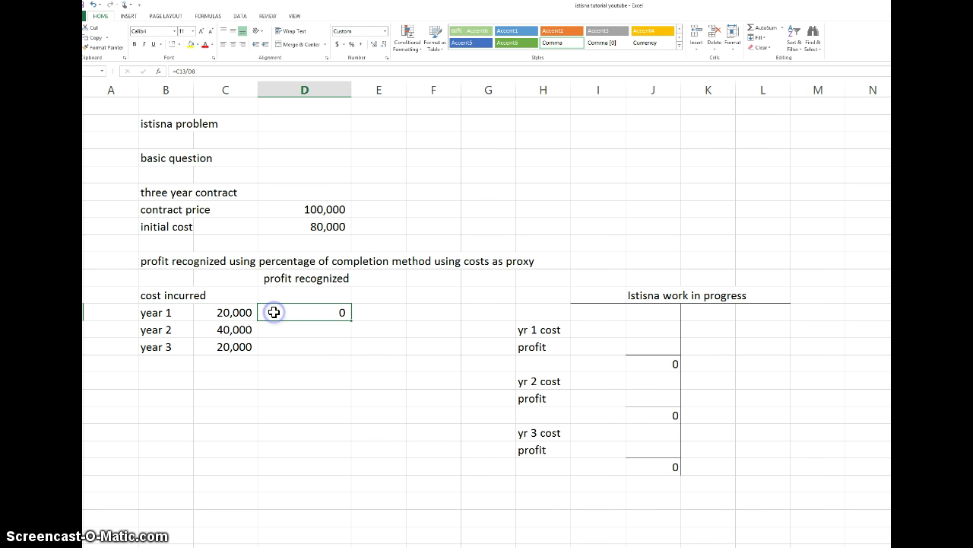
type("=")
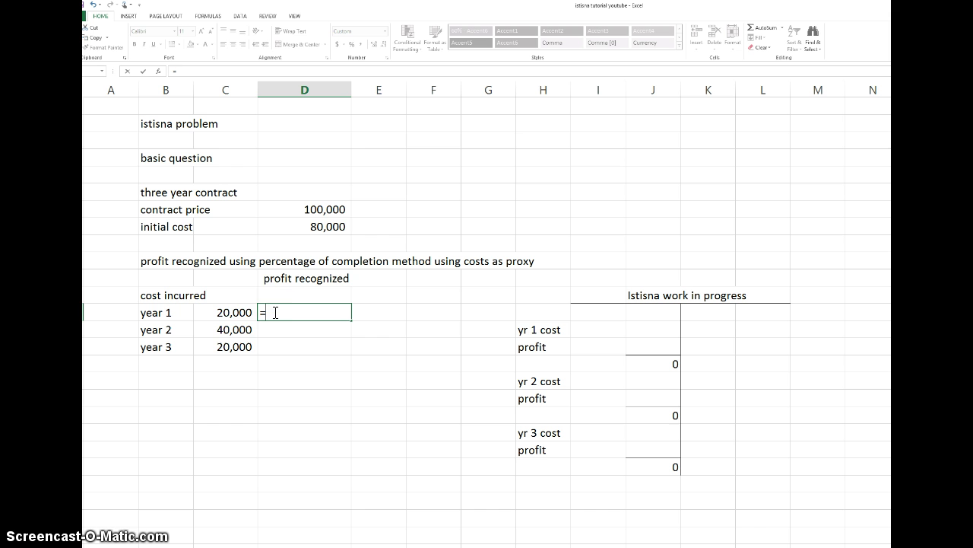
left_click(217, 312)
type("/")
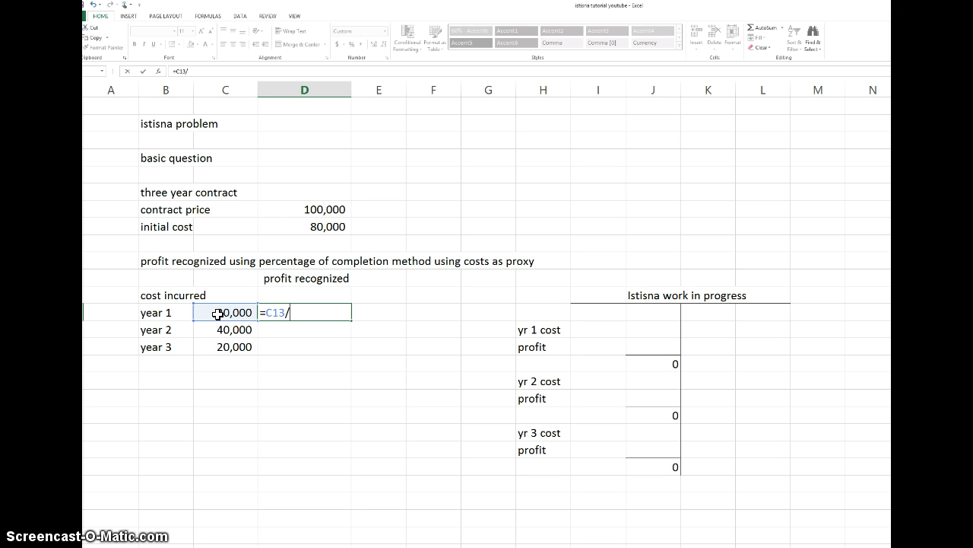
left_click(304, 226)
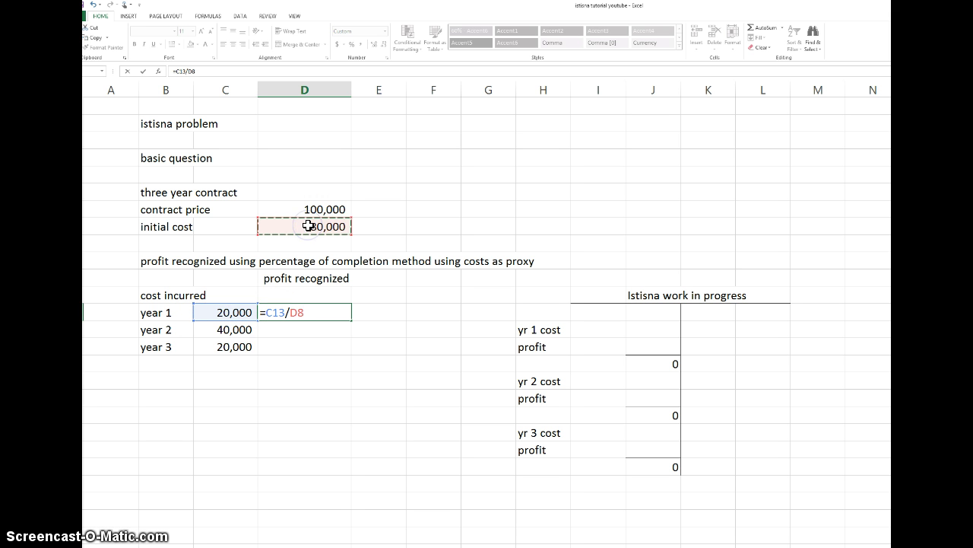
key("Return")
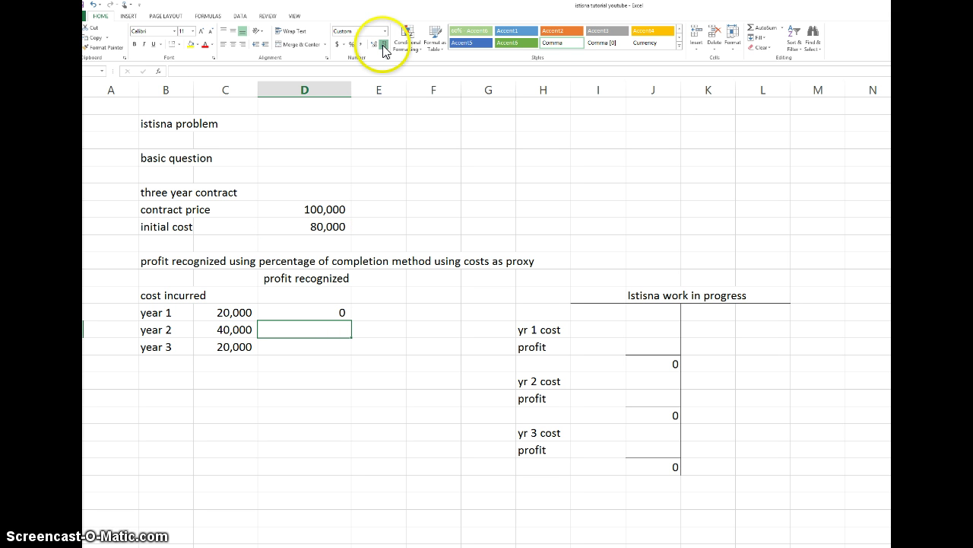
- Show the year 1 completion ratio in D13 with two decimal places
left_click(303, 312)
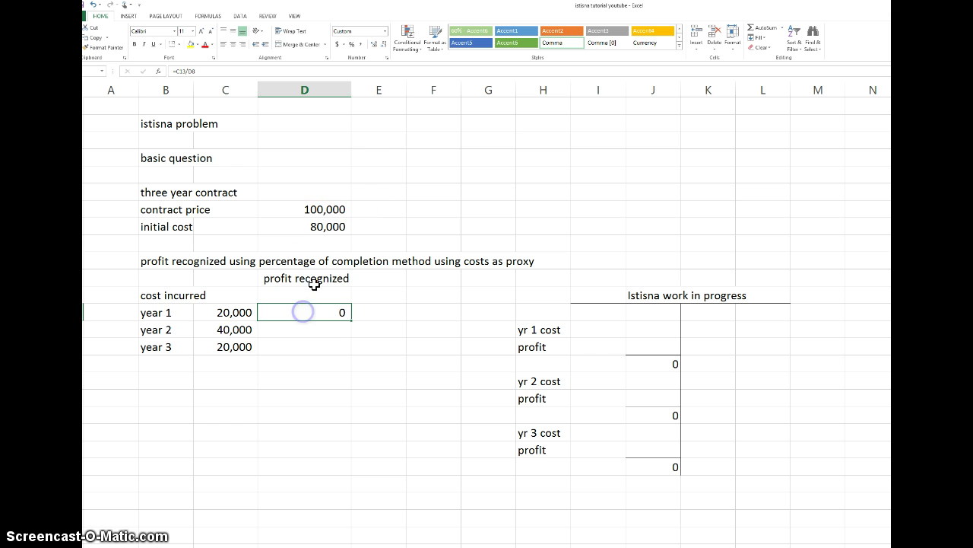
left_click(375, 45)
left_click(376, 47)
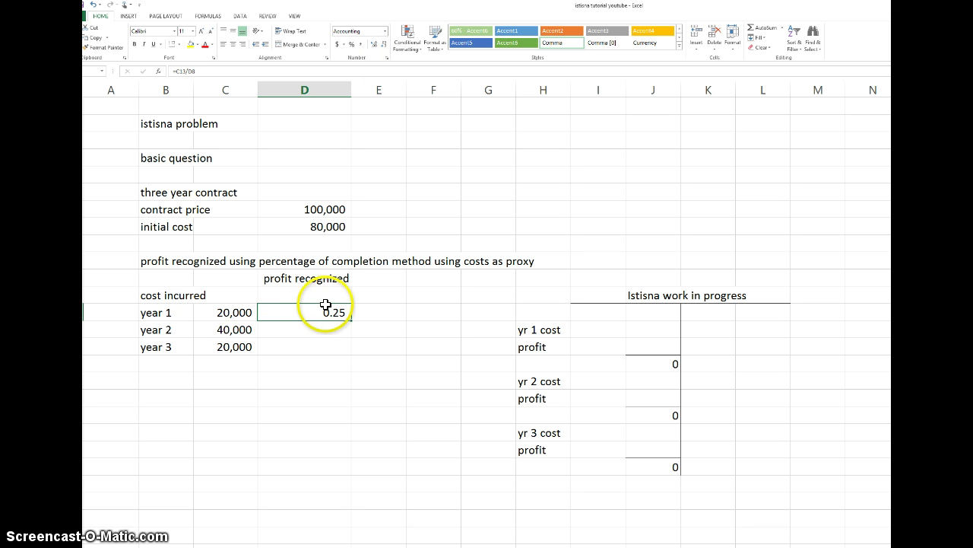
- Adjust the decimal places of the year 1 to year 3 cells D13:D15 to two
left_click_drag(311, 312, 312, 339)
left_click(376, 44)
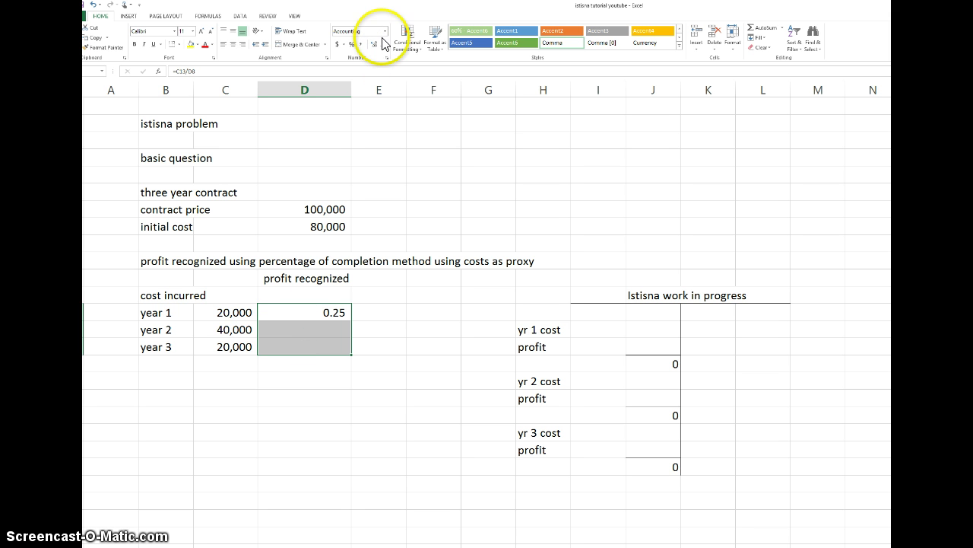
left_click(373, 47)
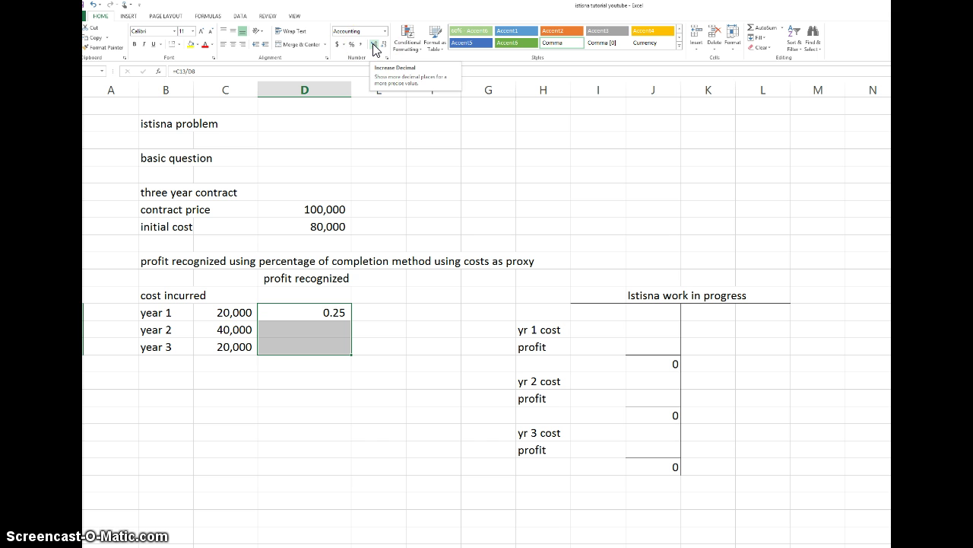
left_click(373, 47)
left_click(374, 48)
left_click(374, 44)
left_click(382, 46)
left_click(382, 46)
left_click(364, 345)
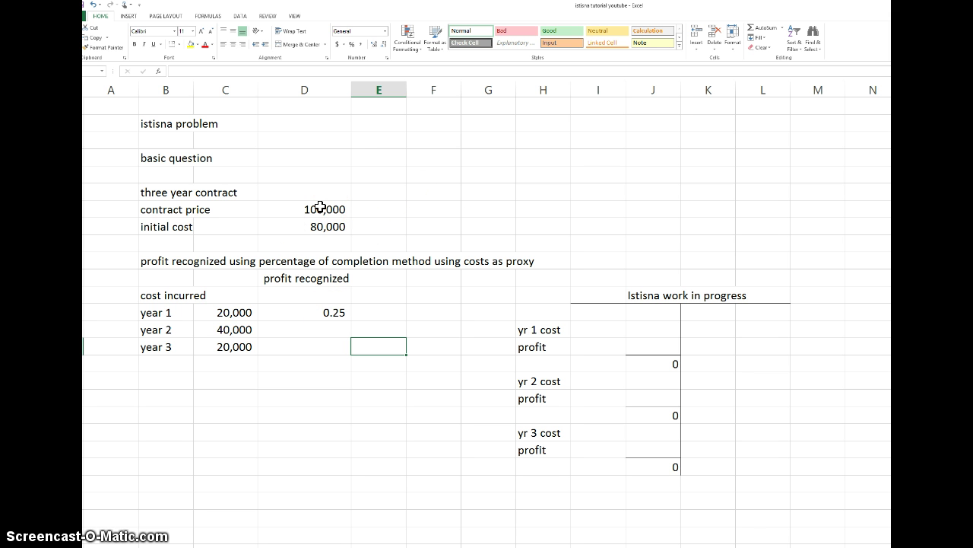
- Label E7 "profit" and calculate the contract profit in F7 as contract price minus initial cost, =D7-D8
left_click(395, 207)
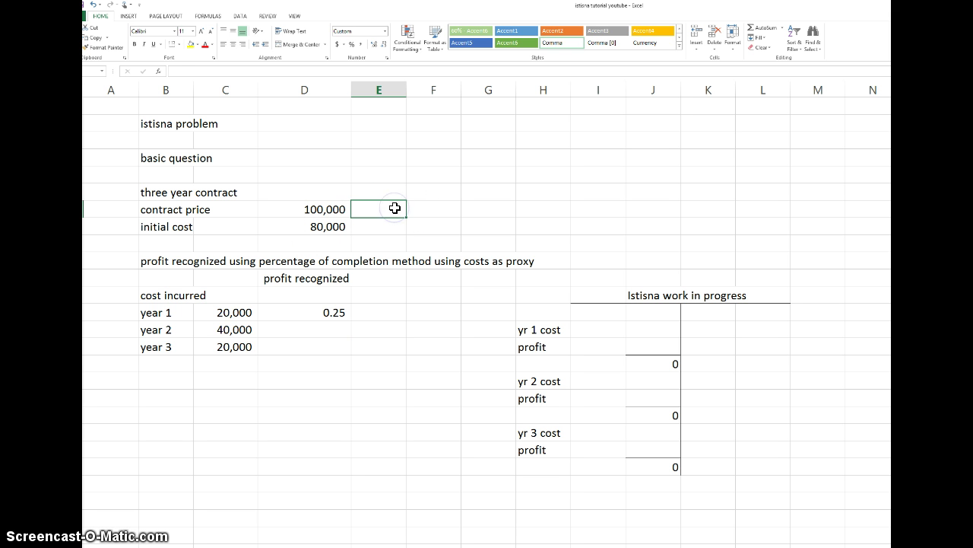
type("profit")
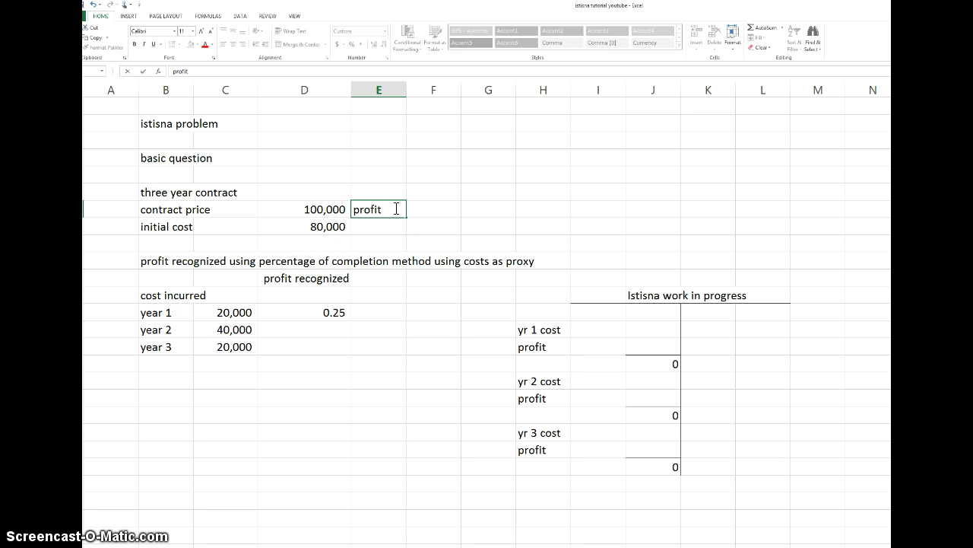
left_click(432, 208)
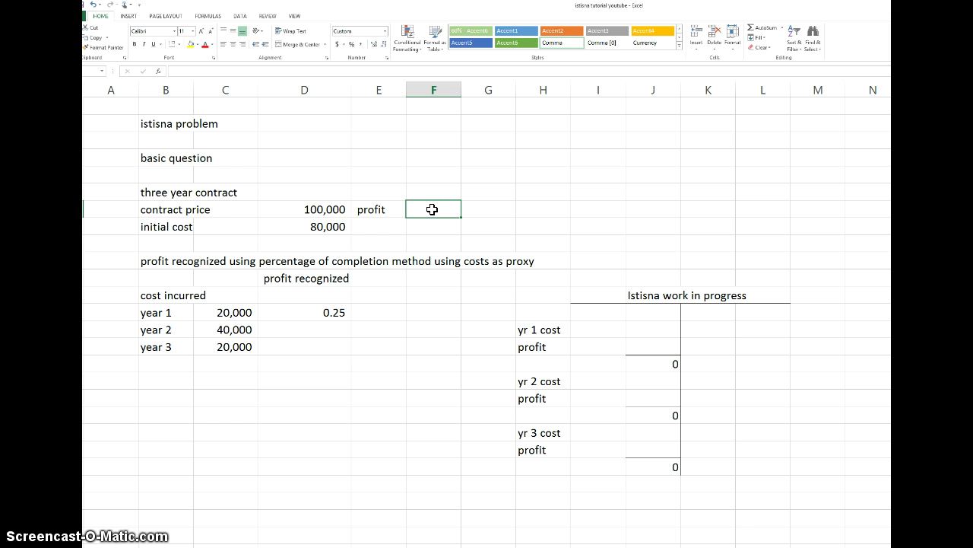
type("=")
left_click(312, 210)
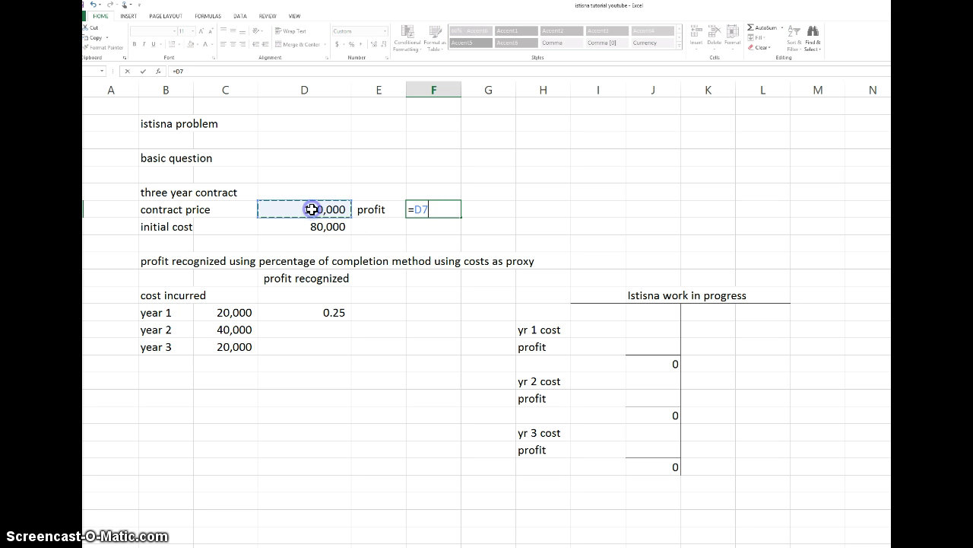
type("-")
left_click(308, 227)
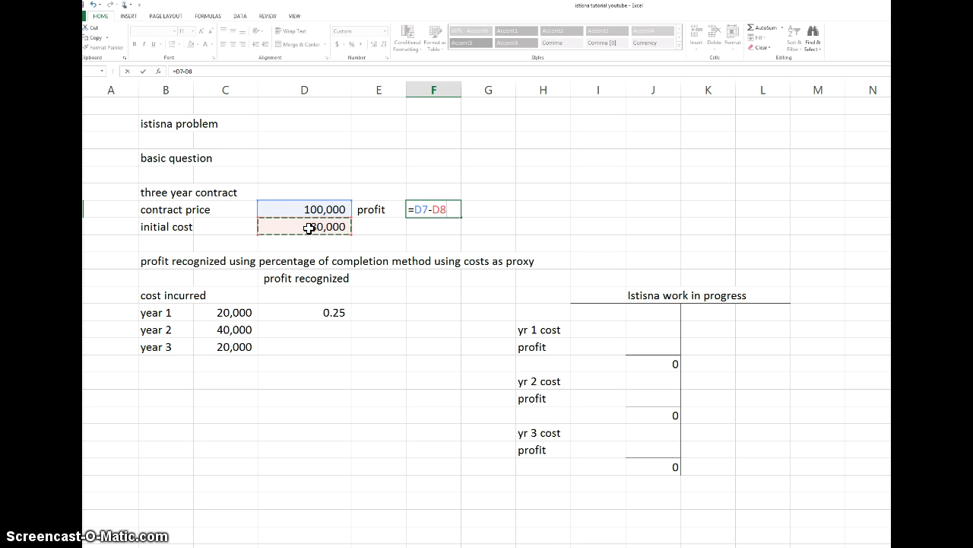
key("Return")
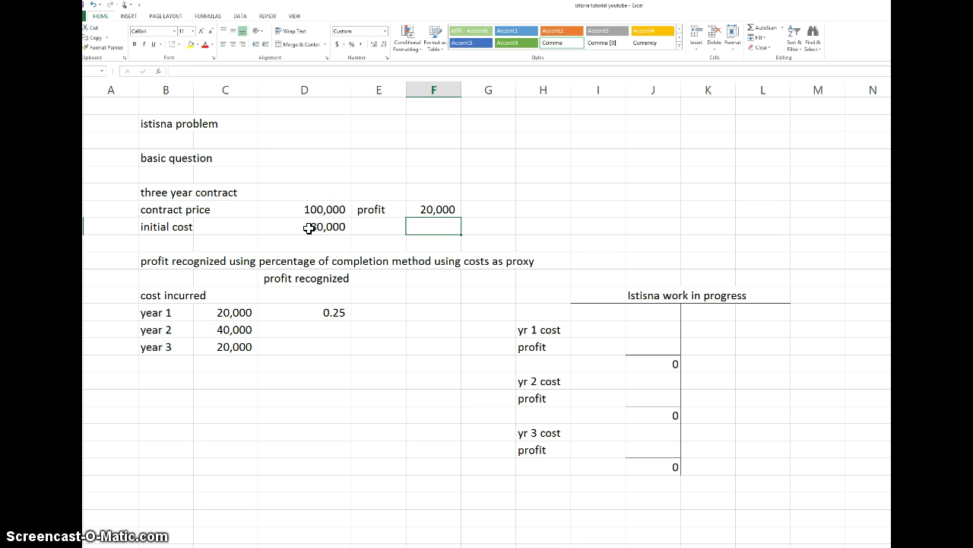
- Replace the "profit recognized" heading in D11 with "percentage complete"
left_click(376, 314)
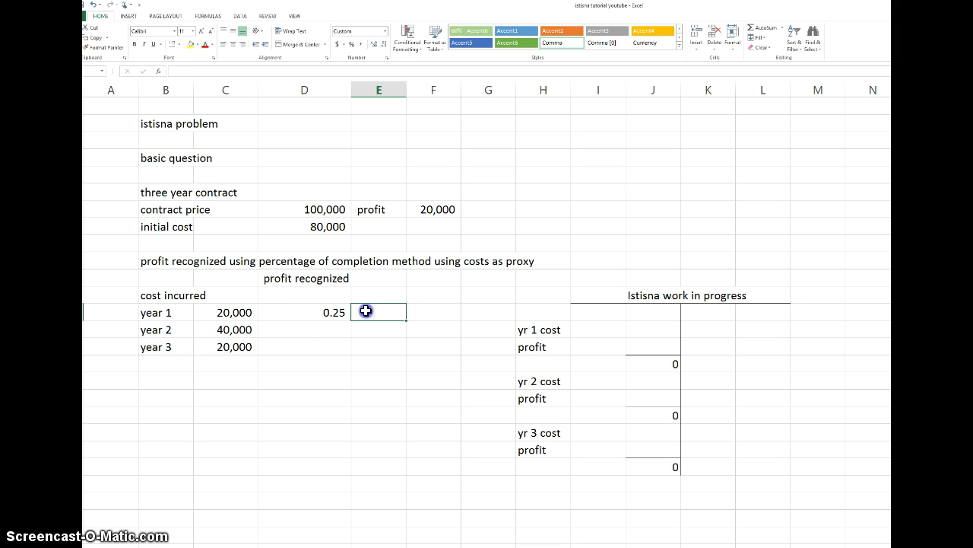
left_click(322, 313)
left_click(308, 343)
left_click(311, 278)
type("per")
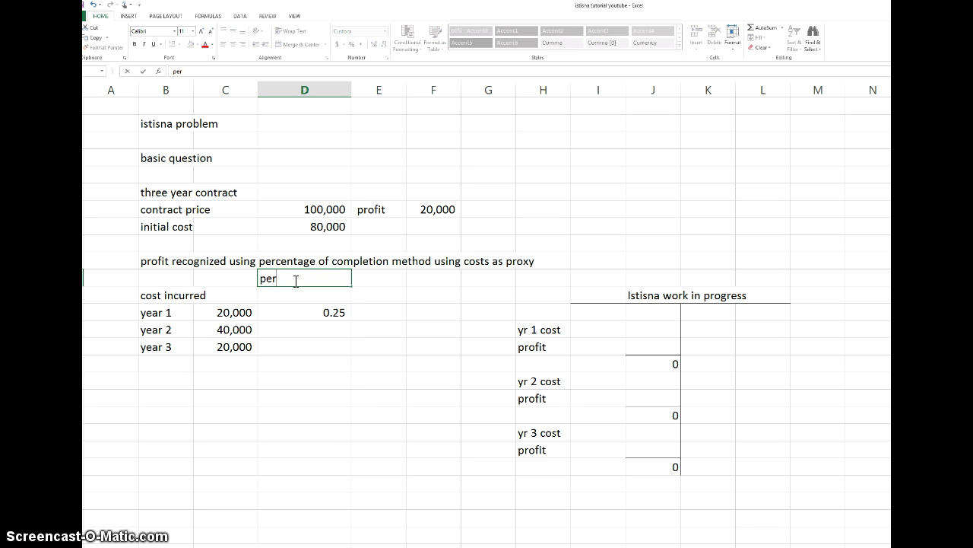
type("centage complete")
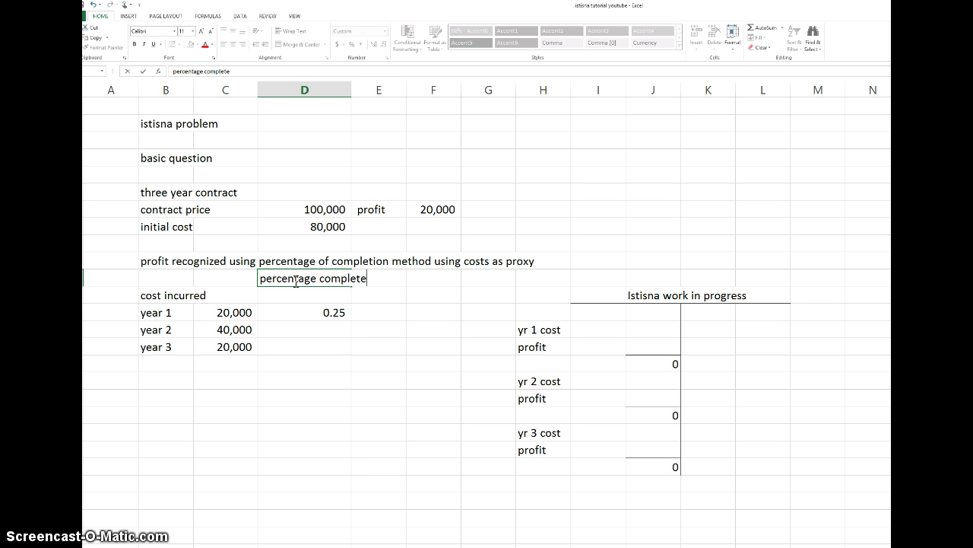
key("Return")
- Add the heading "profit recog" in E12, above the year 1 row
left_click(376, 312)
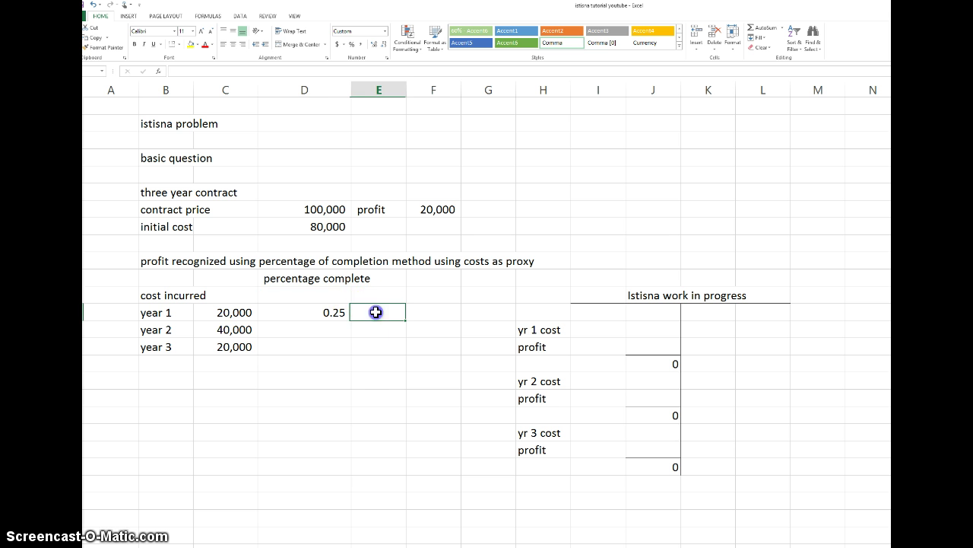
left_click(369, 293)
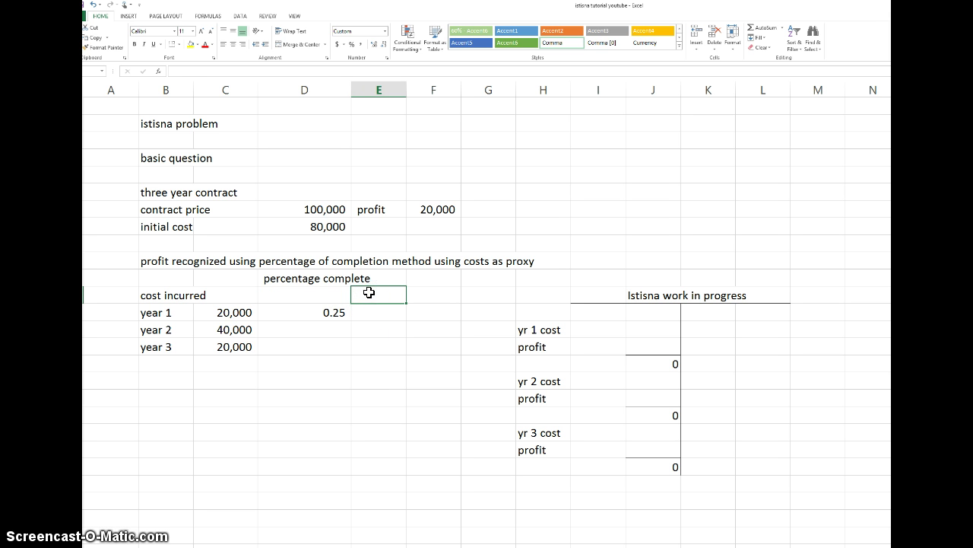
type("profit recog")
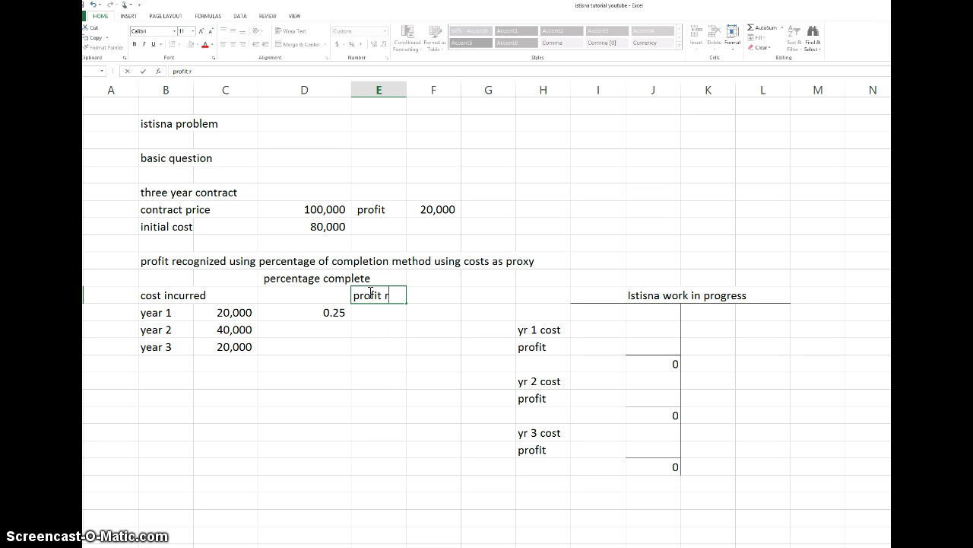
- Calculate the year 1 recognized profit in E13 as percentage complete times total profit, =D13*F7
left_click(369, 312)
type("=")
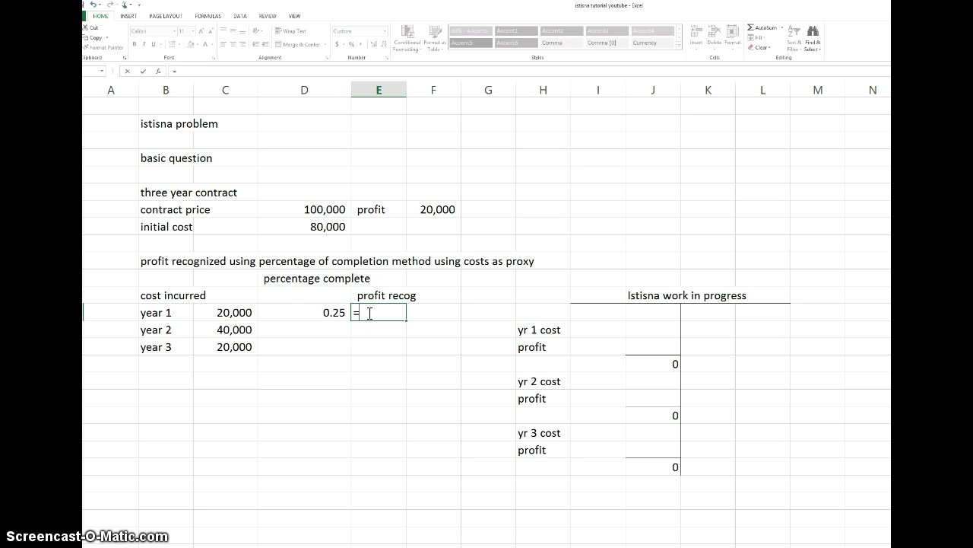
left_click(318, 307)
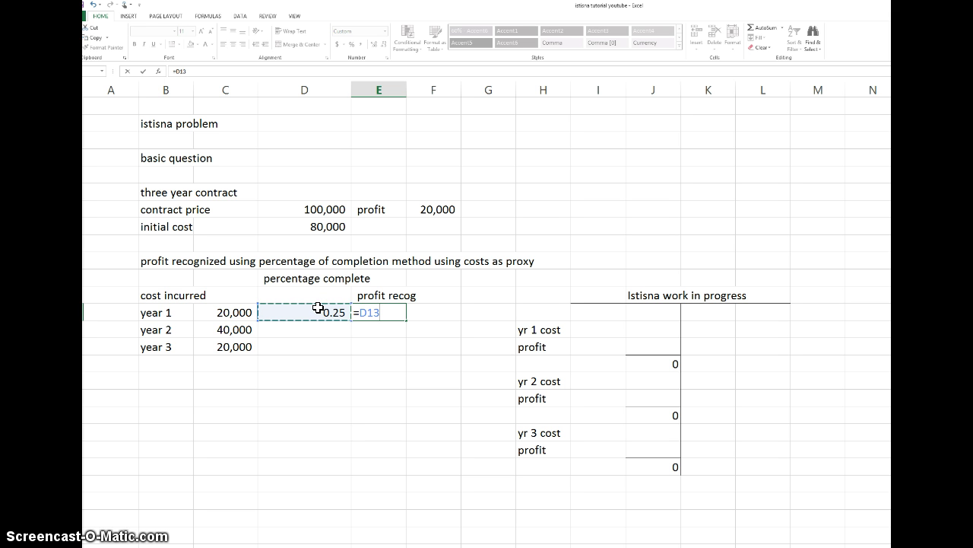
type("*")
left_click(434, 209)
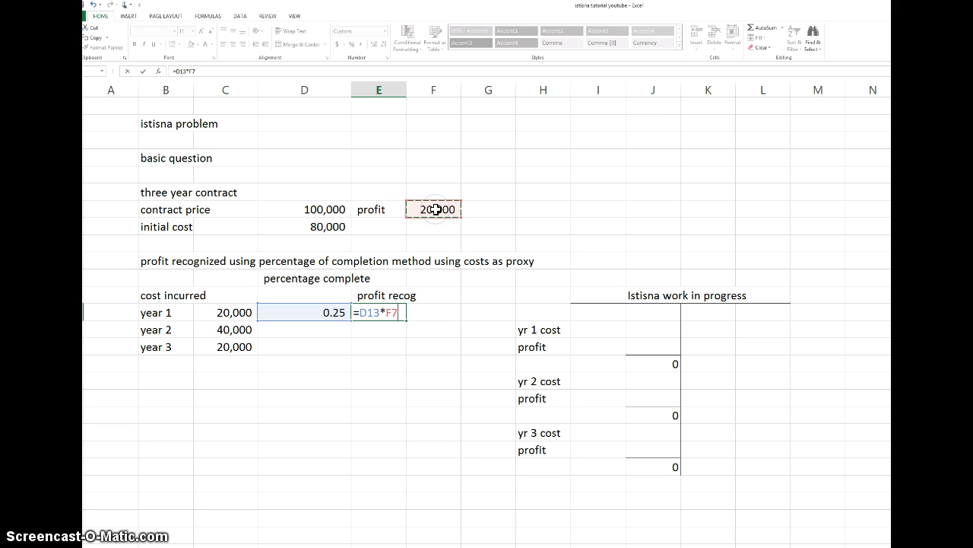
key("Return")
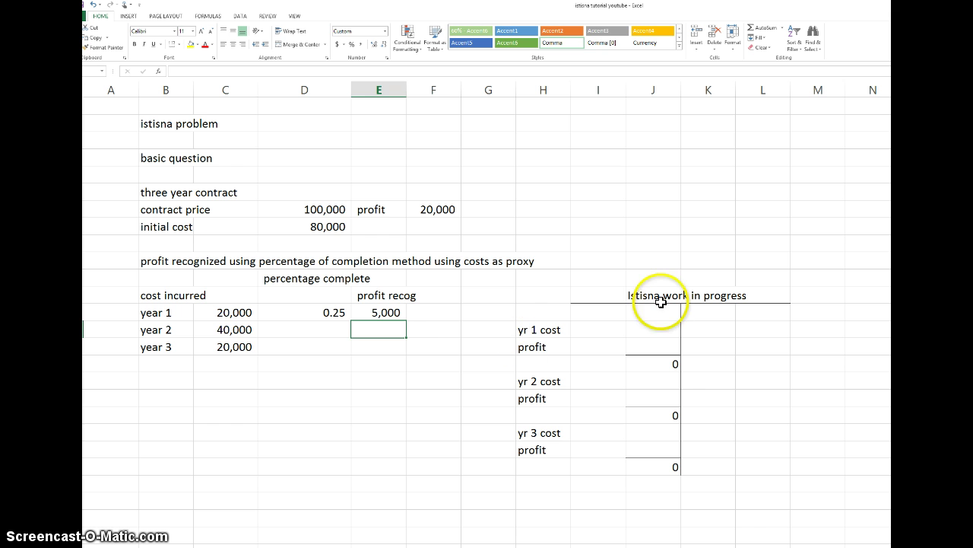
- Post year 1 to the work in progress account, linking cost in J14 to =C13 and profit in J15 to =E13
left_click(655, 328)
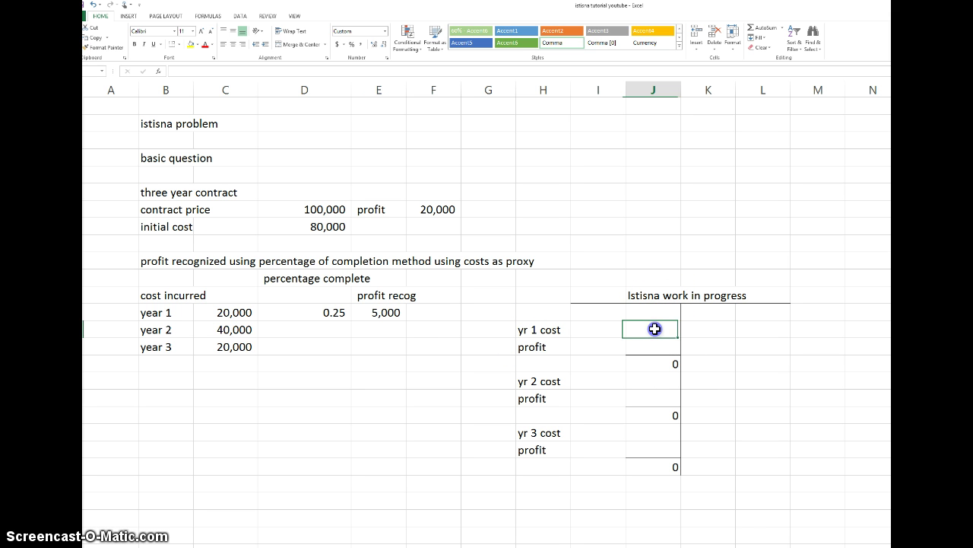
type("=")
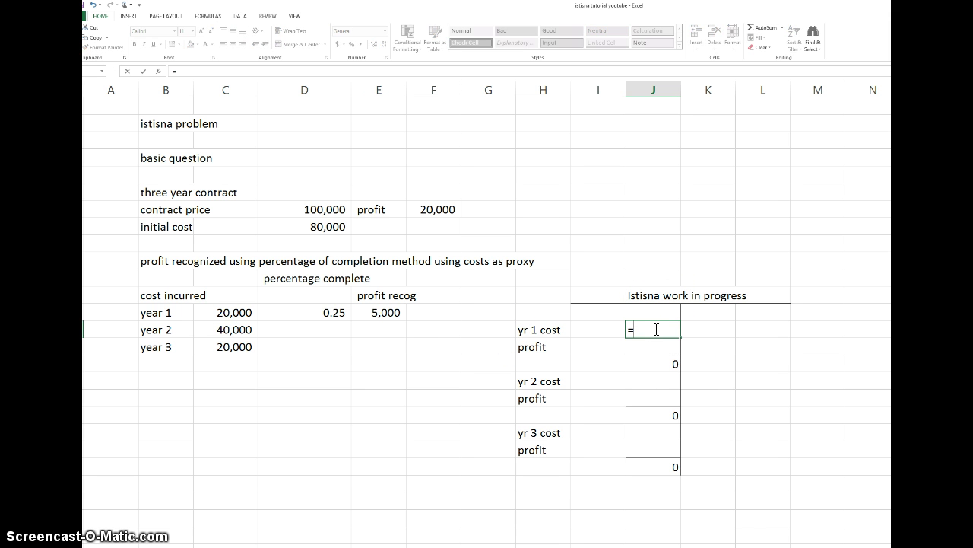
left_click(247, 312)
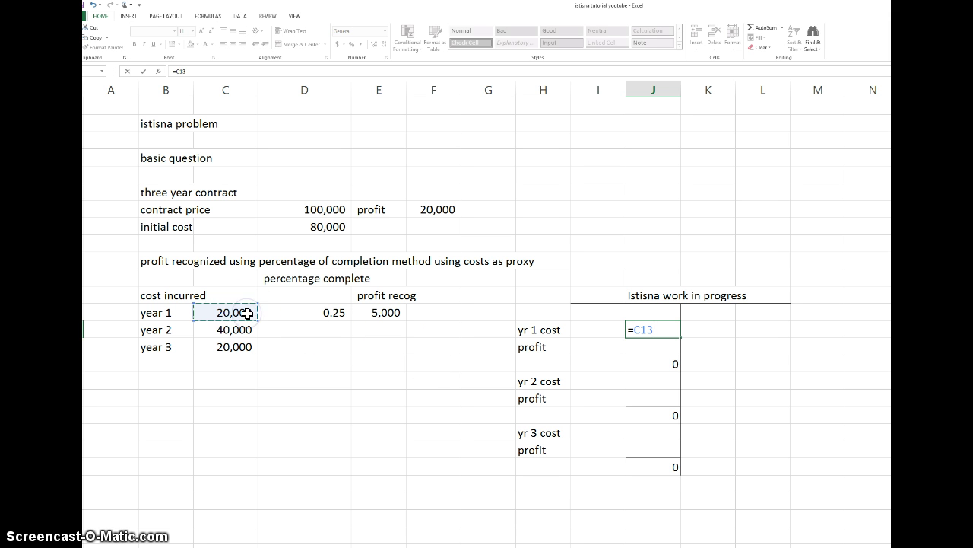
key("Return")
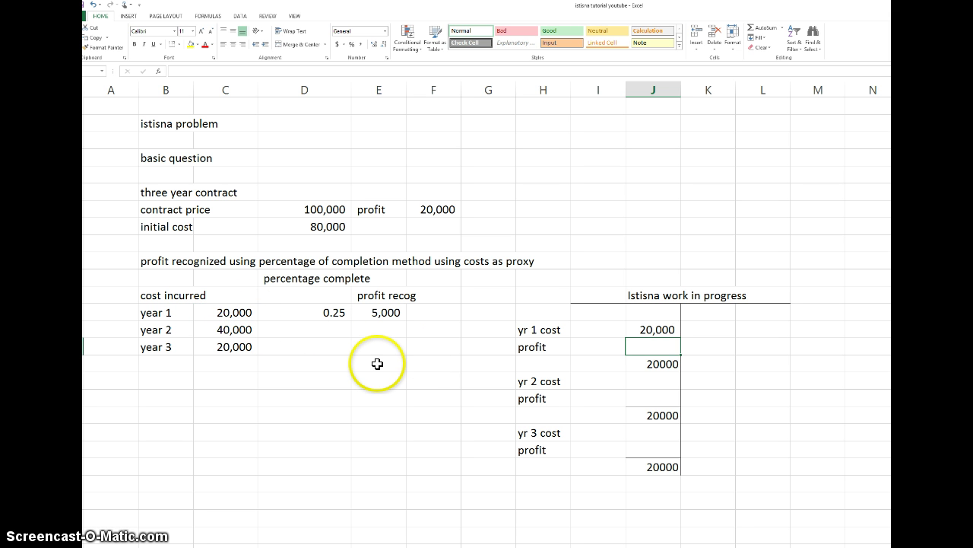
type("=")
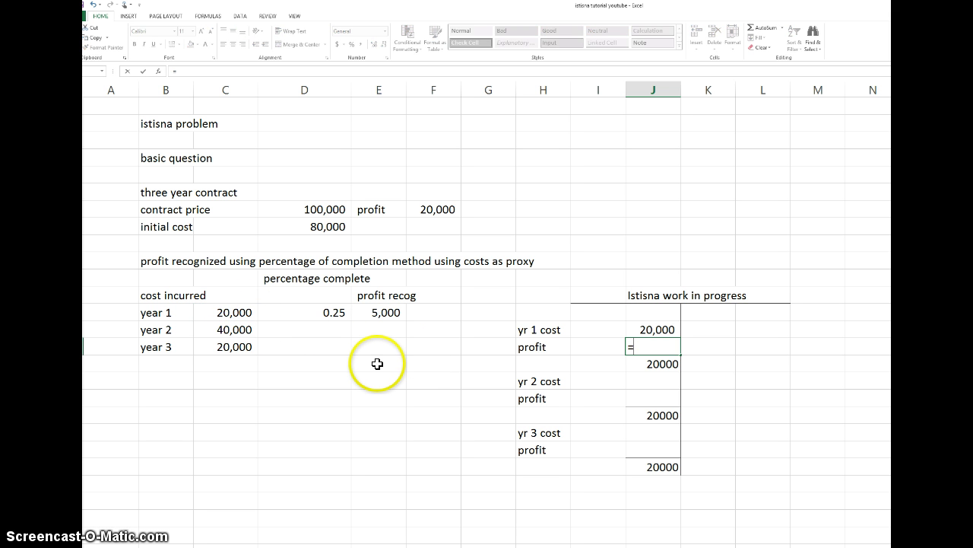
left_click(376, 309)
key("Return")
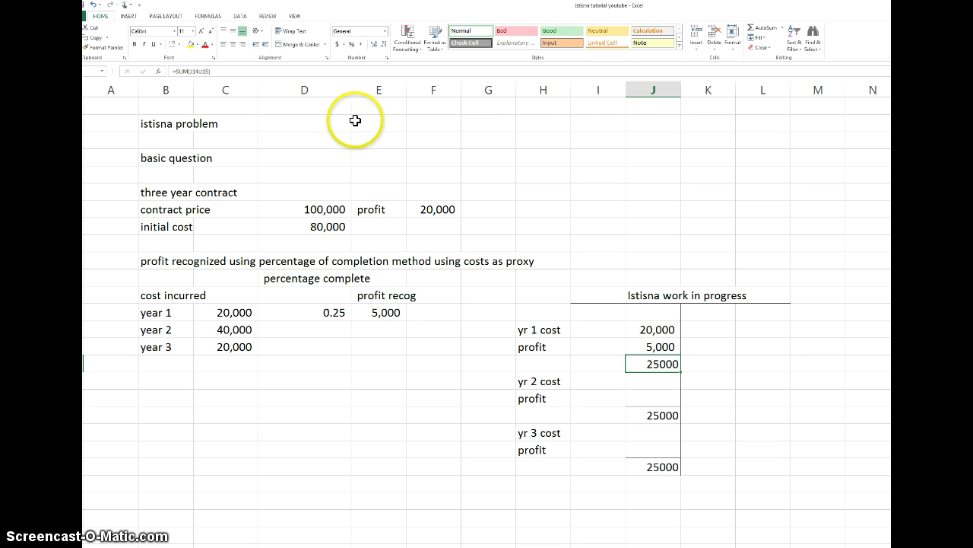
- Write the debit line of the profit entry, with "dr istisna work inprogress" in F2 and 5000 in I2
left_click(449, 121)
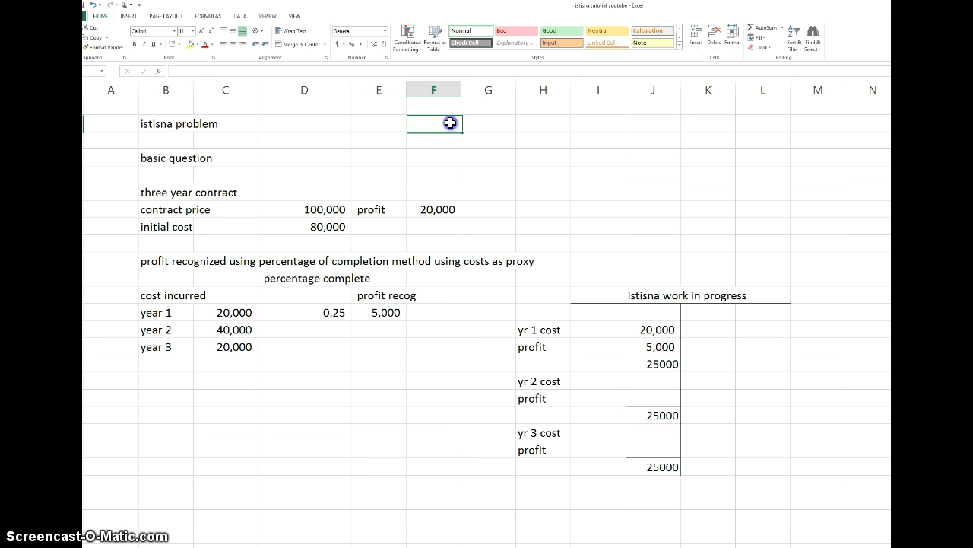
type("dr istisna work inprogress")
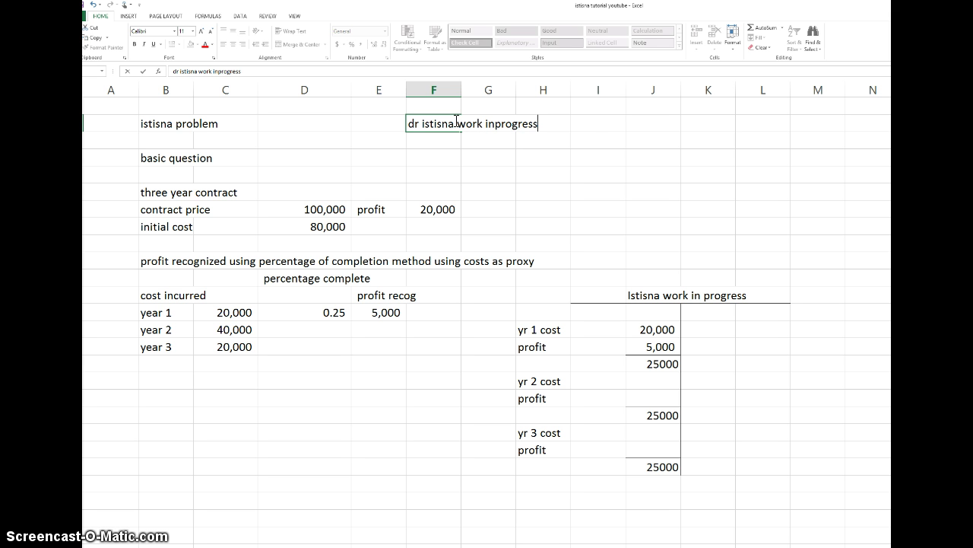
left_click(587, 122)
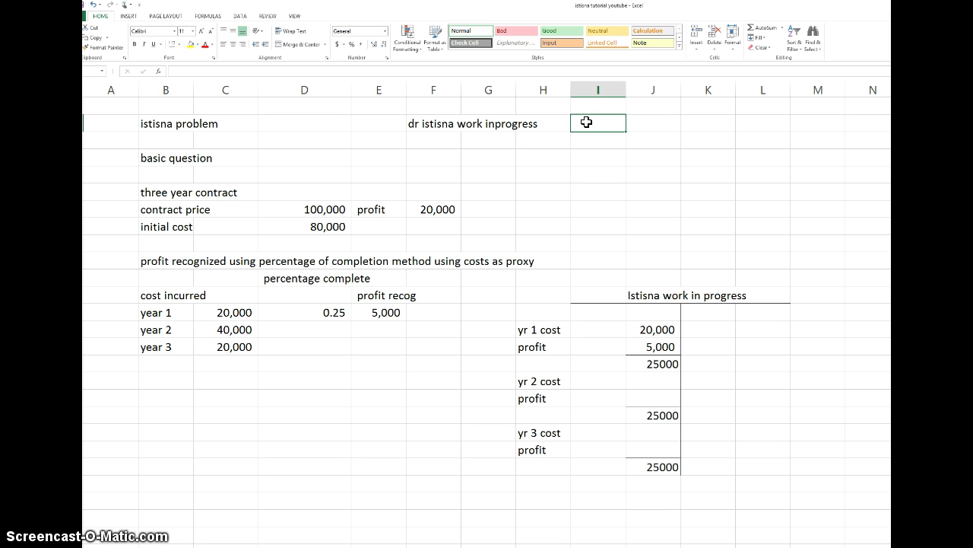
type("25")
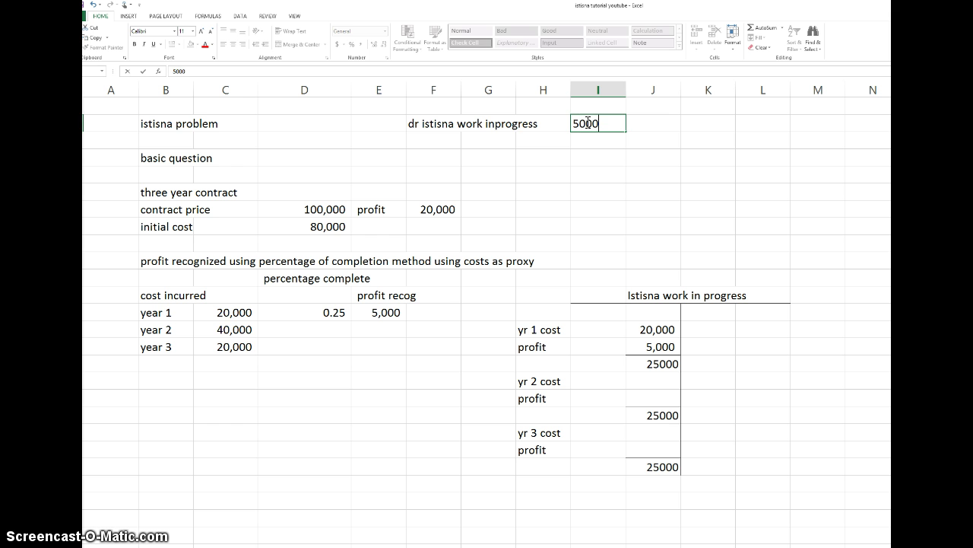
- Write the credit line below the debit, with an indented "cr p/l" in F3 and 5000 in J3
left_click(454, 143)
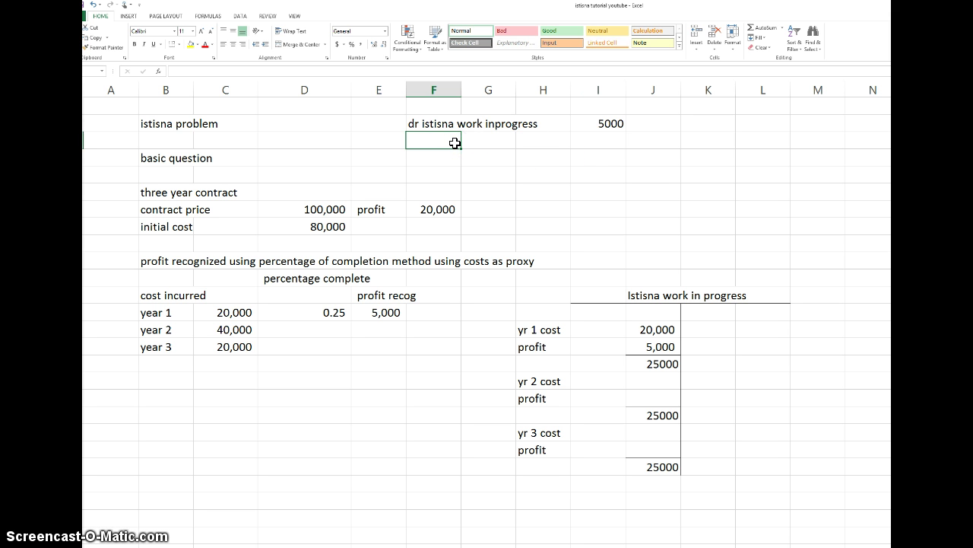
double_click(455, 143)
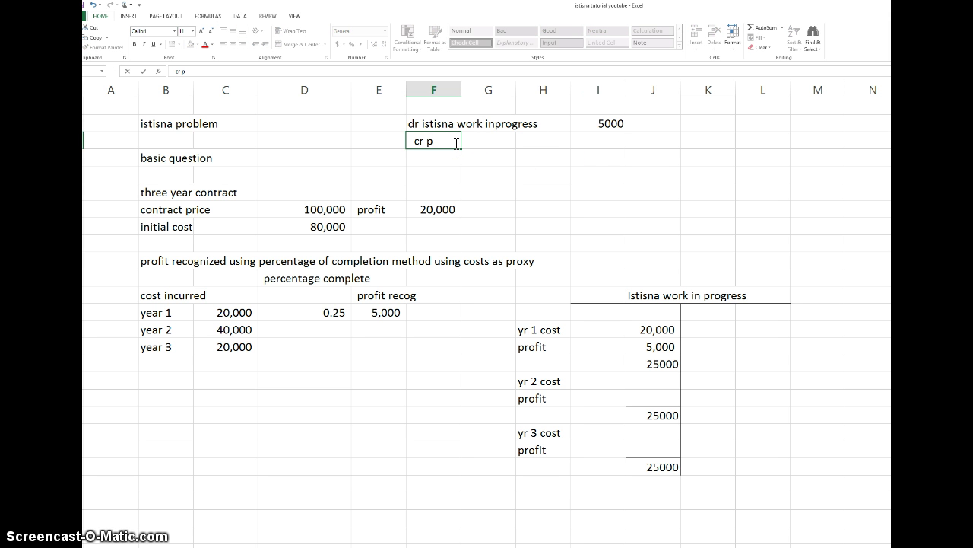
left_click(667, 142)
type("5000")
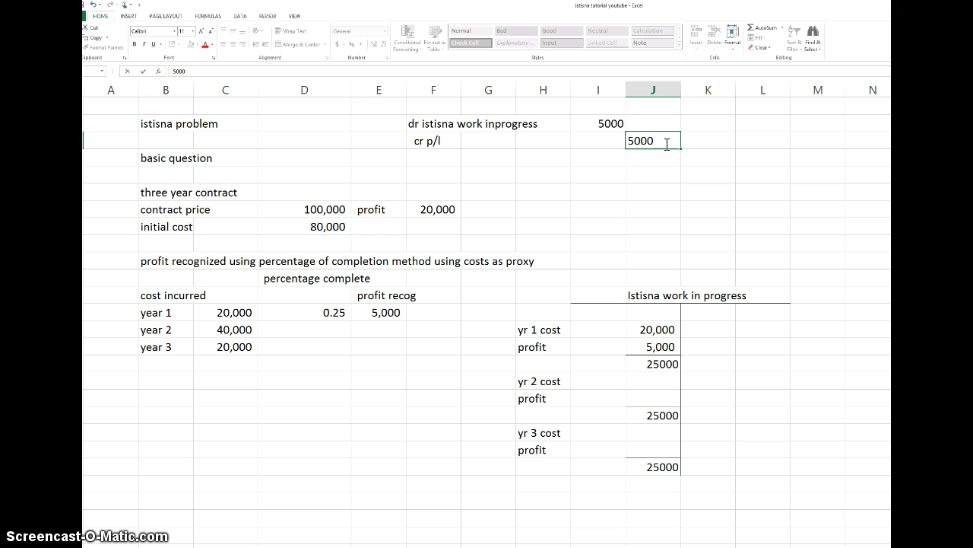
key("Return")
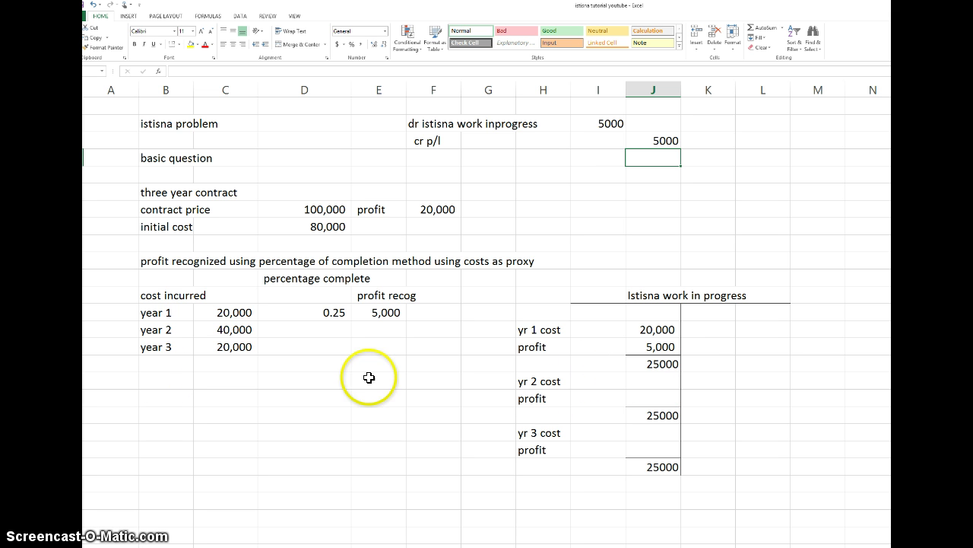
- Calculate the year 2 percentage complete in D14 as cost incurred divided by initial cost, =C14/D8
left_click(316, 330)
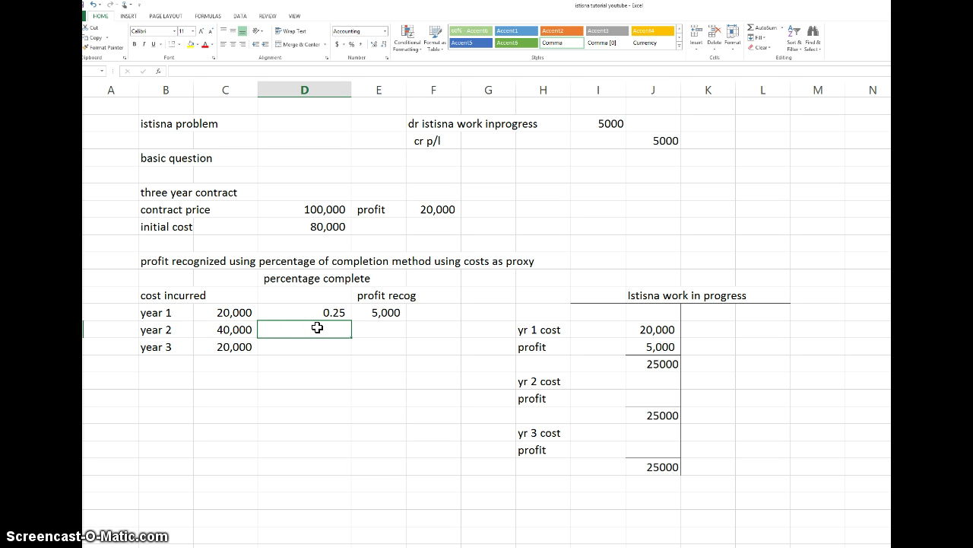
type("=")
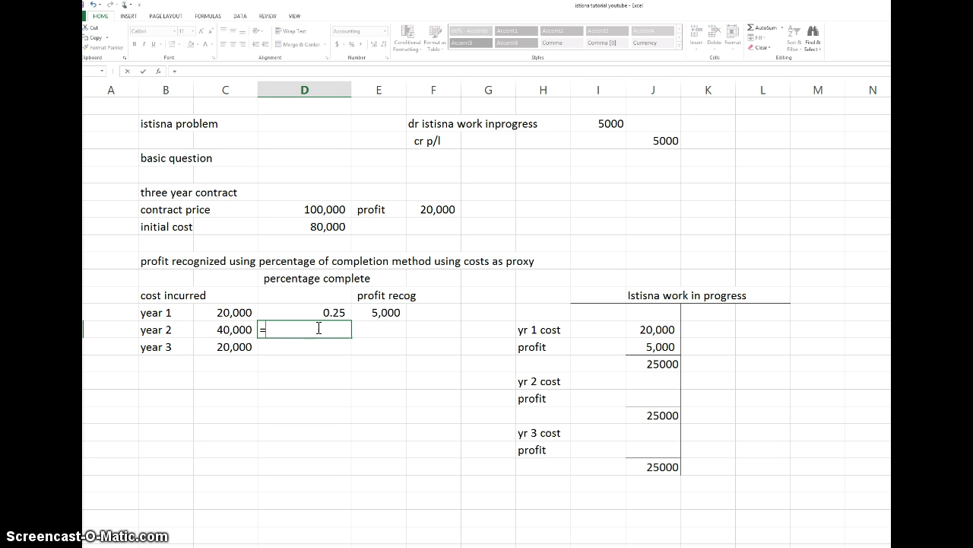
left_click(231, 330)
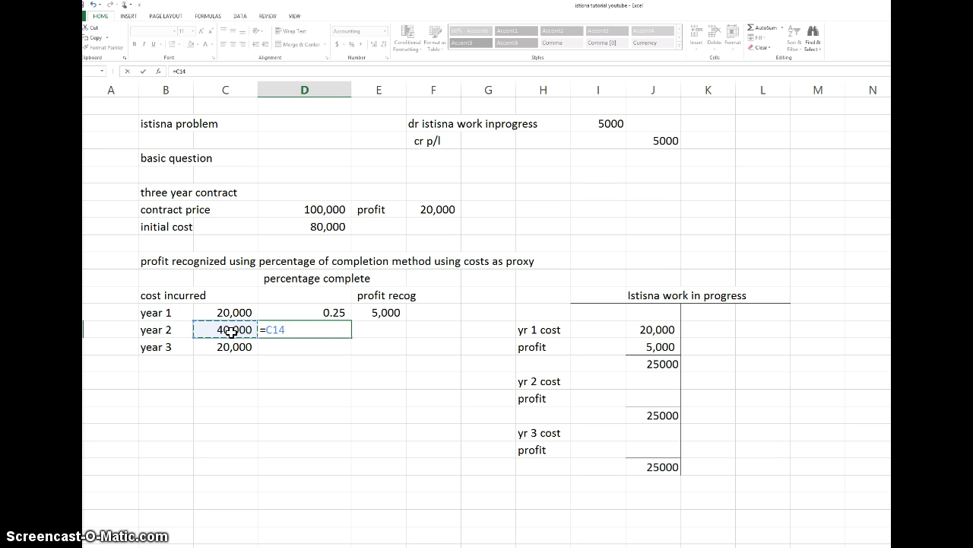
type("/")
left_click(320, 226)
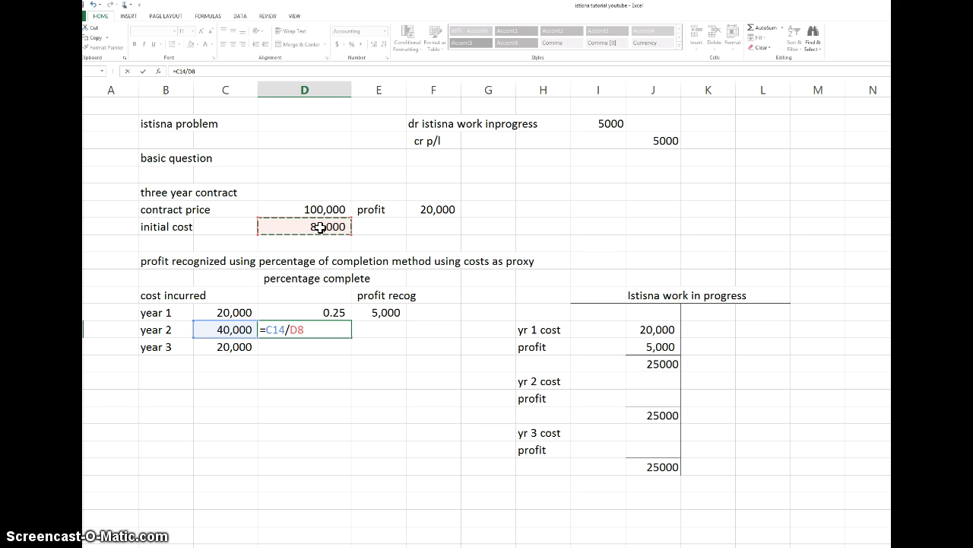
key("Return")
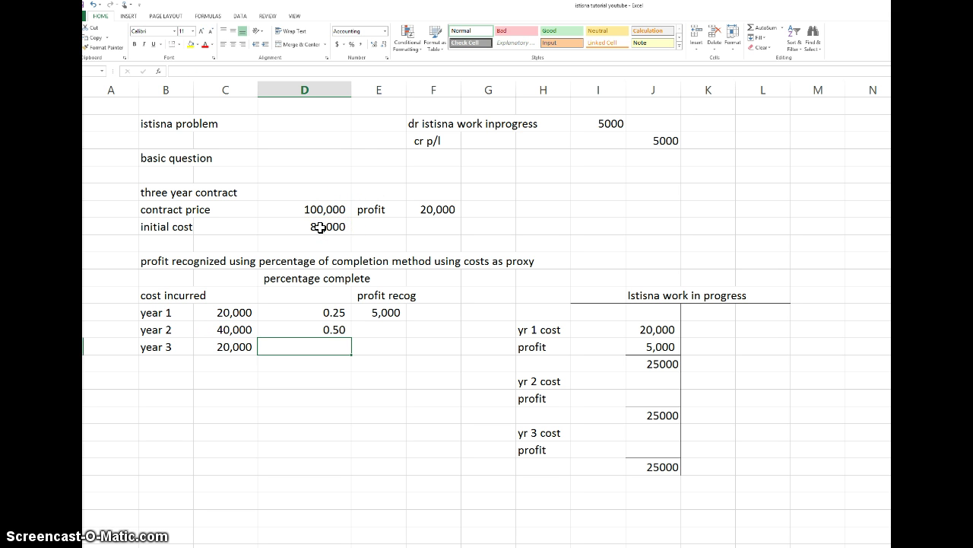
- Calculate the year 2 recognized profit in E14 as percentage complete times total profit, =D14*F7
left_click(379, 333)
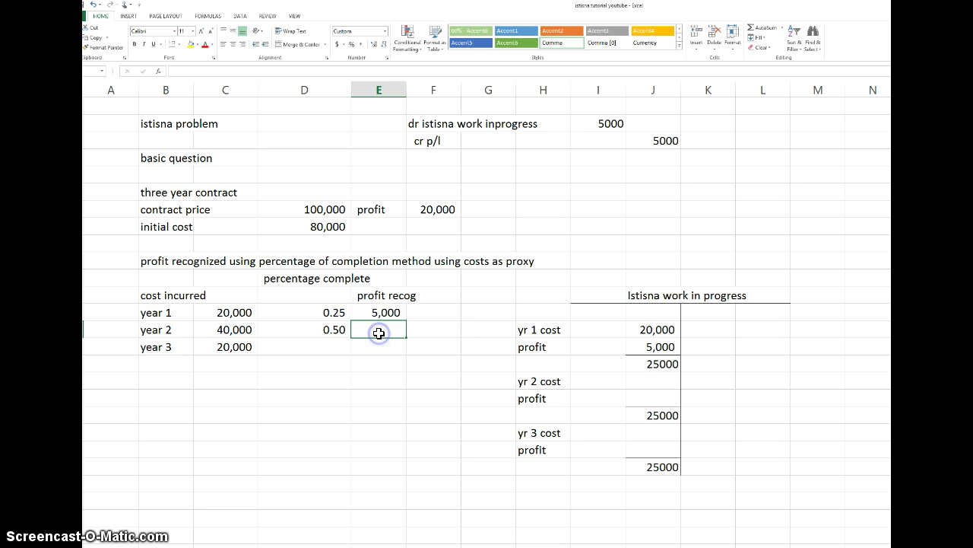
type("=")
left_click(333, 330)
type("*")
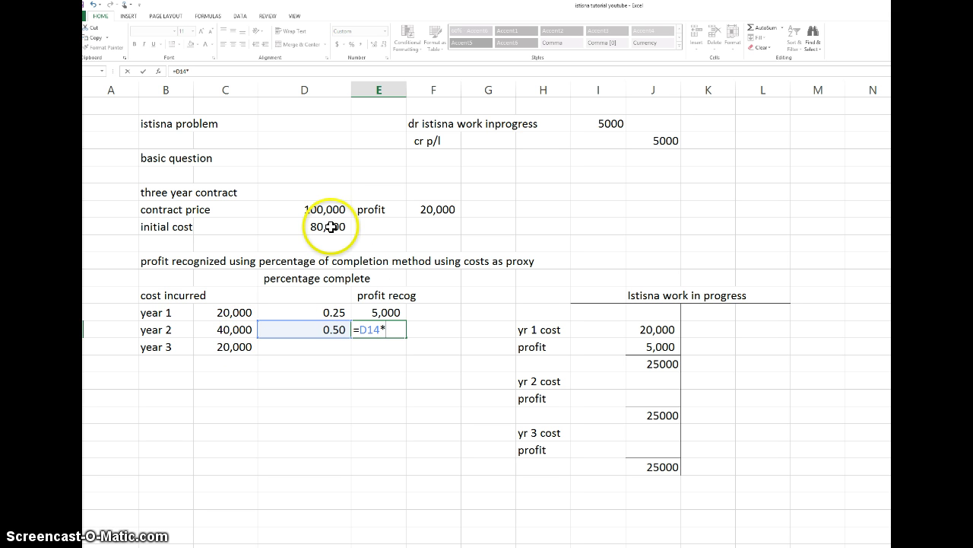
left_click(420, 210)
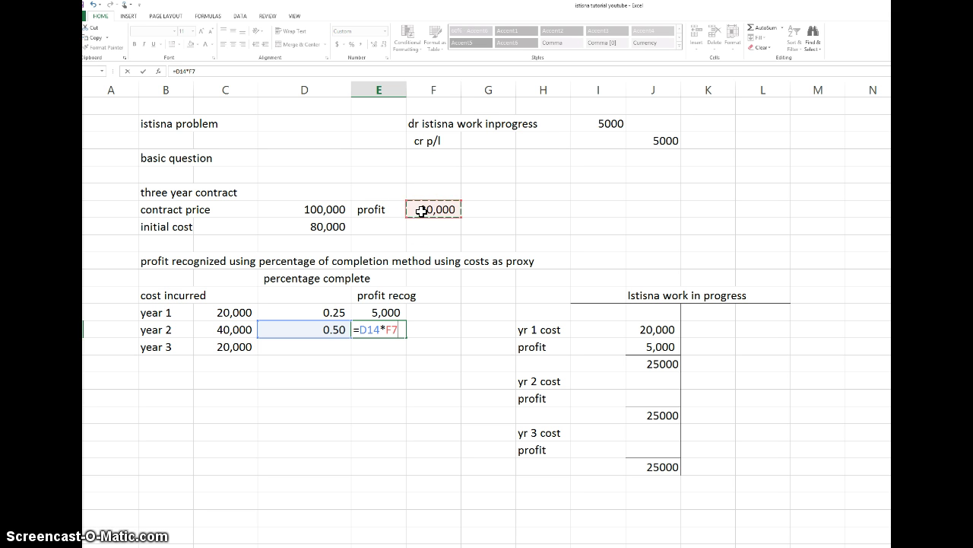
key("Return")
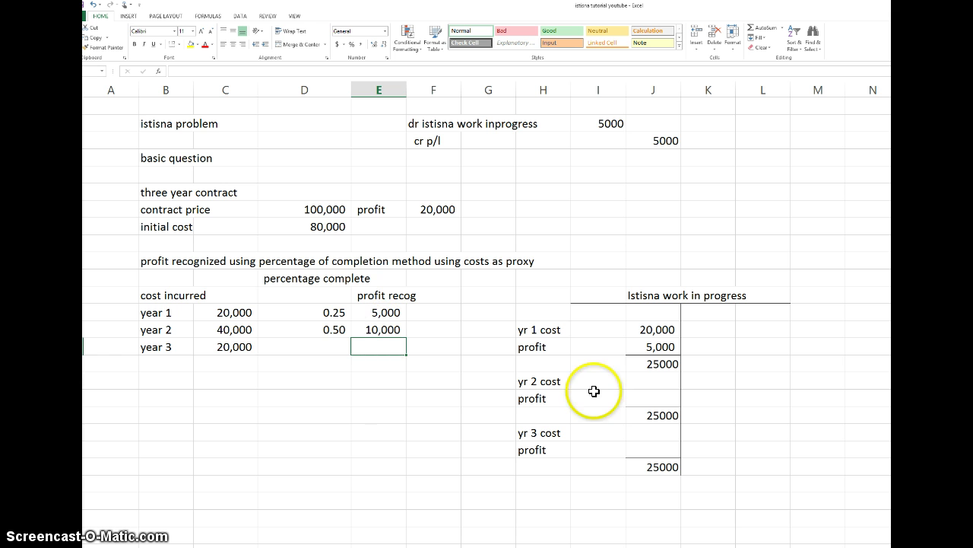
- Post year 2 to the work in progress account, linking cost in J17 to =C14 and profit in J18 to =E14
left_click(639, 381)
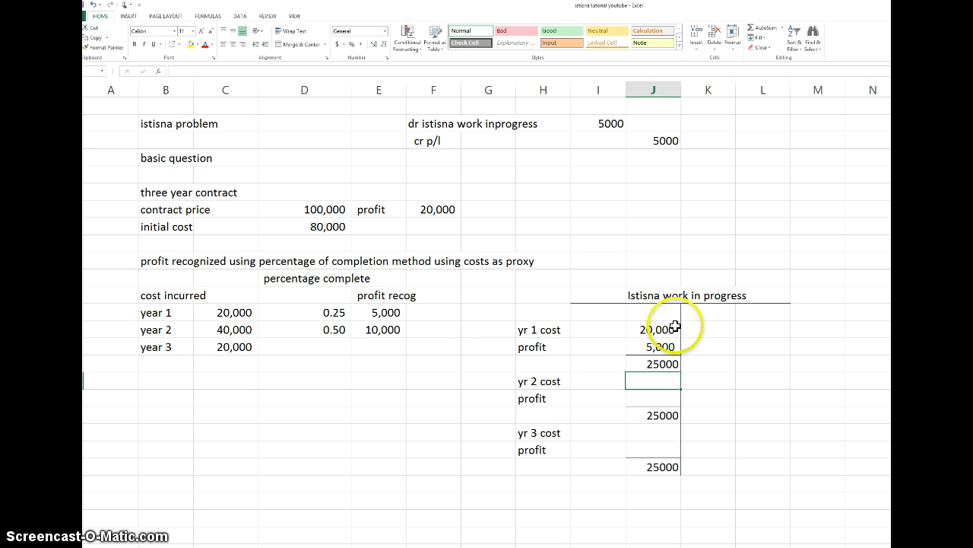
type("=")
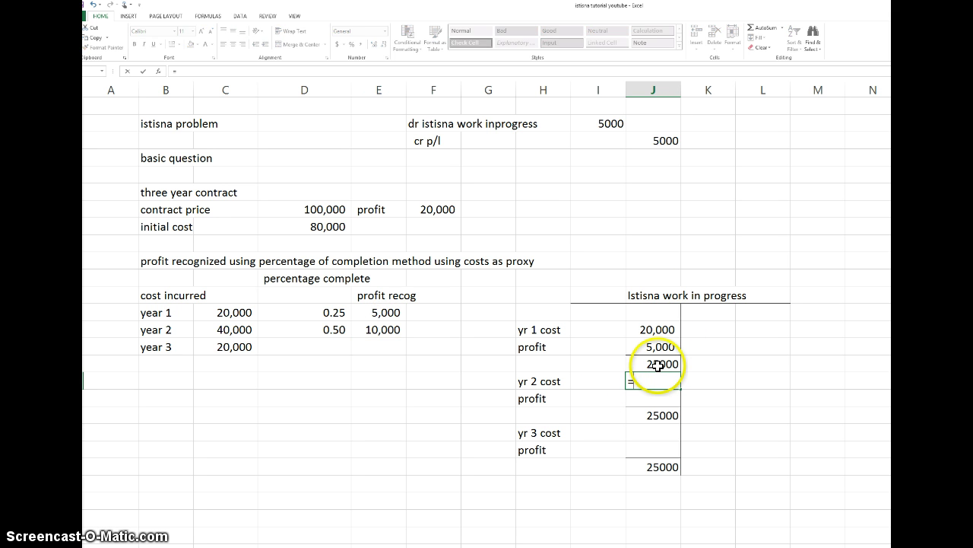
left_click(216, 329)
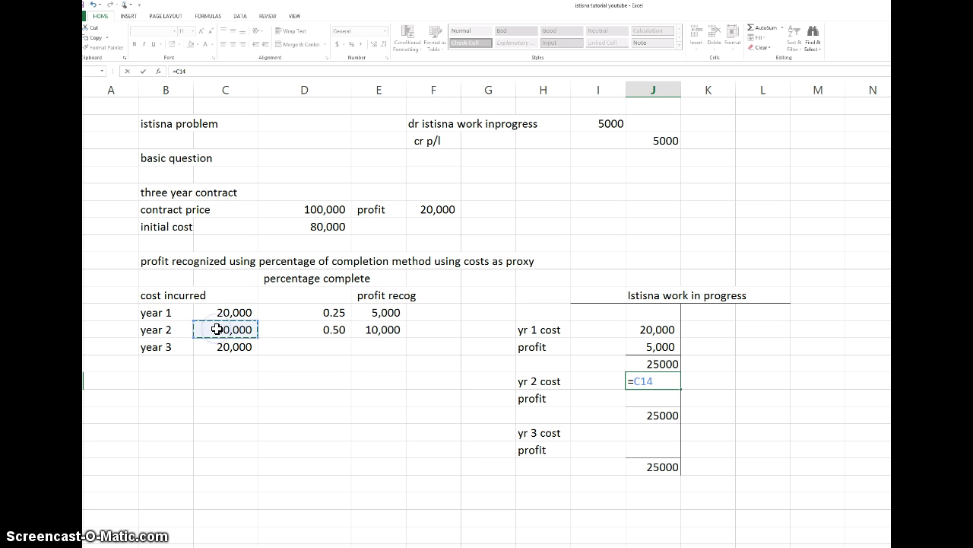
key("Return")
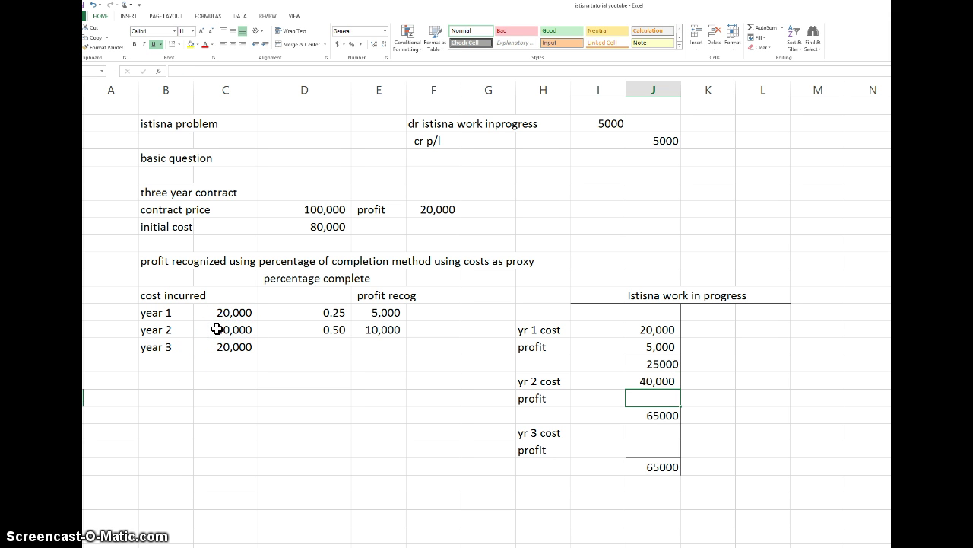
type("=")
left_click(365, 331)
key("Return")
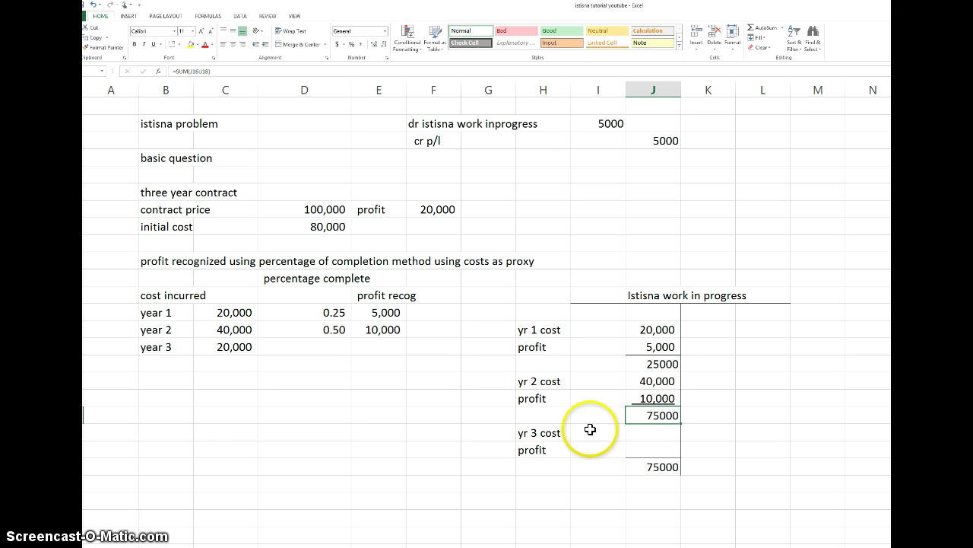
- Enter the year 3 formula =C15/D8*F7 in D15, dividing cost incurred by initial cost and multiplying by total profit
left_click(316, 344)
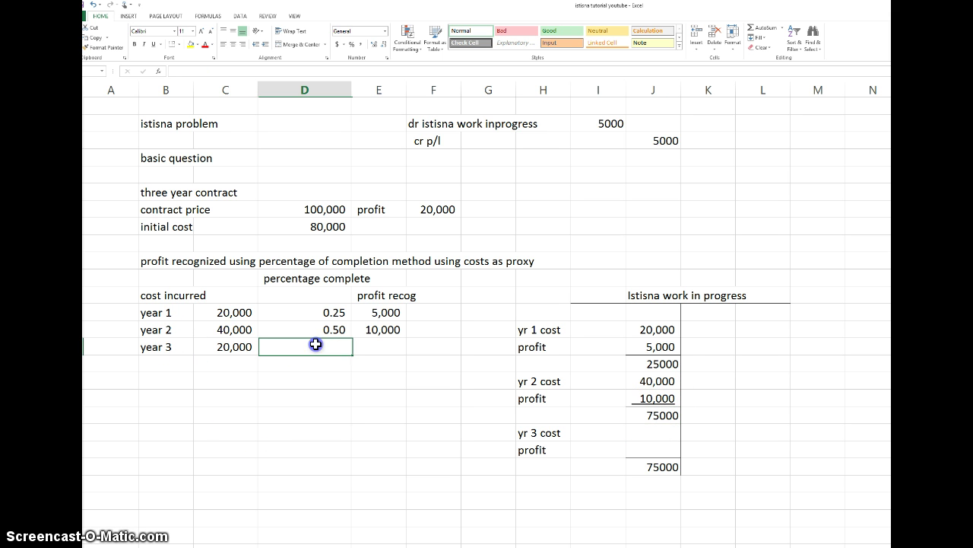
type("=")
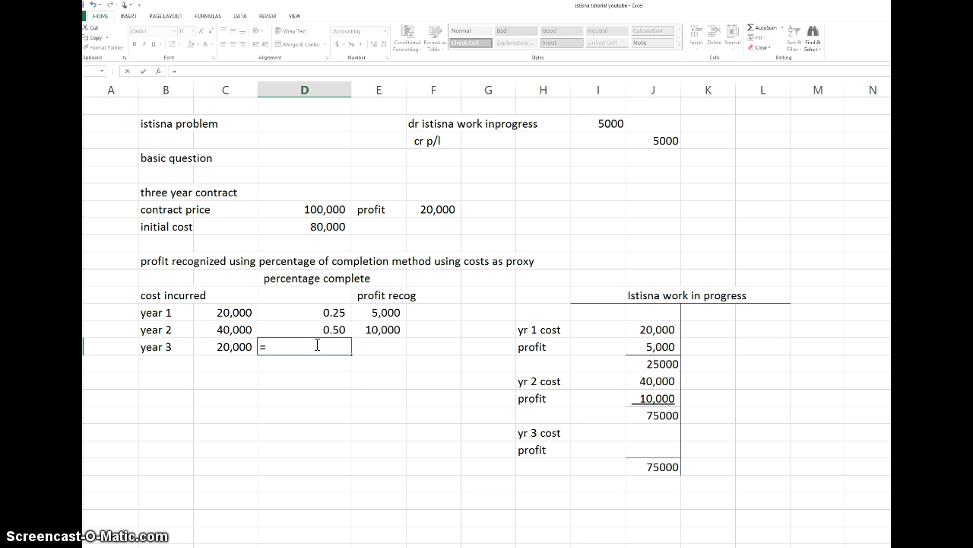
left_click(216, 345)
type("/")
left_click(301, 225)
type("*")
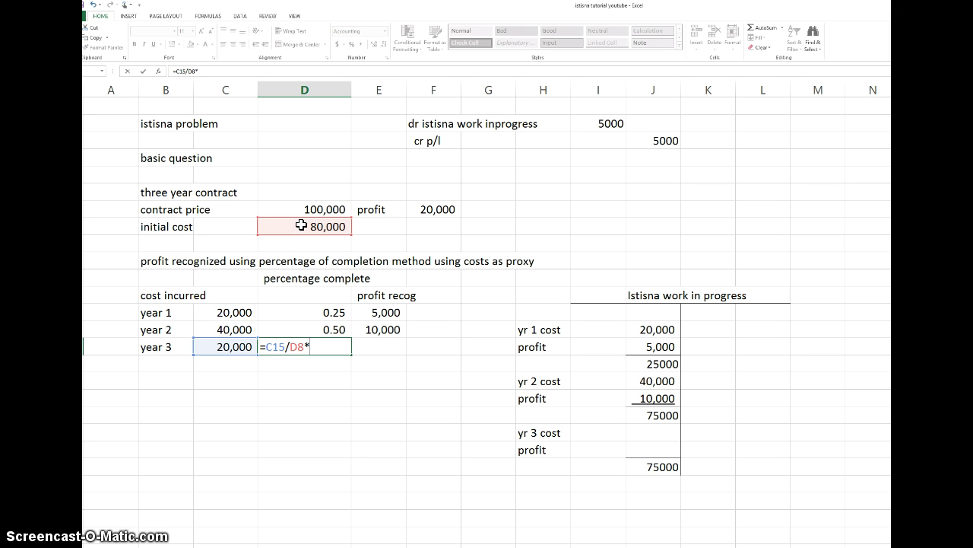
left_click(435, 209)
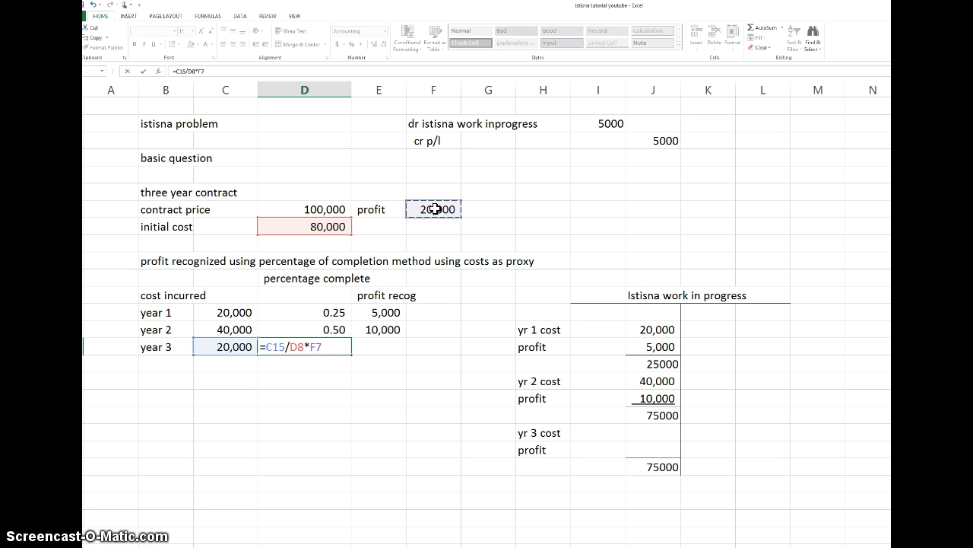
key("Return")
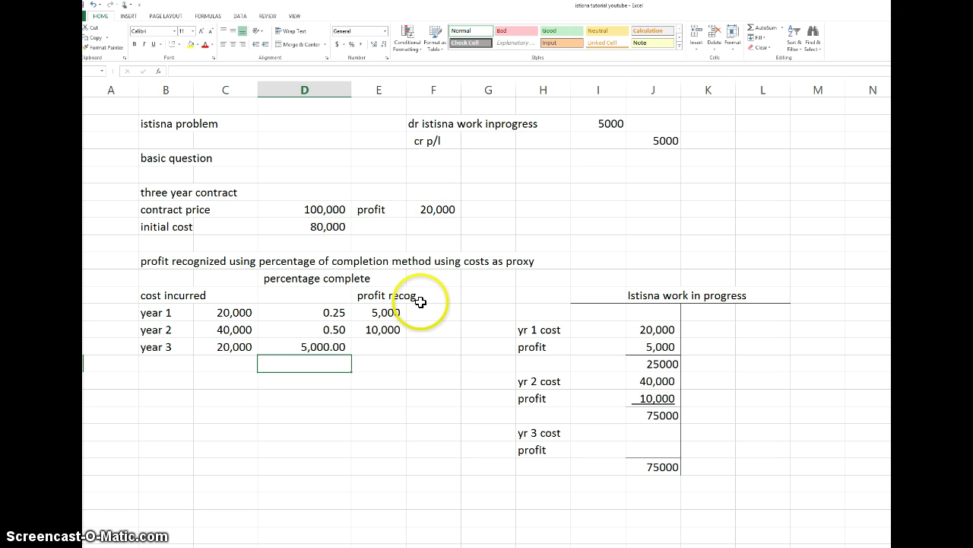
- Correct the year 3 percentage complete in D15 to =C15/D8, removing the multiplication by total profit
left_click(321, 346)
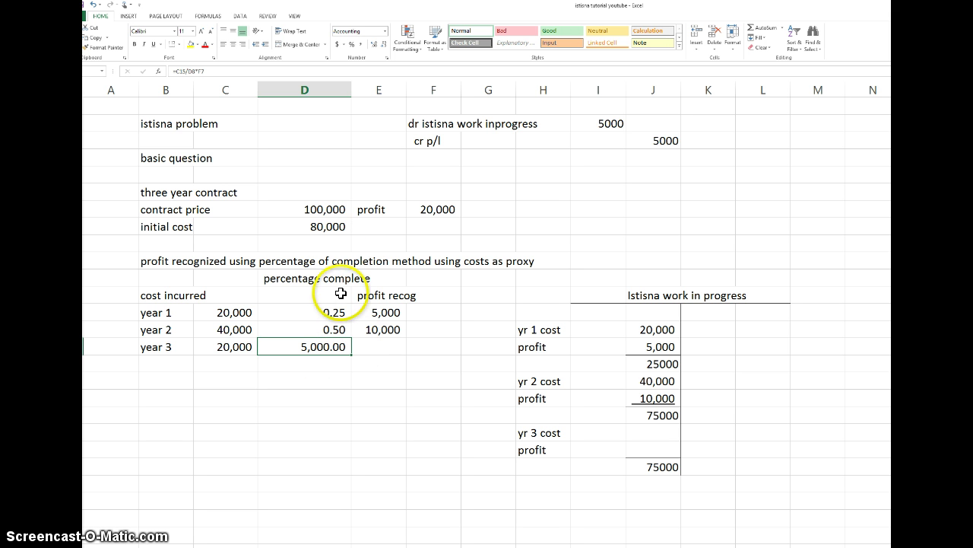
left_click(209, 71)
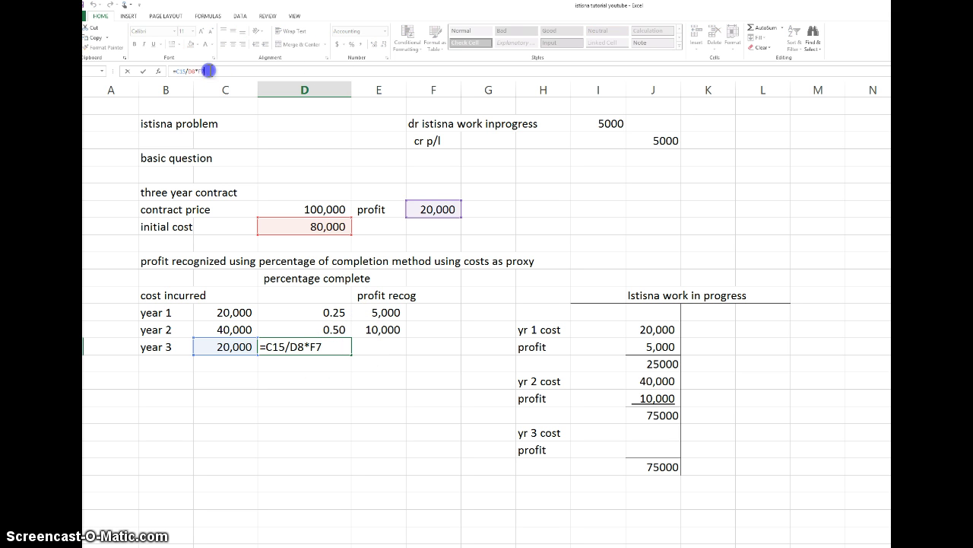
key("BackSpace")
key("BackSpace")
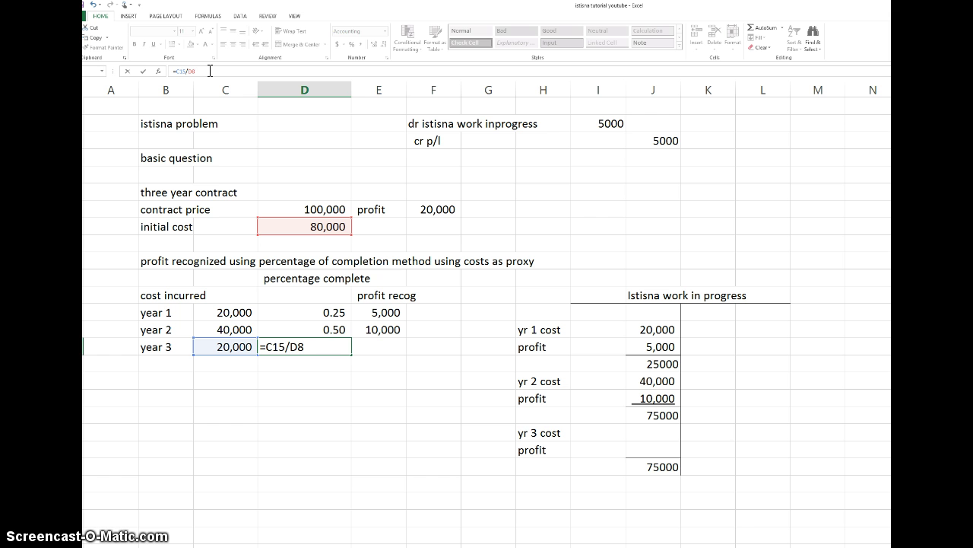
key("Return")
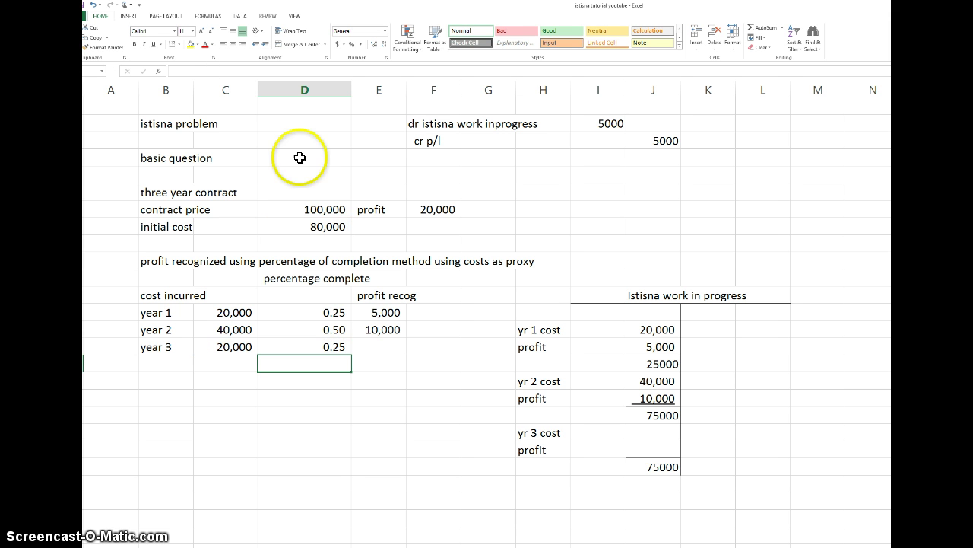
- Enter the year 3 recognized profit in E15 as percentage complete times cost incurred, =D15*C15
left_click(369, 345)
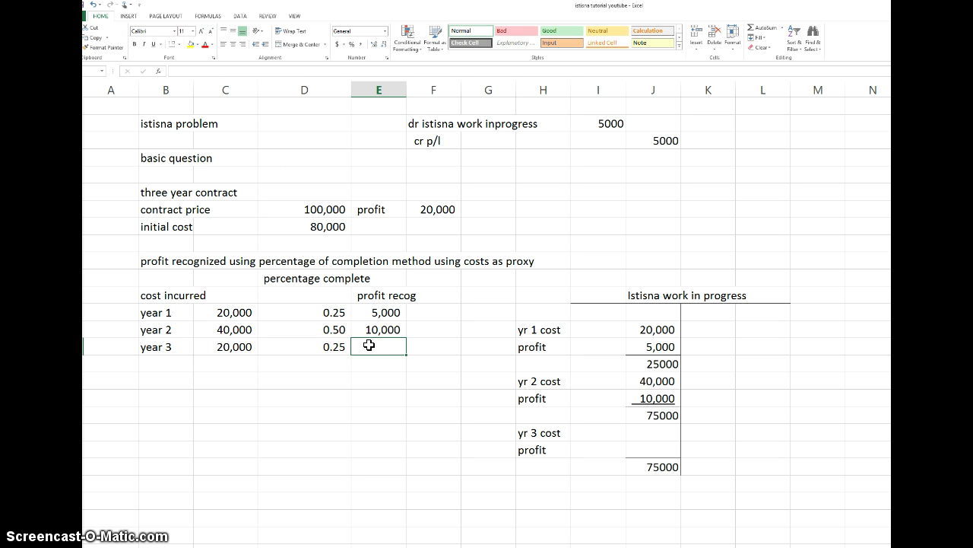
type("=")
left_click(336, 348)
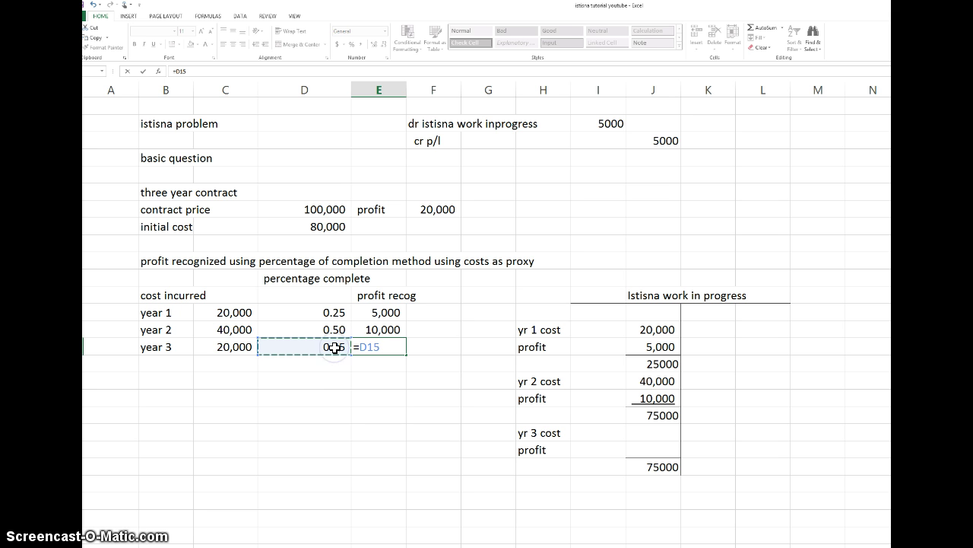
type("*")
left_click(217, 347)
key("Return")
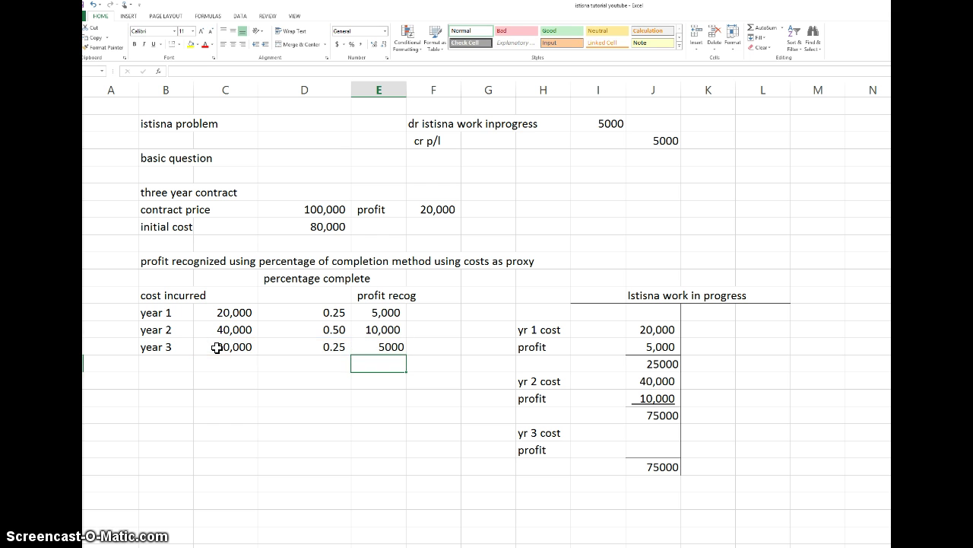
- Replace the year 3 recognized profit formula in E15 with percentage complete times total profit, =D15*F7
left_click(381, 349)
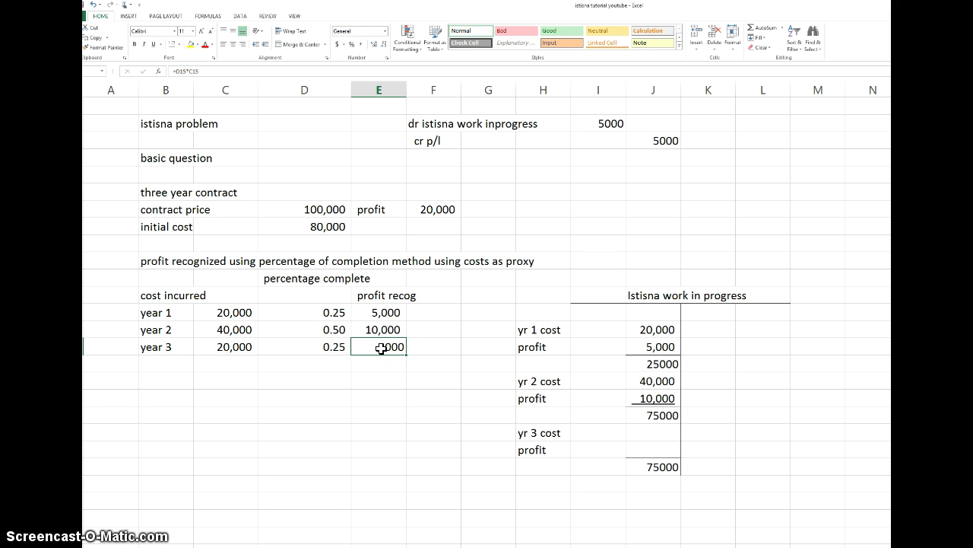
type("=")
left_click(332, 346)
type("*")
left_click(445, 206)
key("Return")
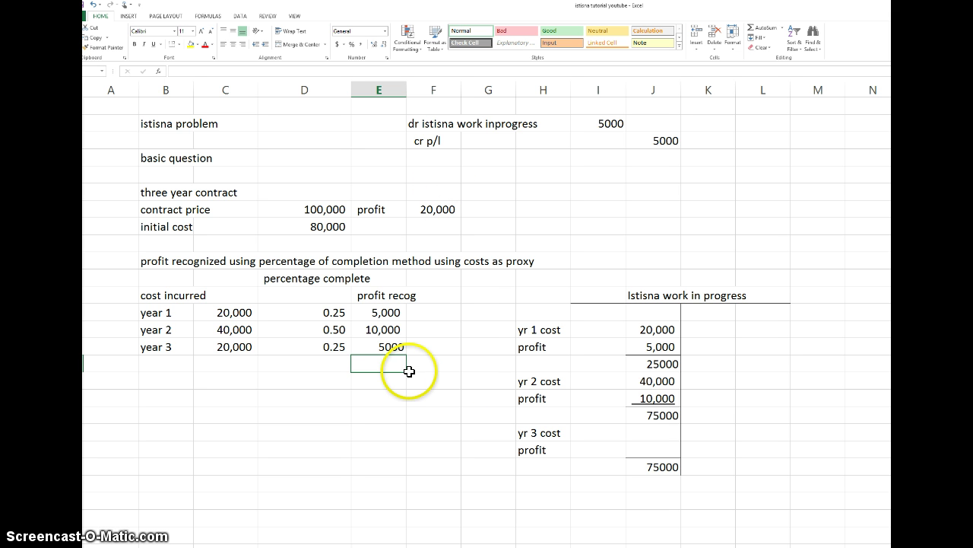
- Post the year 3 cost to the work in progress account by linking J20 to =C15
left_click(662, 434)
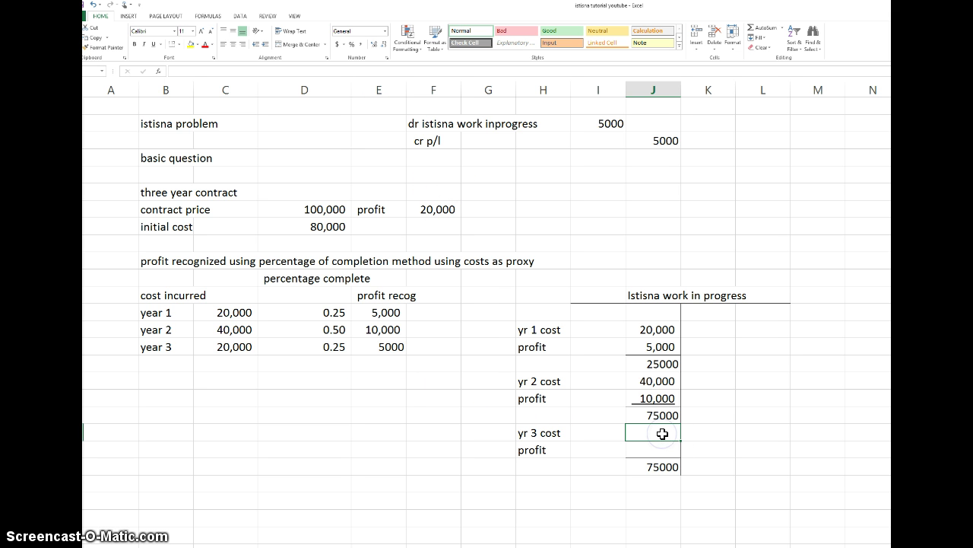
type("=")
left_click(244, 350)
key("Return")
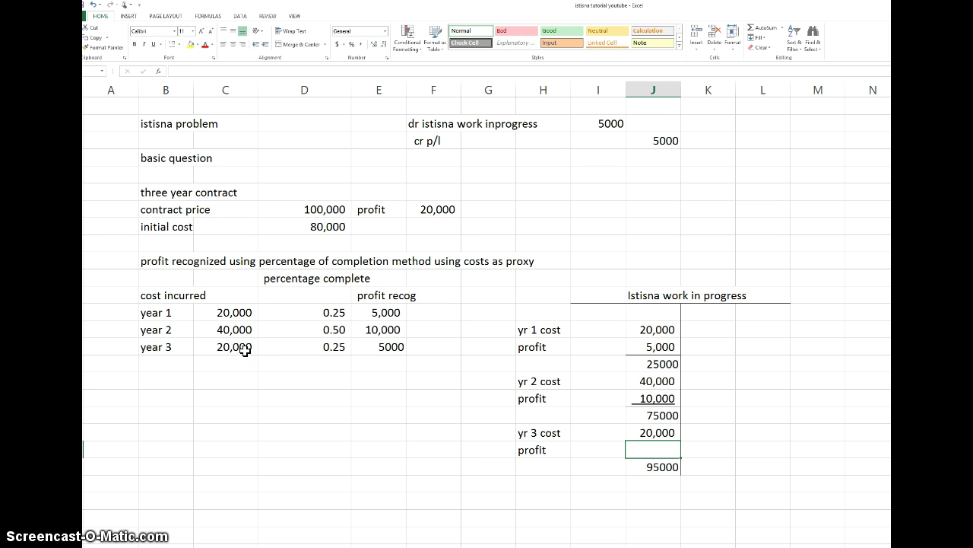
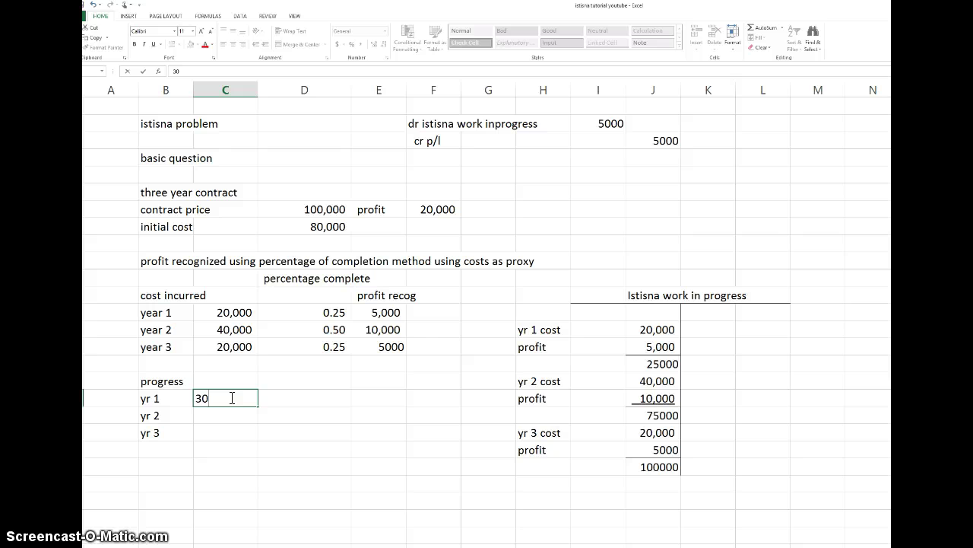
- Fill in the progress percentages in C18 to C20: 30% for yr 1, 40% for yr 2 and 30% for yr 3
type("%")
left_click(229, 417)
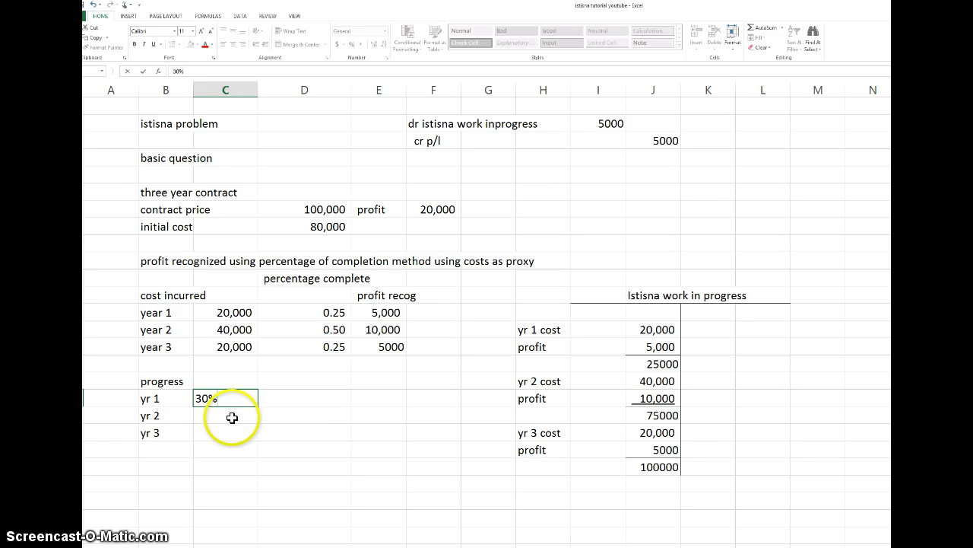
type("4")
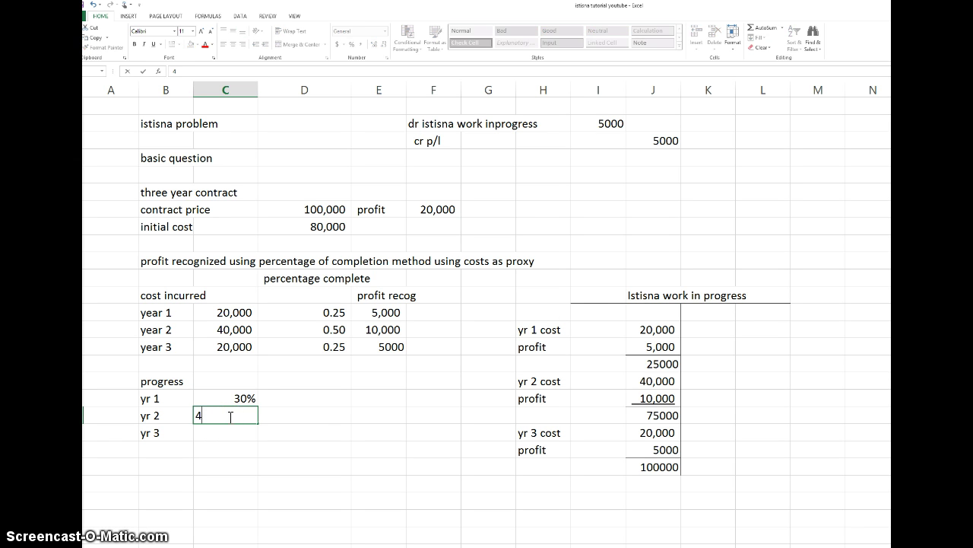
type("0%")
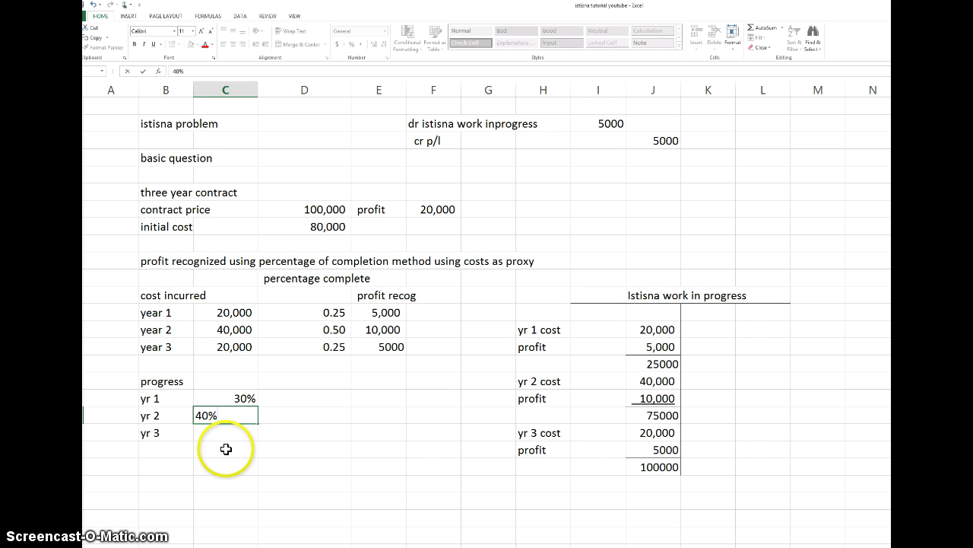
left_click(228, 432)
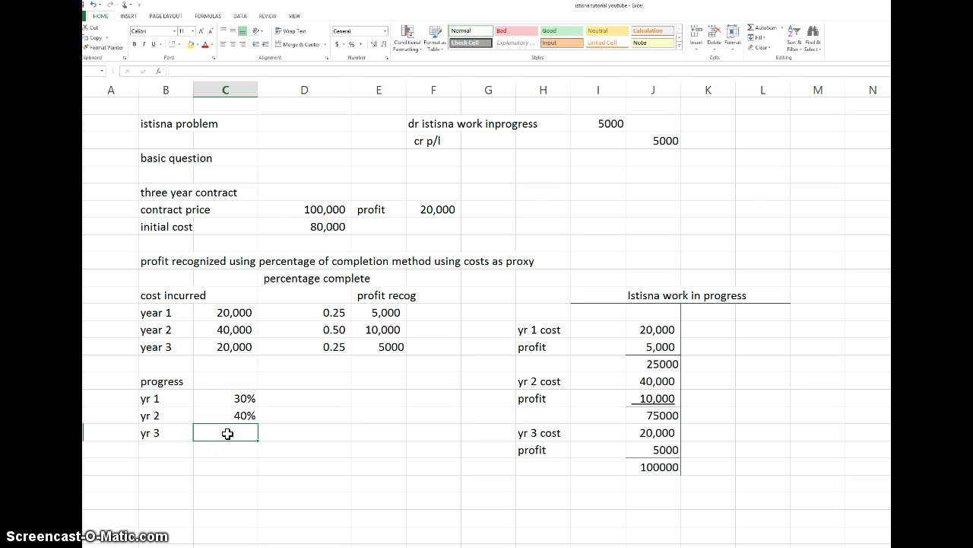
type("30%")
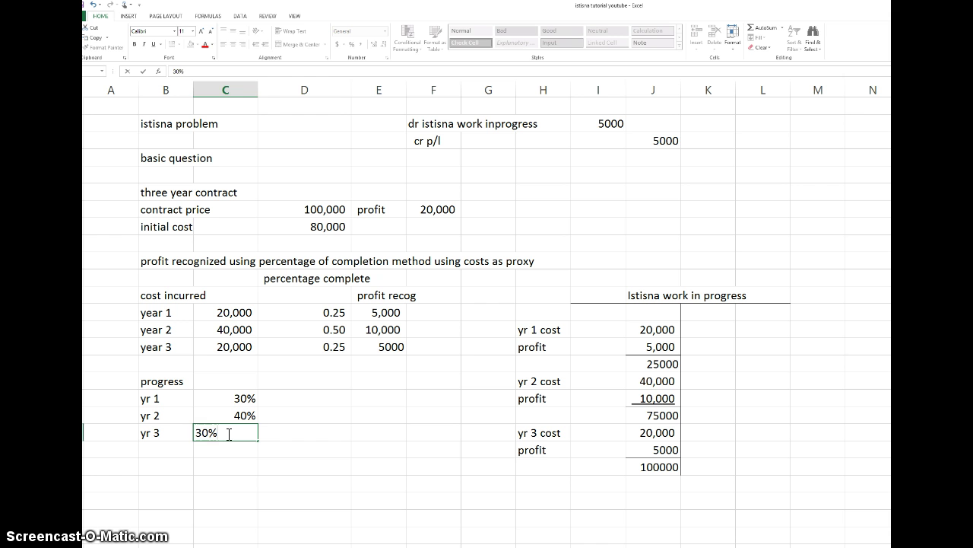
left_click(278, 482)
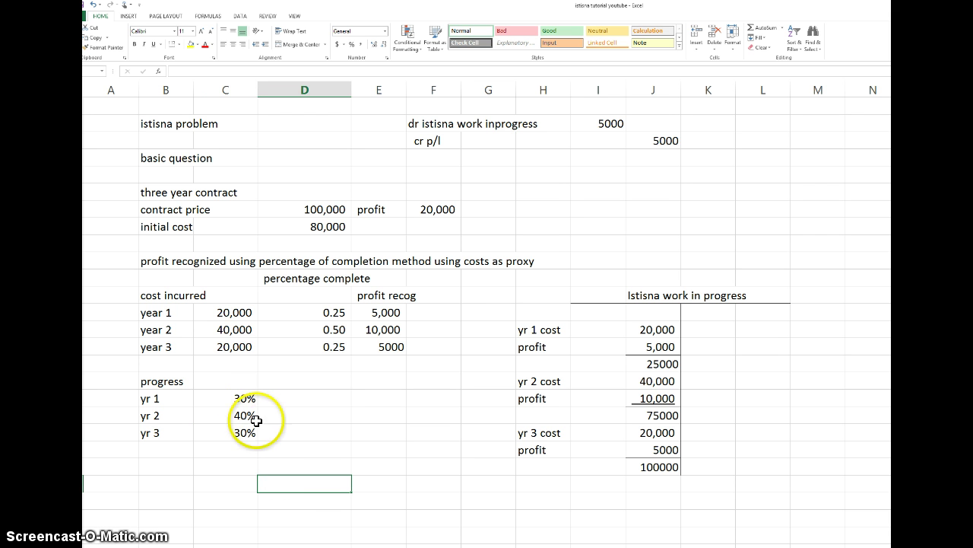
- Calculate the yr 1 progress amount in D18 as its percentage times the contract price, =C18*D7
left_click(360, 433)
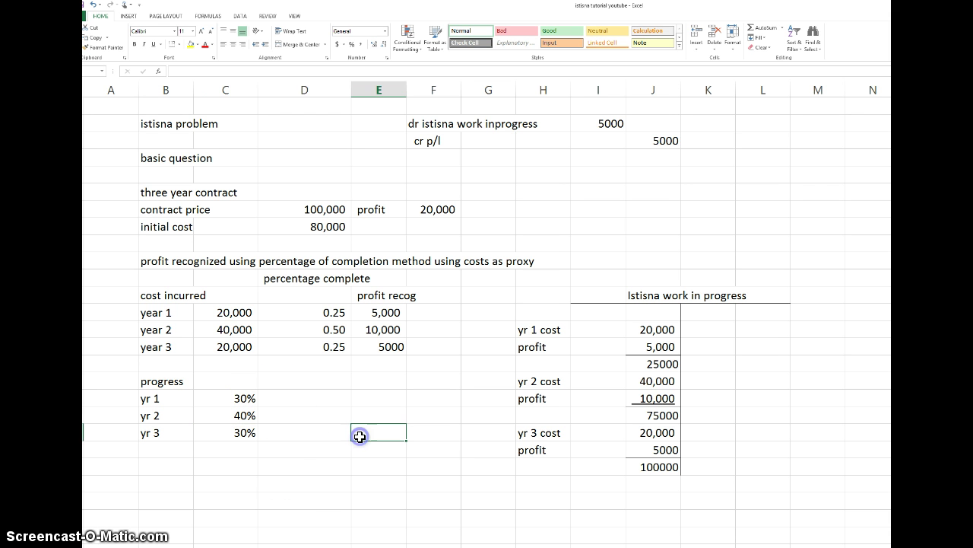
left_click(331, 399)
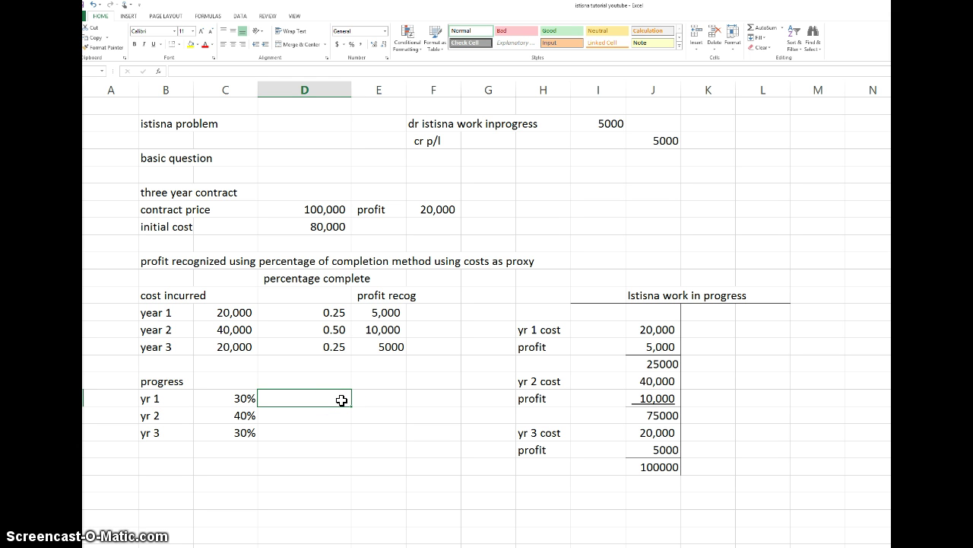
type("=")
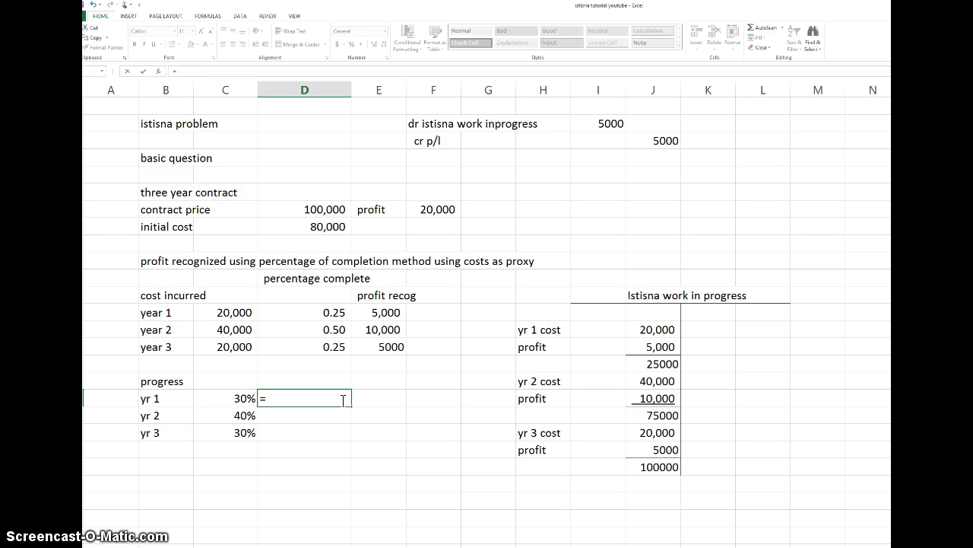
left_click(237, 397)
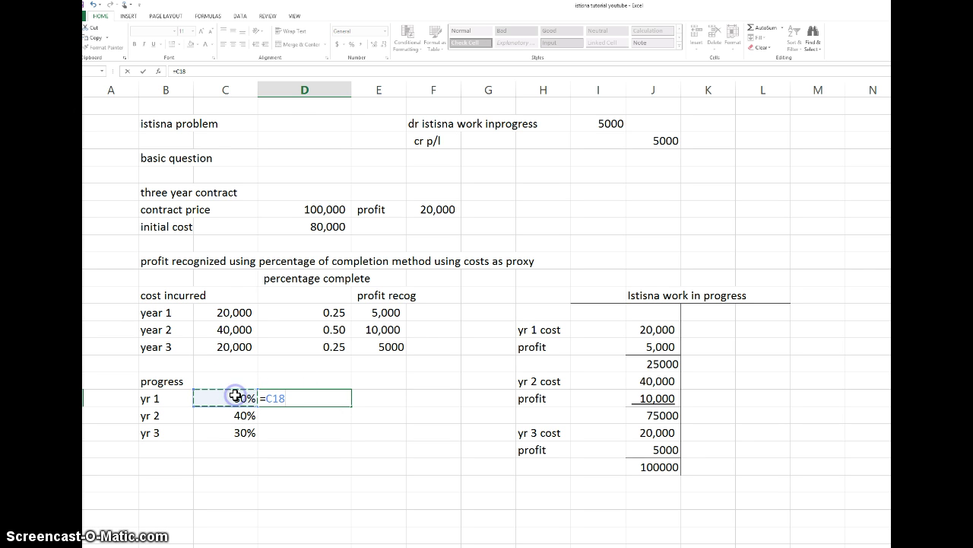
type("*")
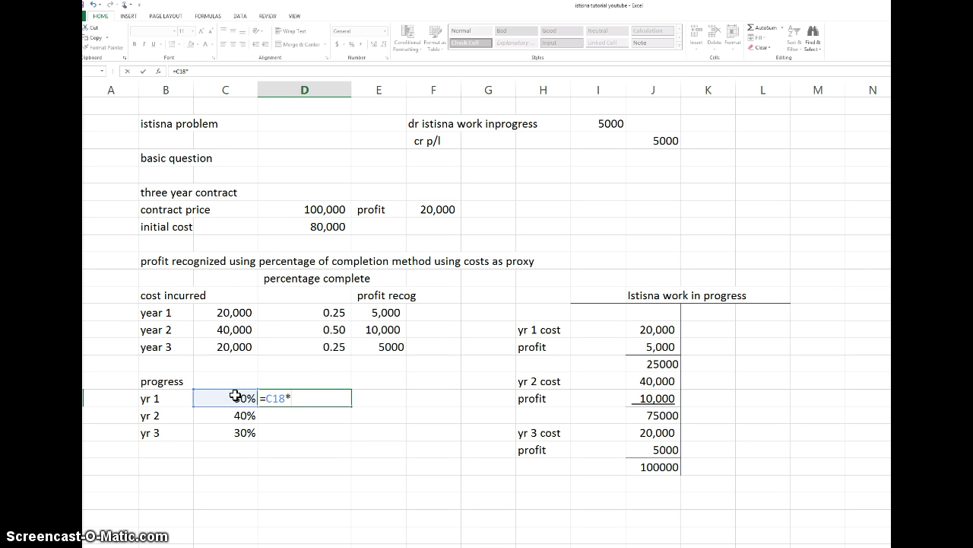
left_click(312, 209)
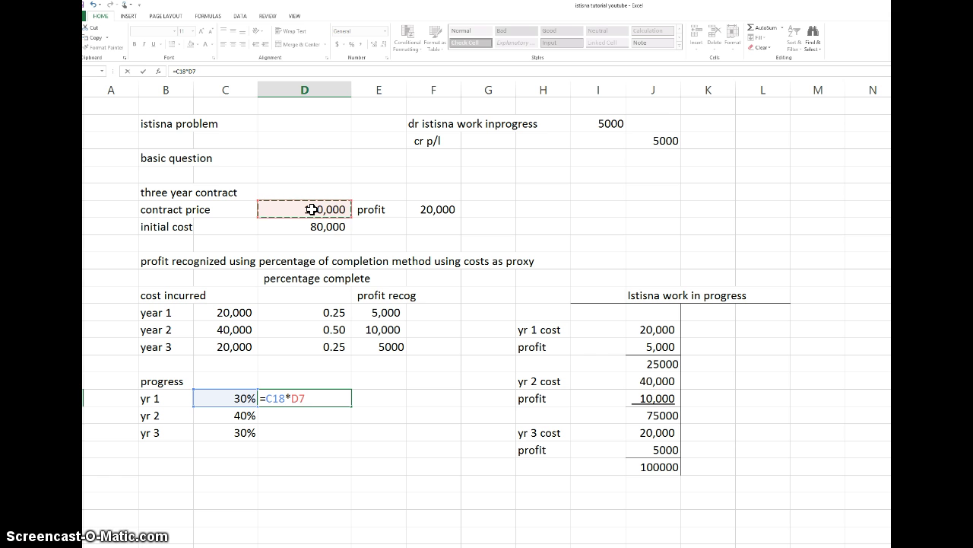
key("Return")
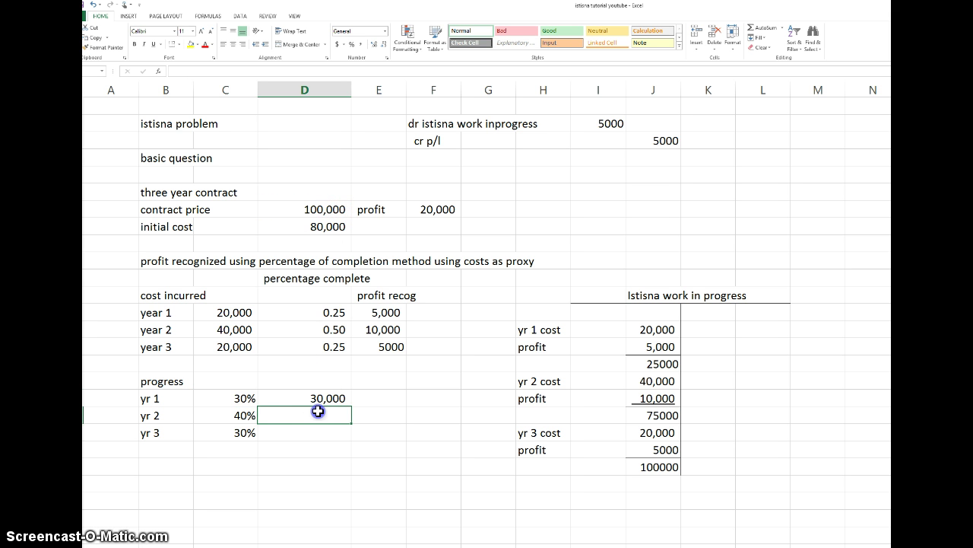
- Calculate the yr 2 progress amount in D19 as its percentage times the contract price, =C19*D7
type("=")
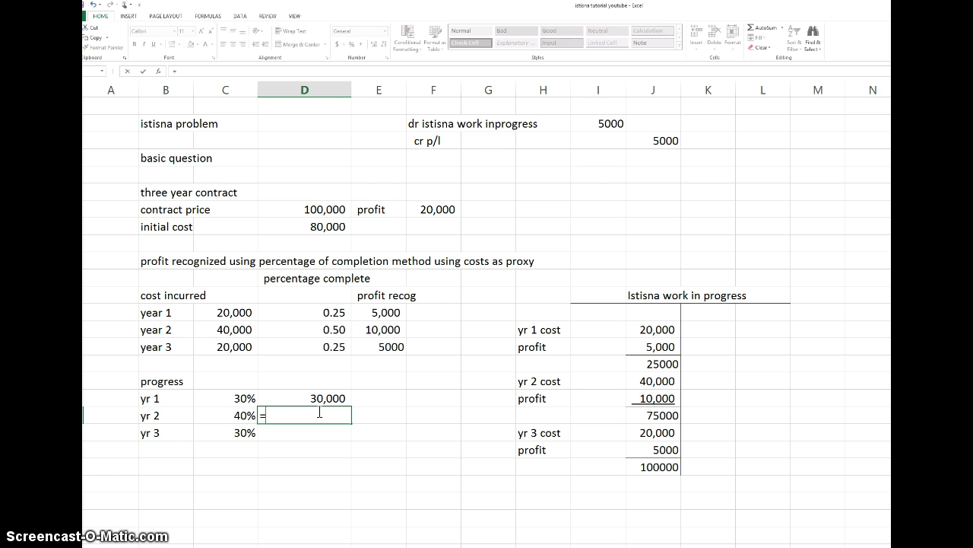
left_click(240, 420)
type("*")
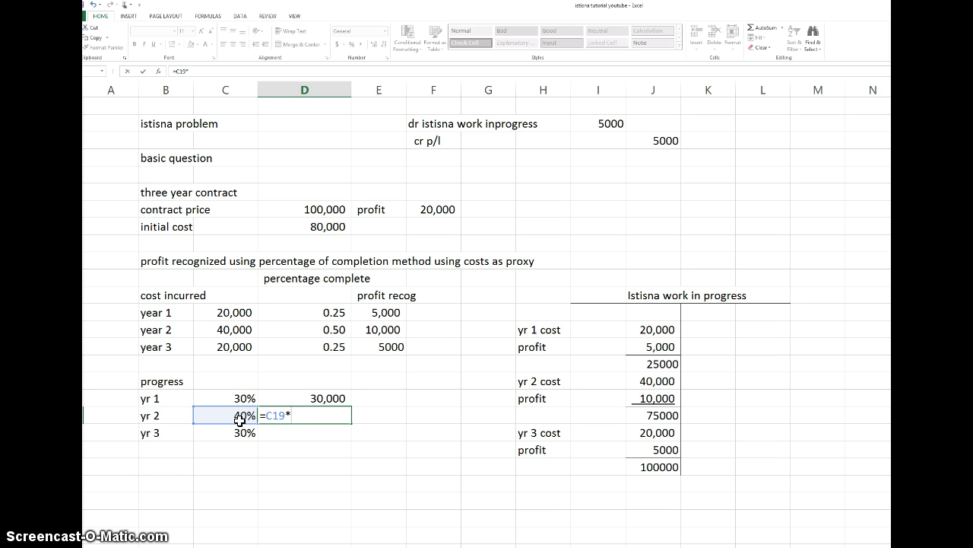
left_click(327, 207)
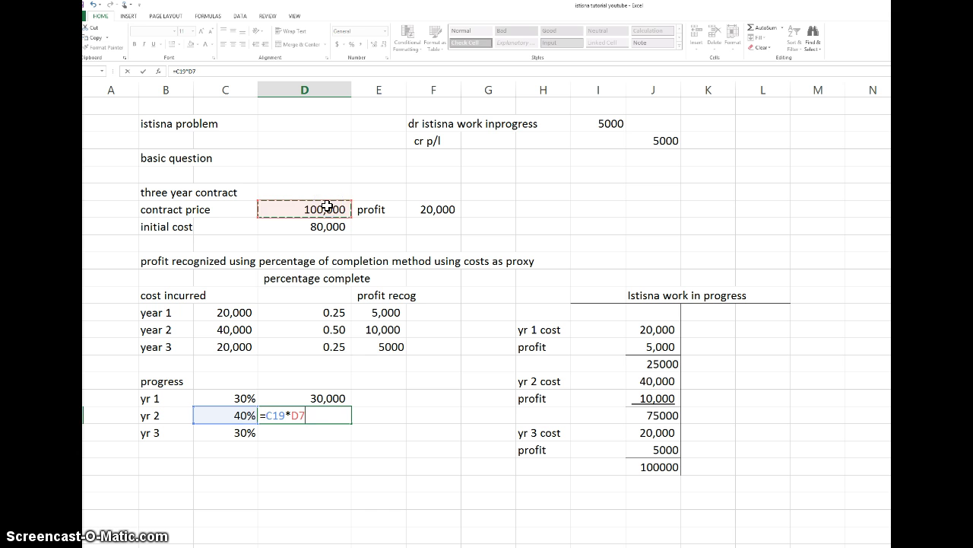
key("Return")
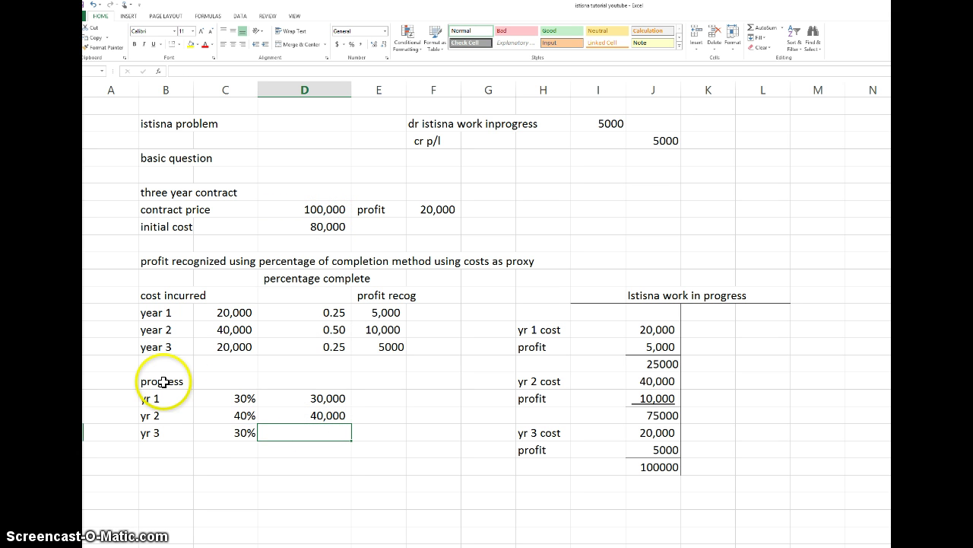
- Calculate the yr 3 progress amount in D20 as its percentage times the contract price, =C20*D7
type("=")
left_click(242, 435)
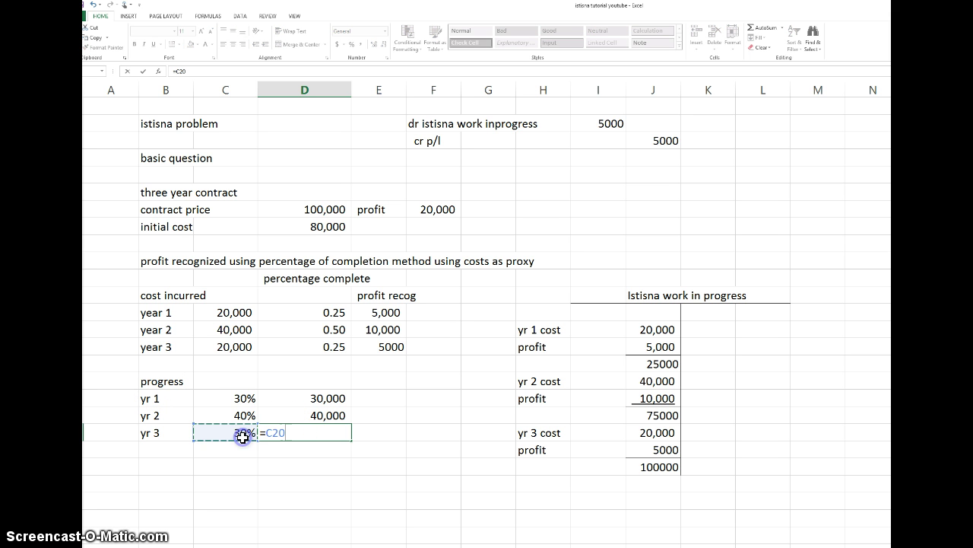
type("*")
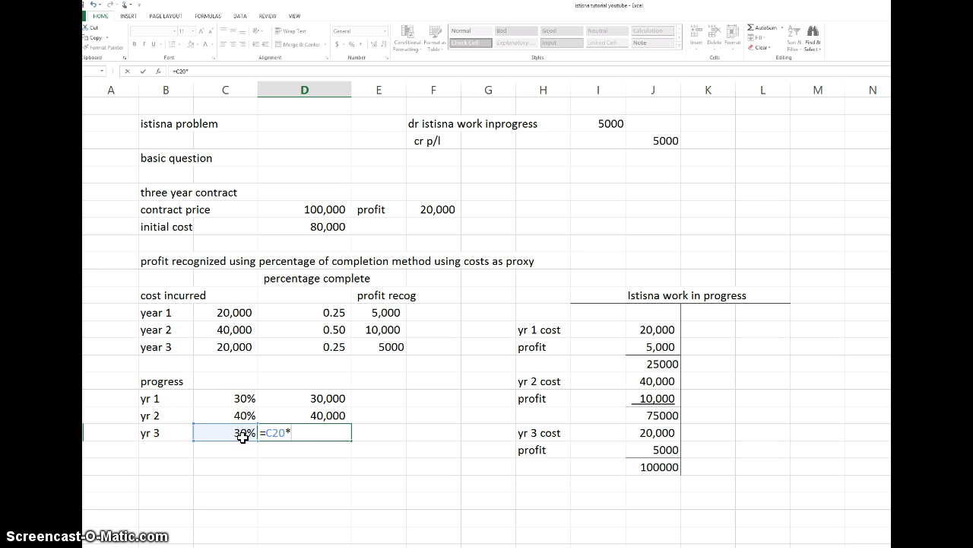
left_click(316, 210)
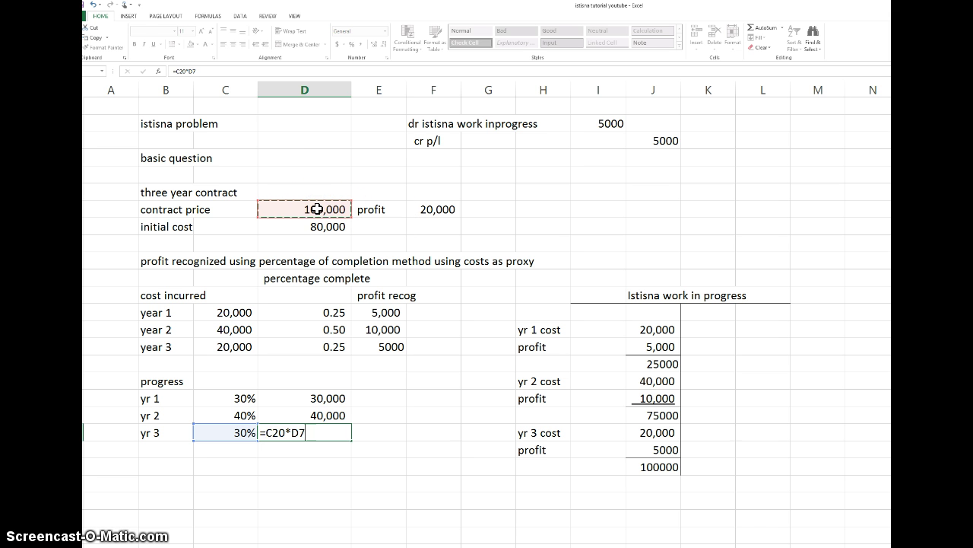
key("Return")
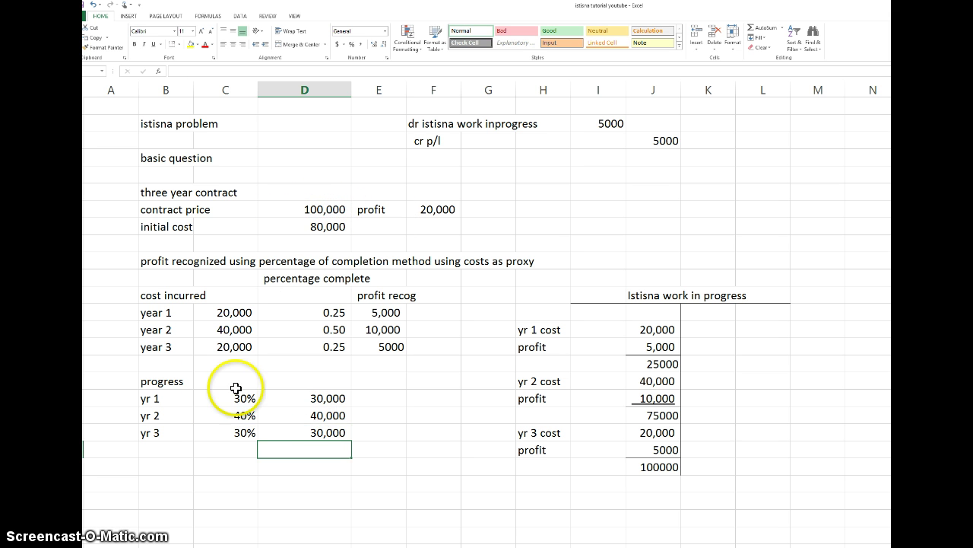
- Extend the progress heading in B17 to read "progress billings"
left_click(151, 380)
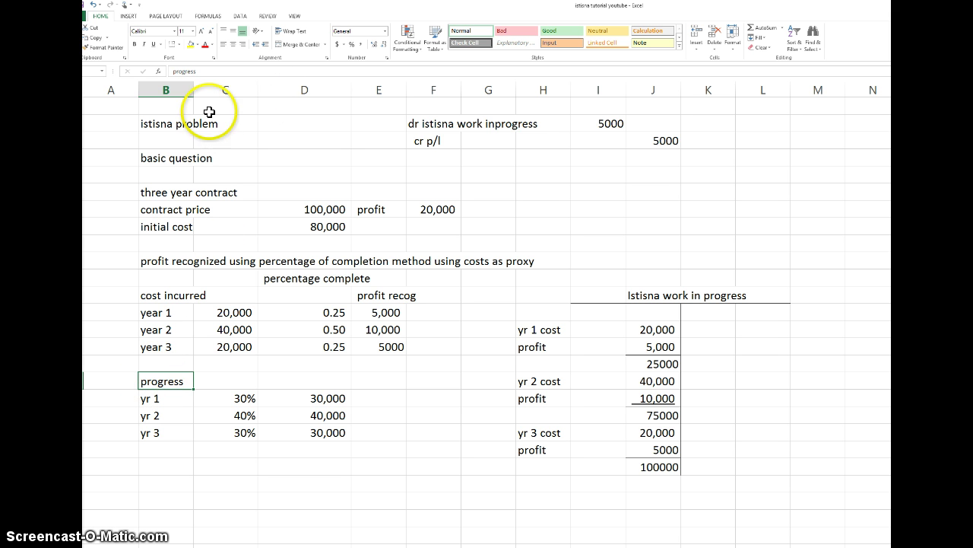
left_click(206, 70)
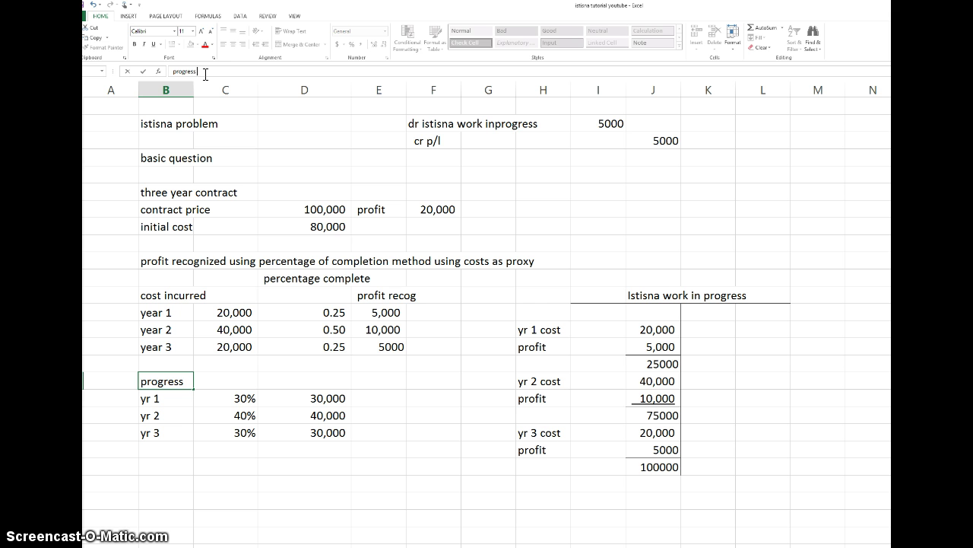
type("billings")
key("Return")
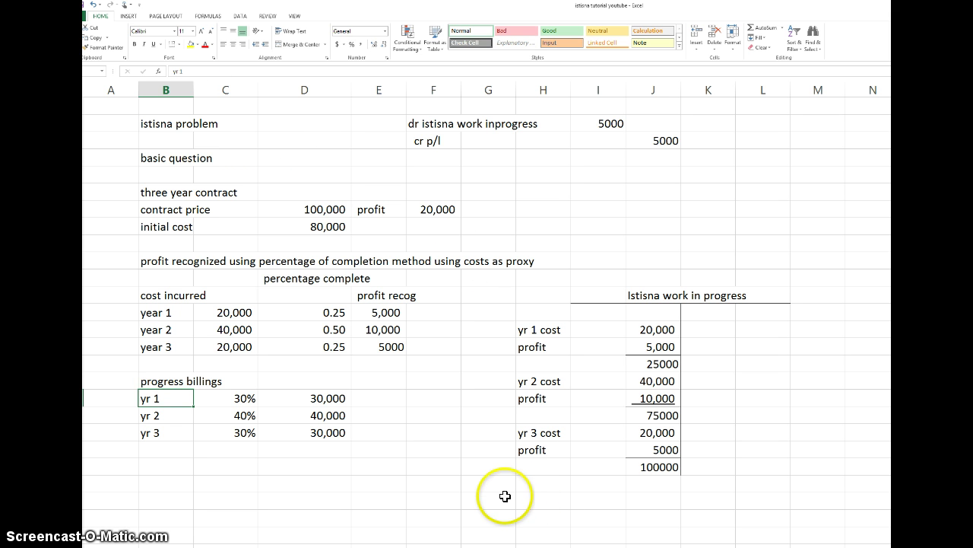
left_click(481, 495)
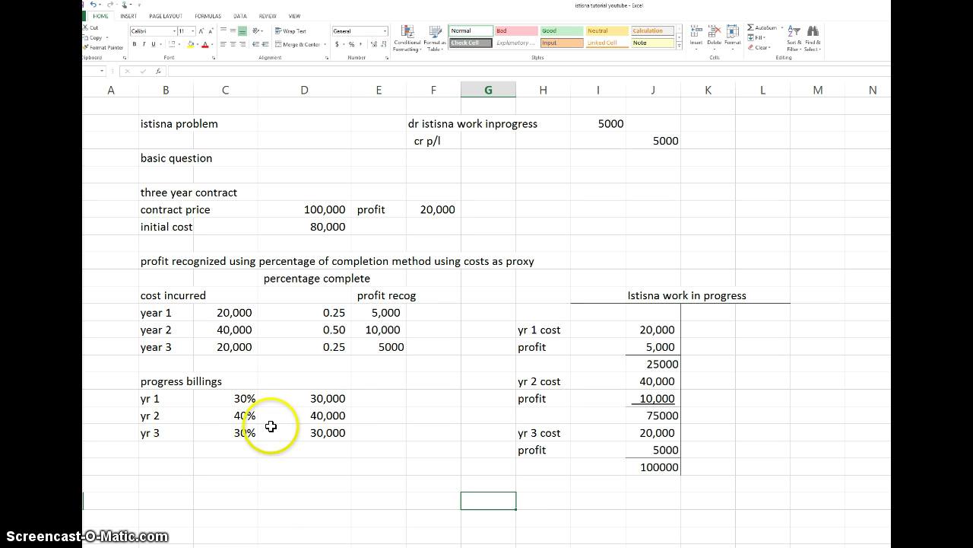
- Enter the yr 1 billing debit in row 22: "dr istisna accounts receivable" in C22 and 30000 in E22
left_click(206, 465)
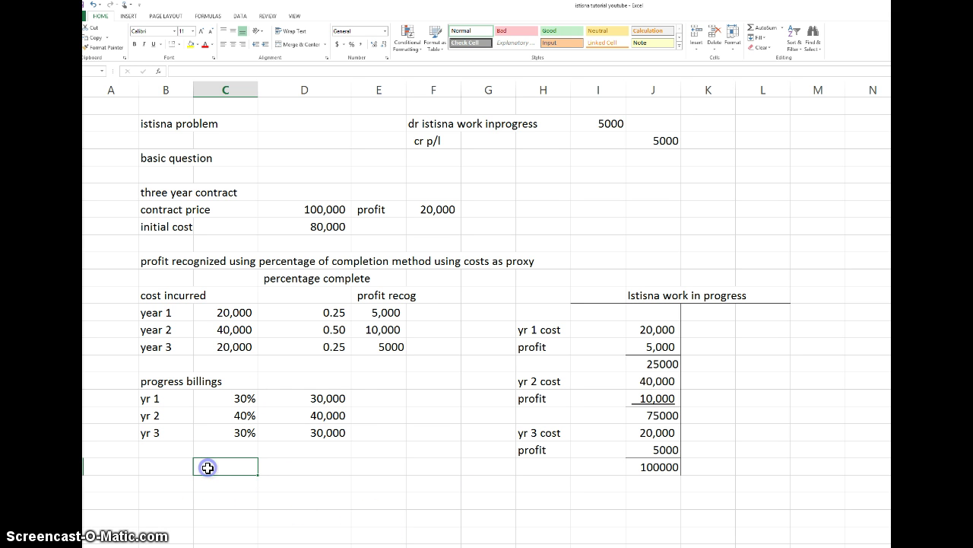
type("dr")
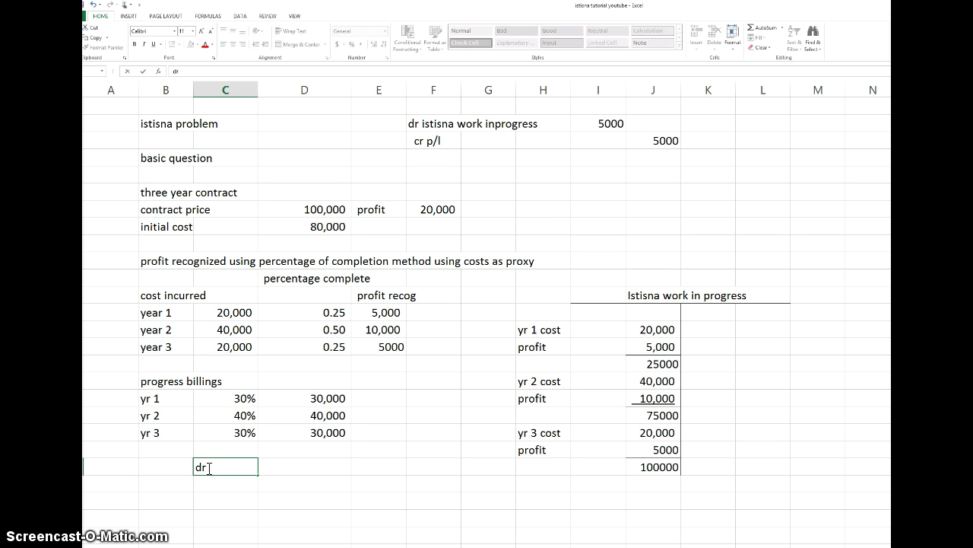
type(" istisna")
key("BackSpace")
key("BackSpace")
type("accounts rec")
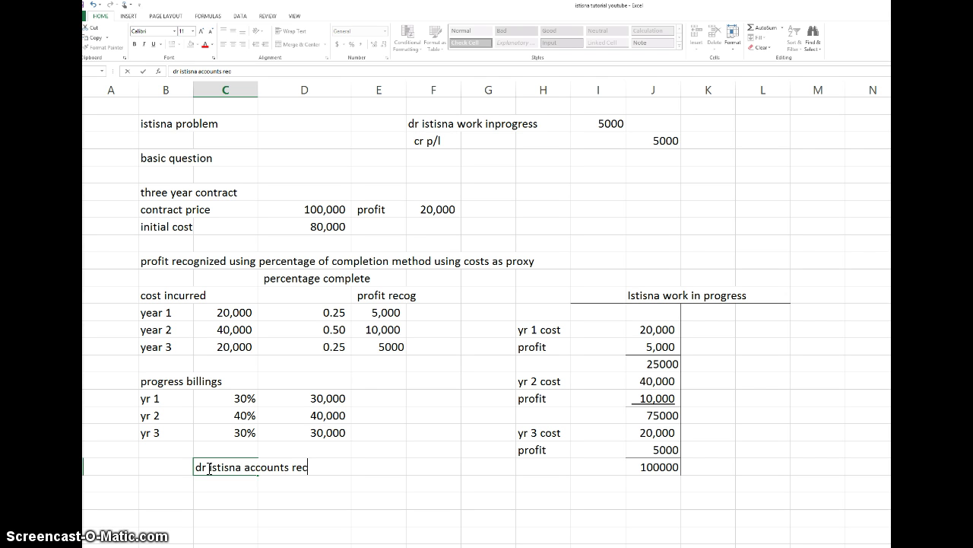
type("eivabpe")
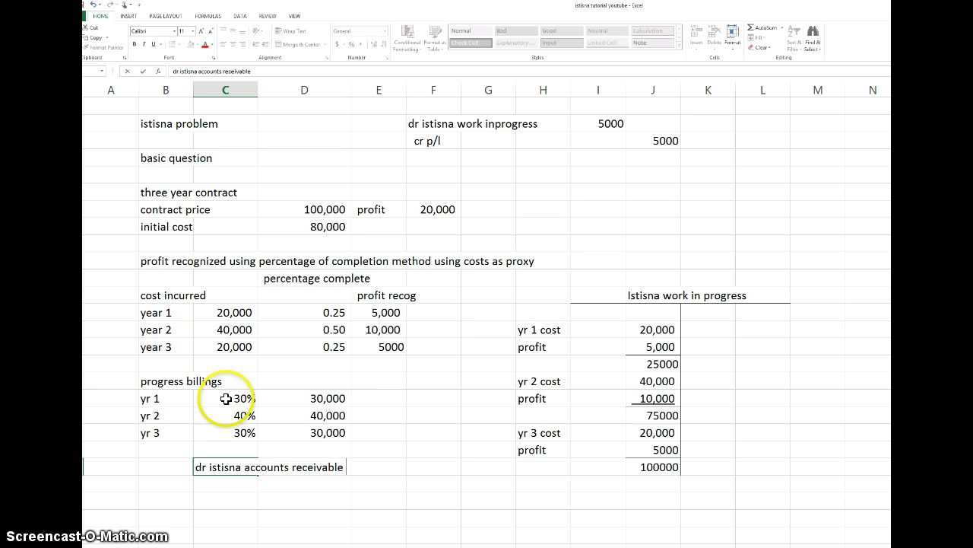
left_click(385, 468)
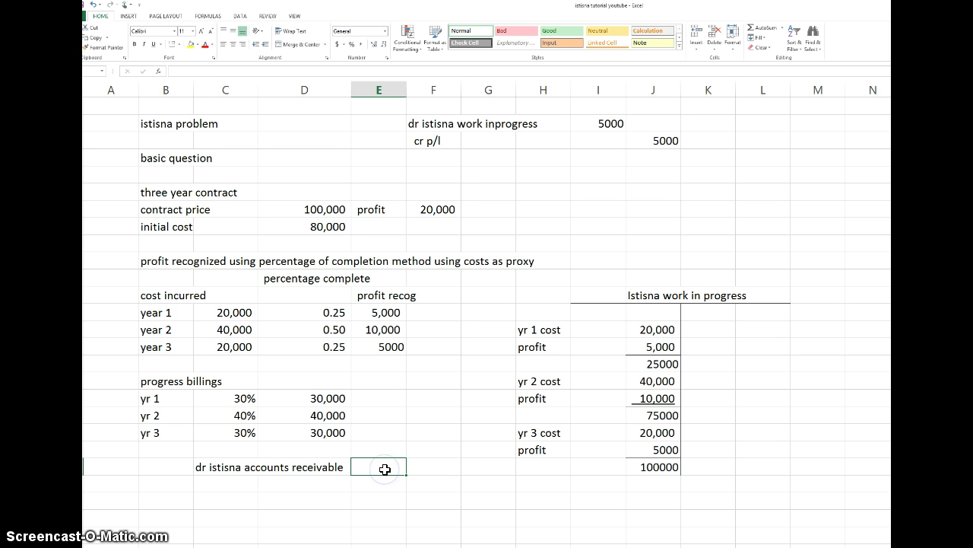
type("30000")
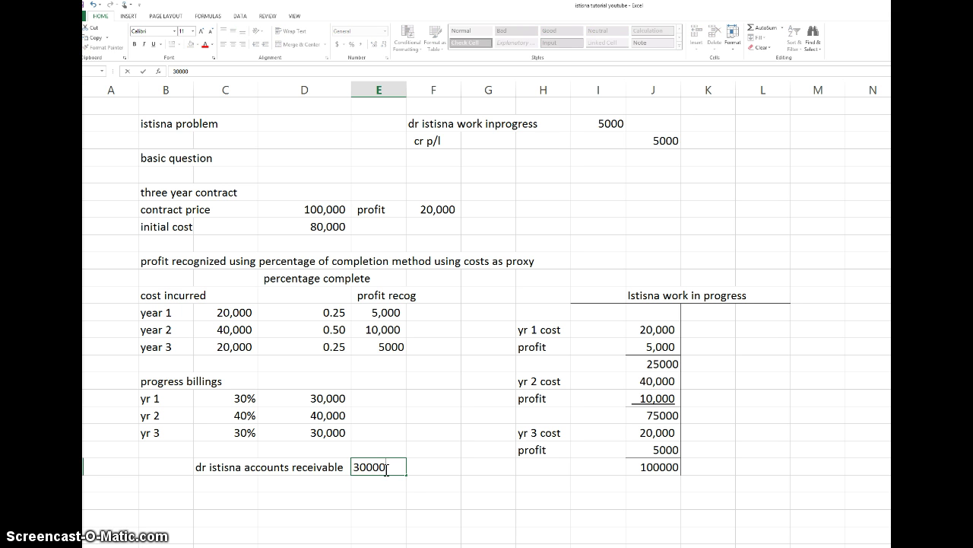
key("Return")
- Enter the matching credit in row 23: an indented "cr istisna billings accounts" in C23 and 30000 in F23
left_click(225, 485)
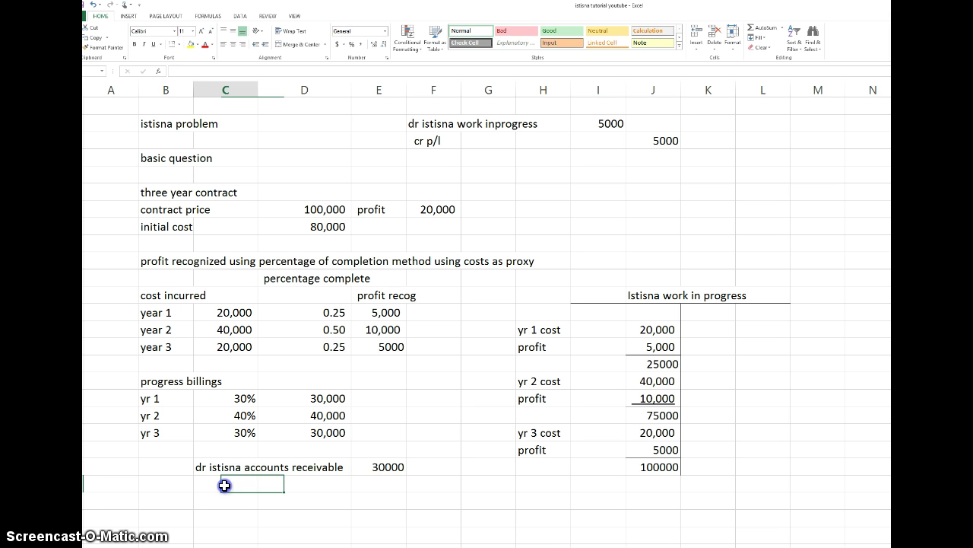
double_click(226, 485)
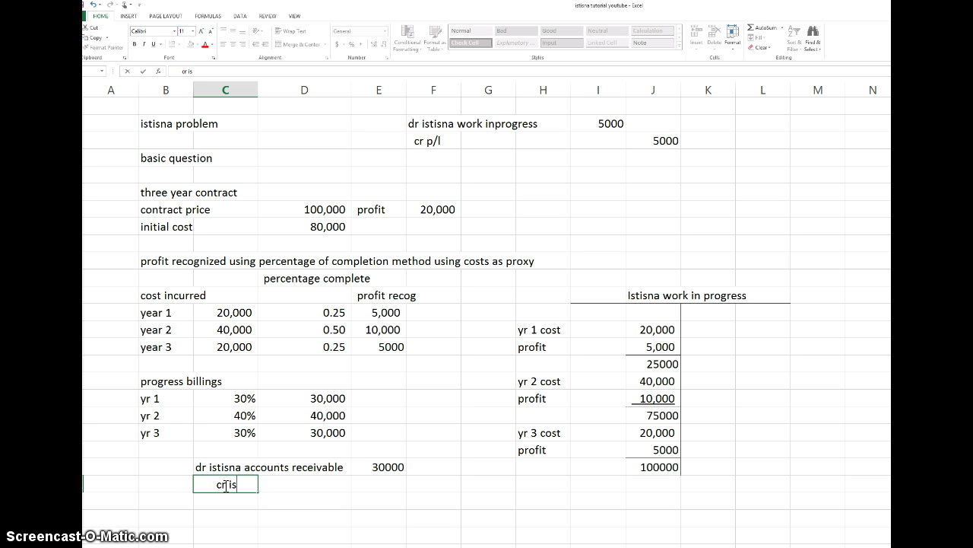
type("cr istisna billings account")
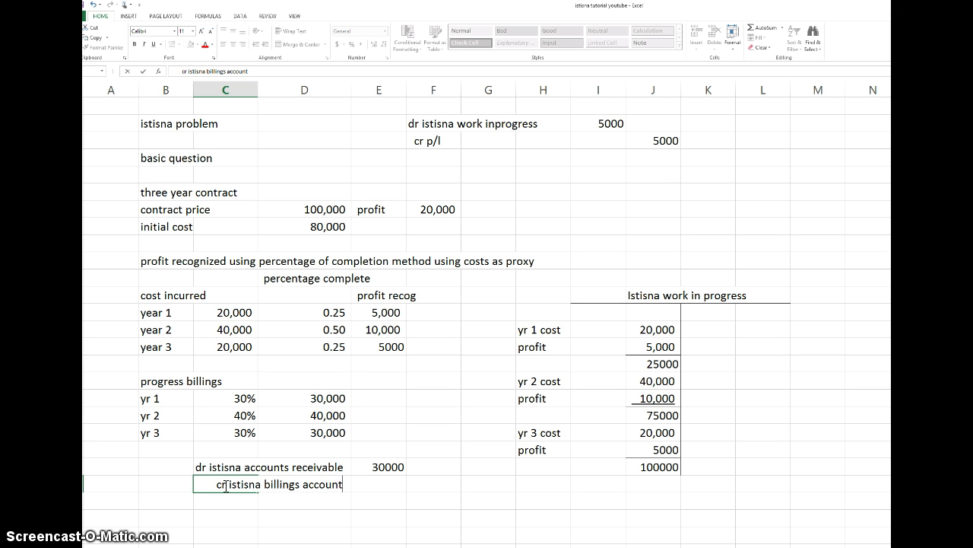
type("s")
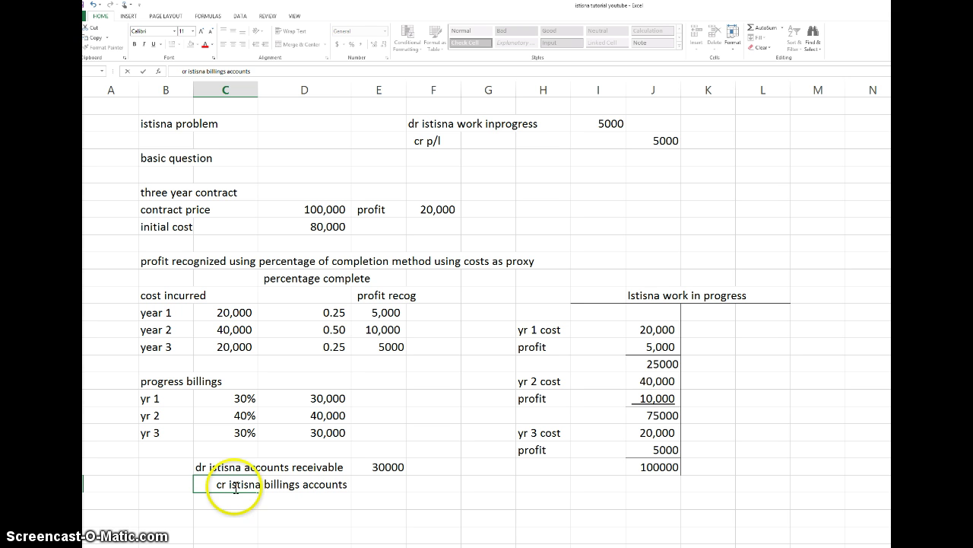
left_click(432, 484)
type("30000")
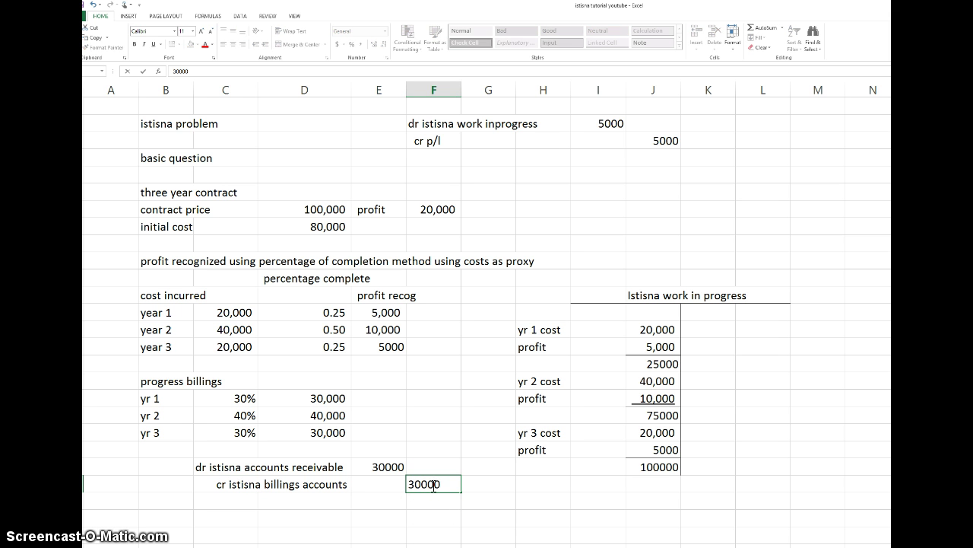
key("Return")
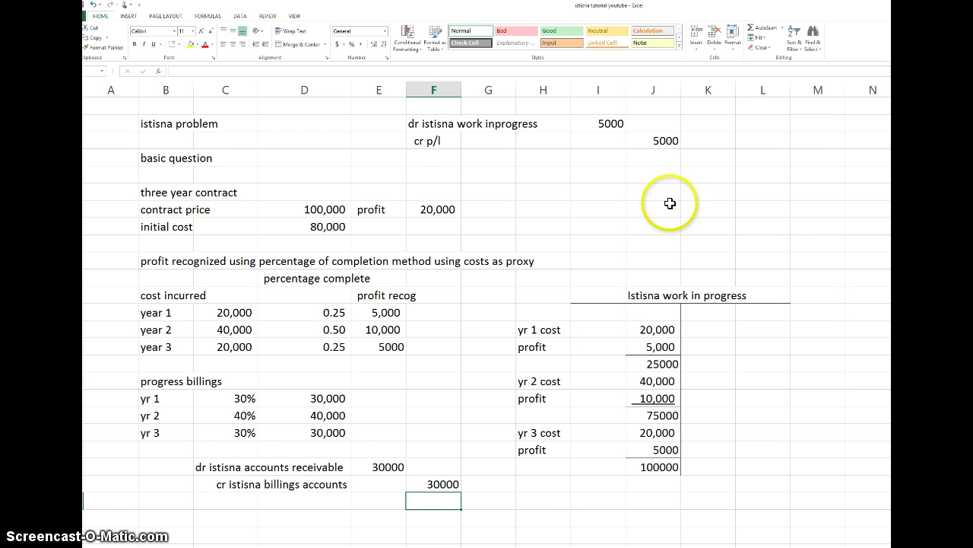
- Add a "balance sheet" heading in I6 and fill the year labels yr1, yr2 and yr3 across I7 to K7
left_click(618, 195)
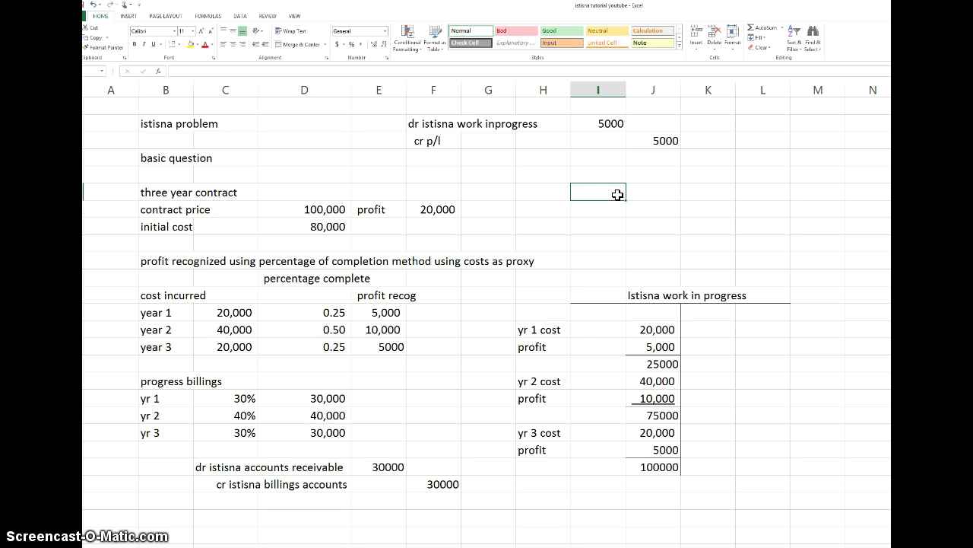
type("balance she")
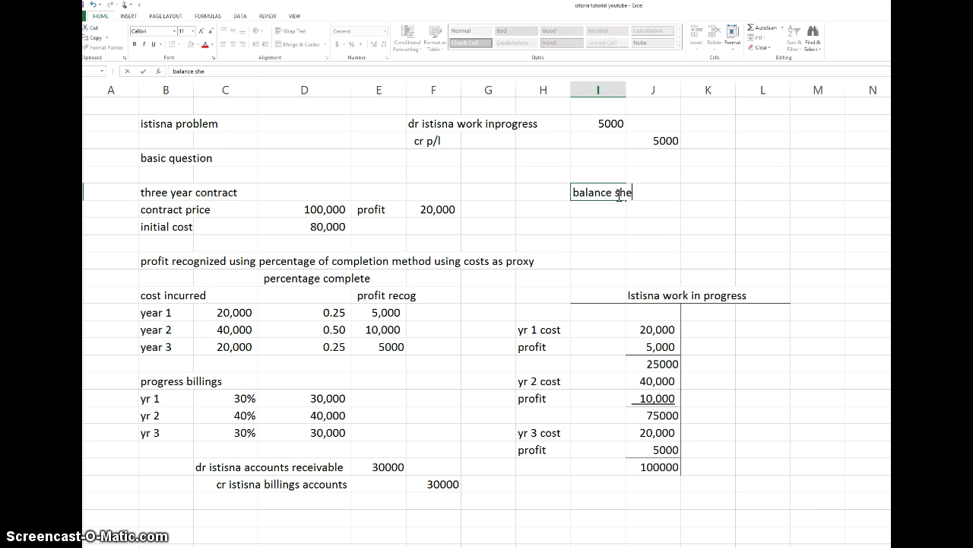
type("et")
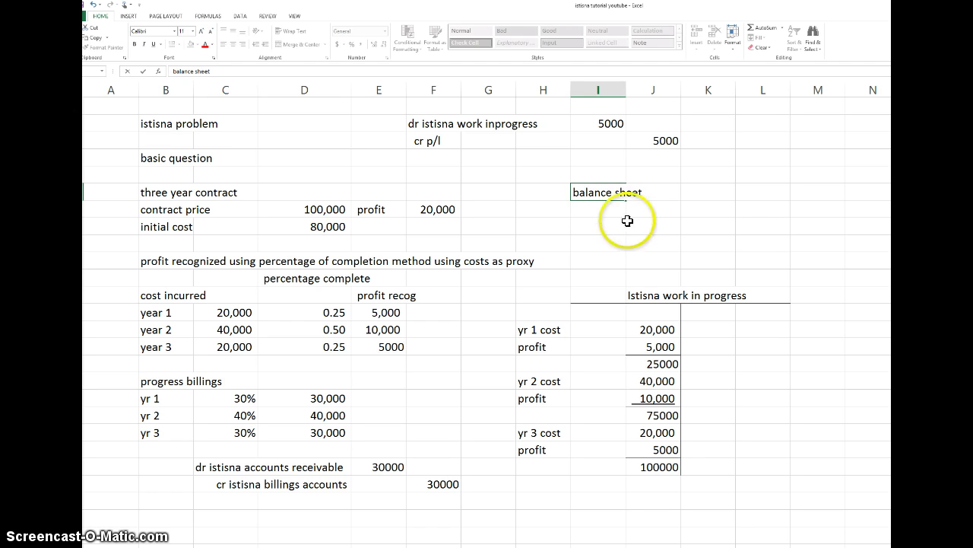
left_click(608, 204)
type("yr1")
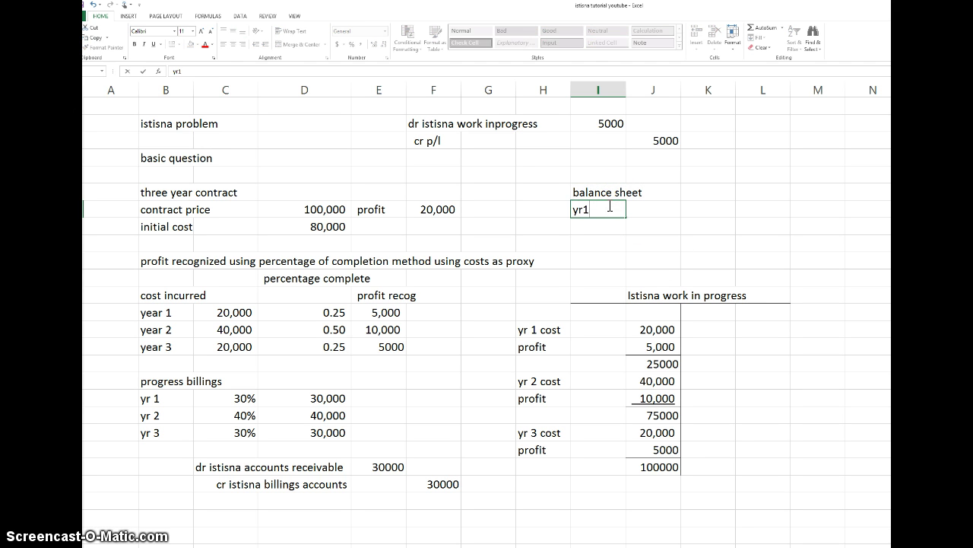
key("Return")
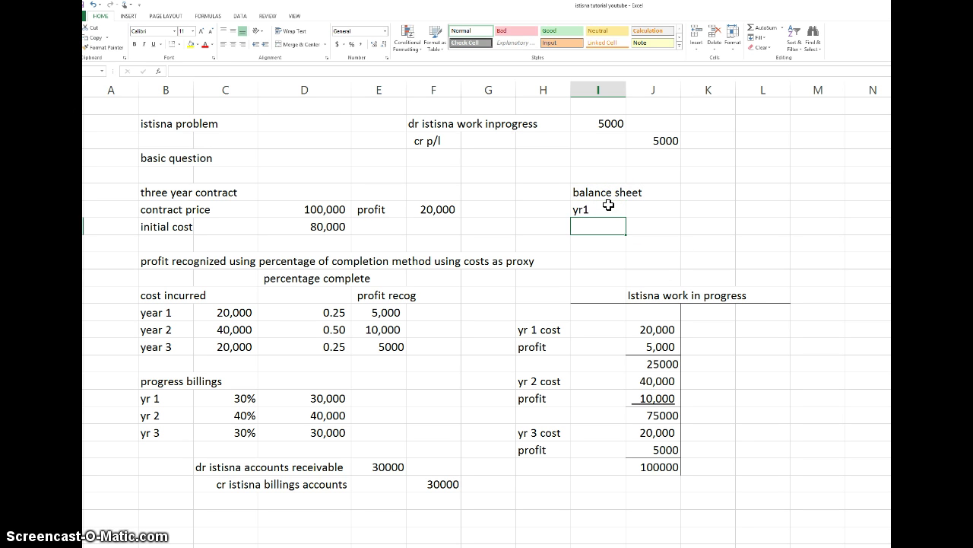
left_click_drag(608, 206, 639, 212)
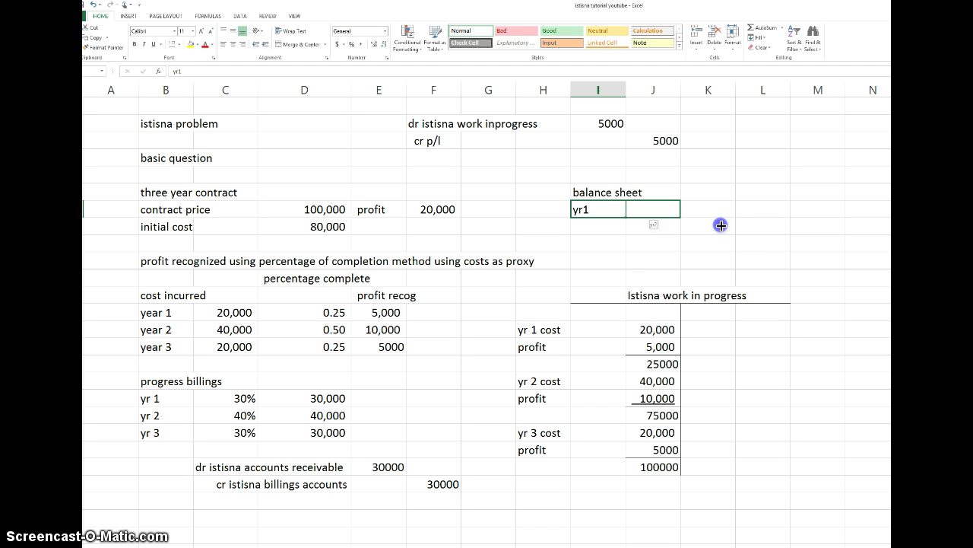
left_click_drag(720, 225, 684, 226)
- Label G8 "istisna wip" and link its yr1 balance in I8 to the work in progress account, =J16
left_click(484, 226)
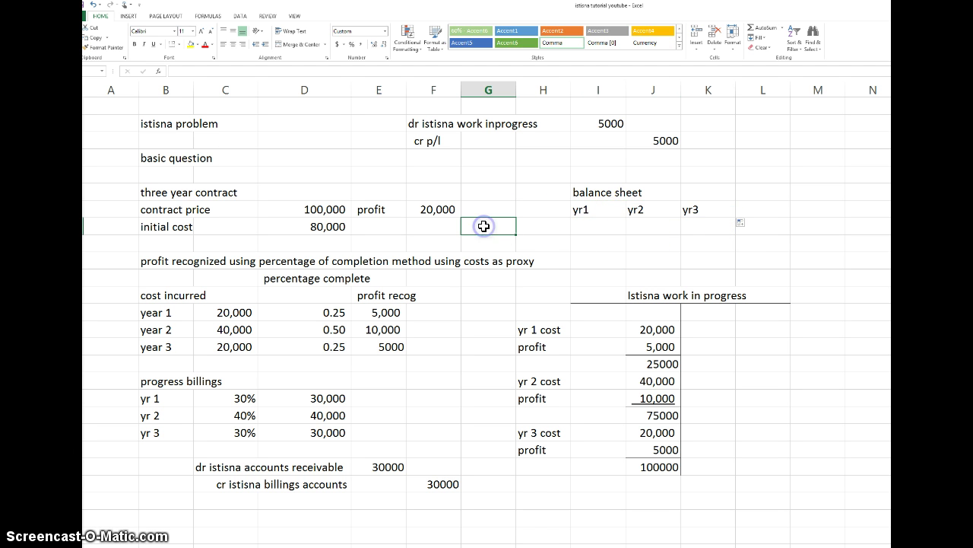
type("istisna wip")
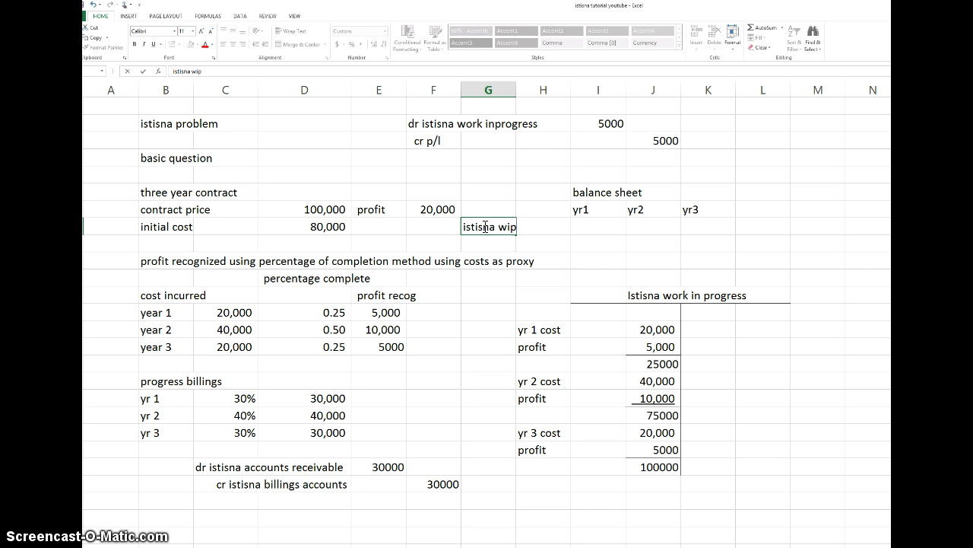
left_click(598, 226)
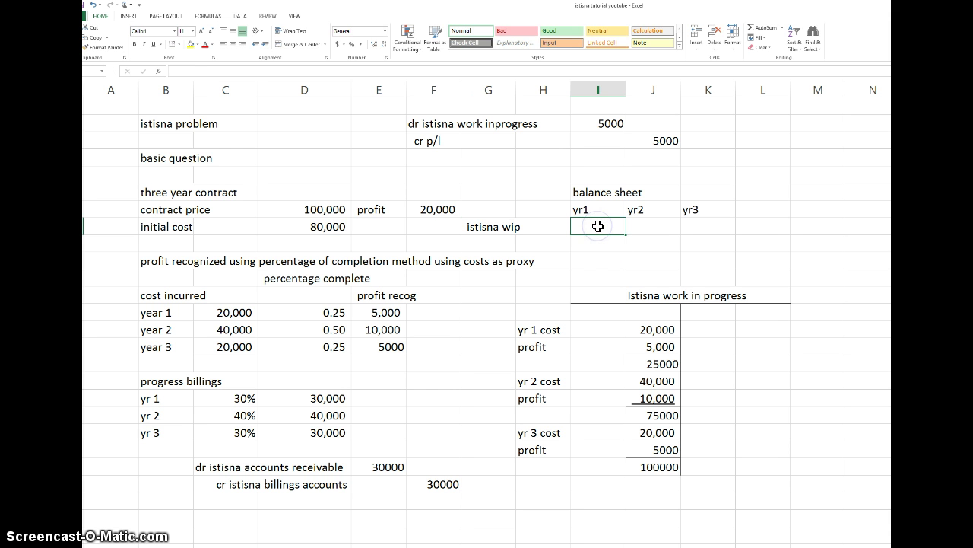
type("=")
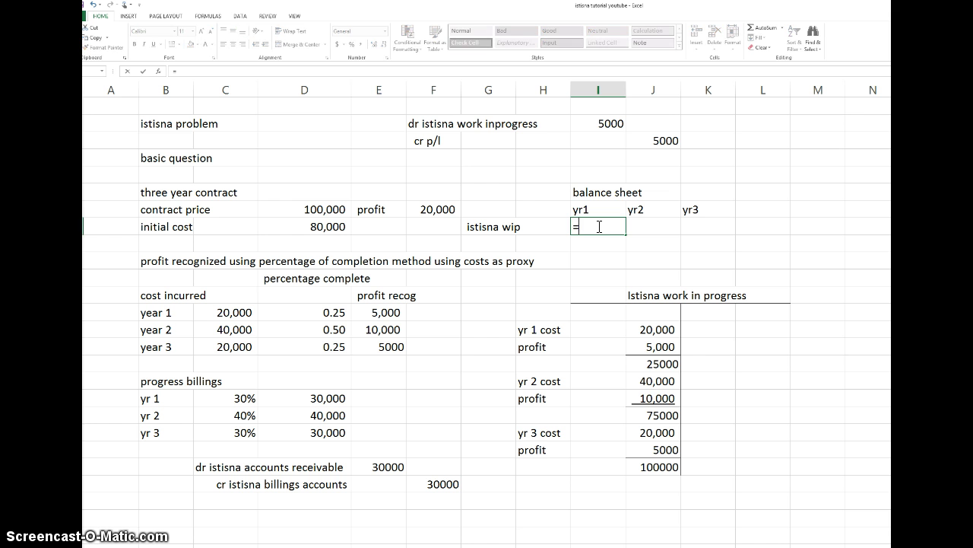
left_click(663, 366)
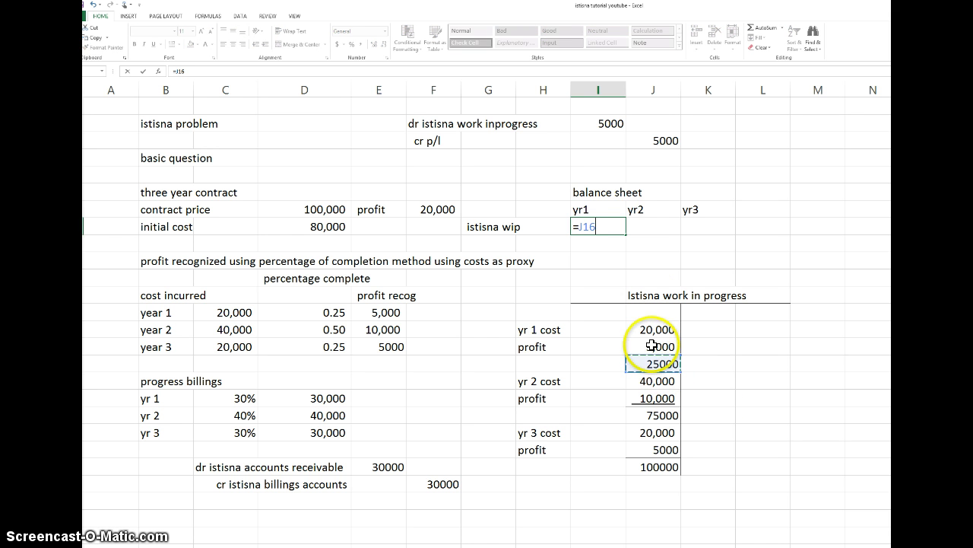
key("Return")
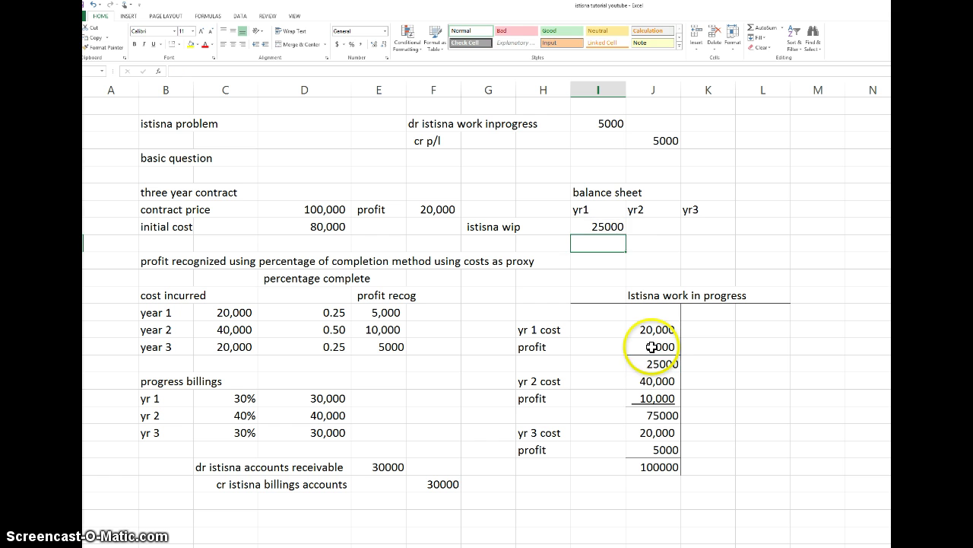
- Link the yr2 and yr3 istisna wip balances to the work in progress account, =J19 in J8 and =J22 in K8
left_click(650, 227)
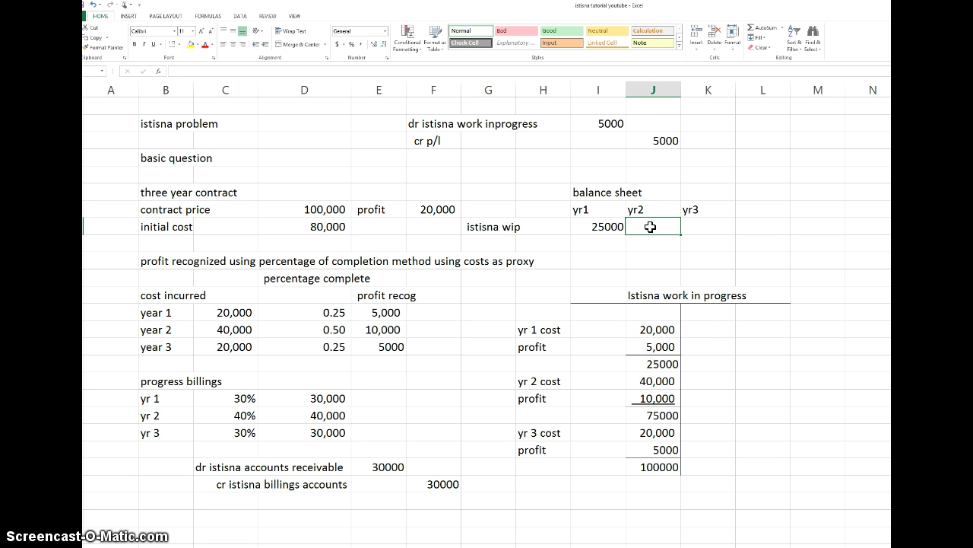
type("=")
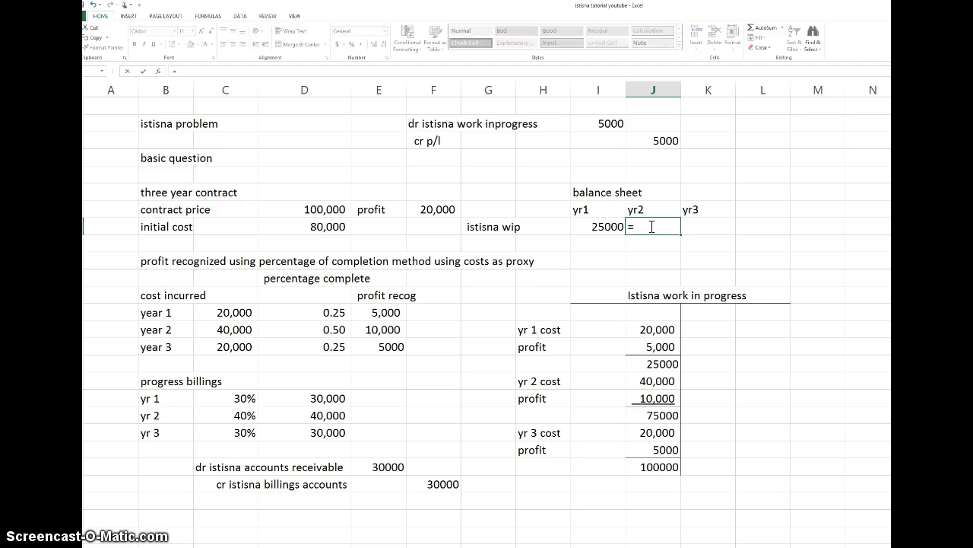
left_click(653, 416)
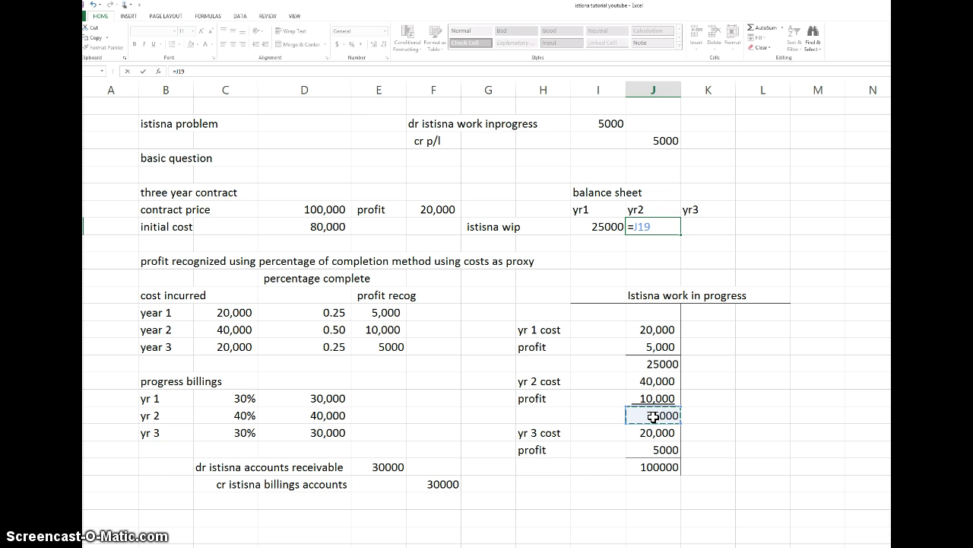
key("Return")
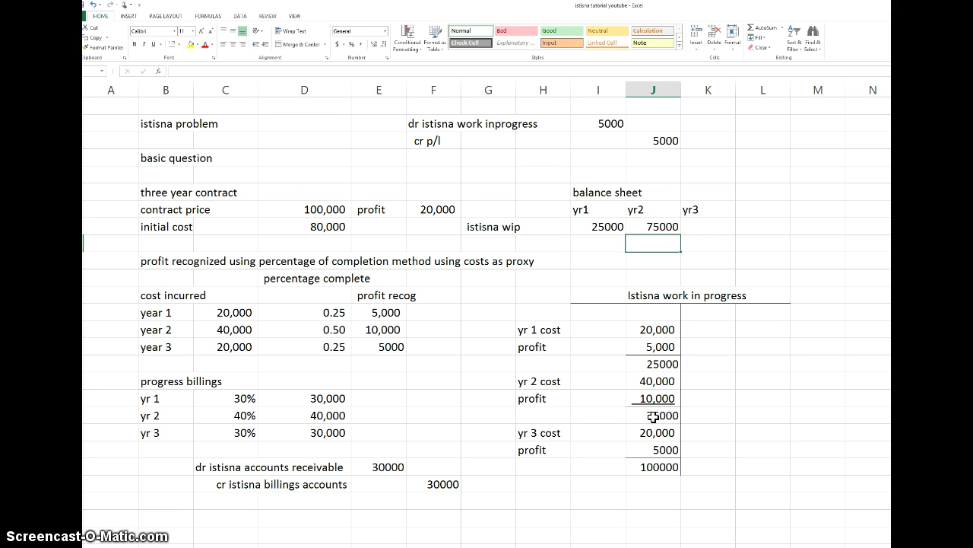
left_click(708, 224)
type("=")
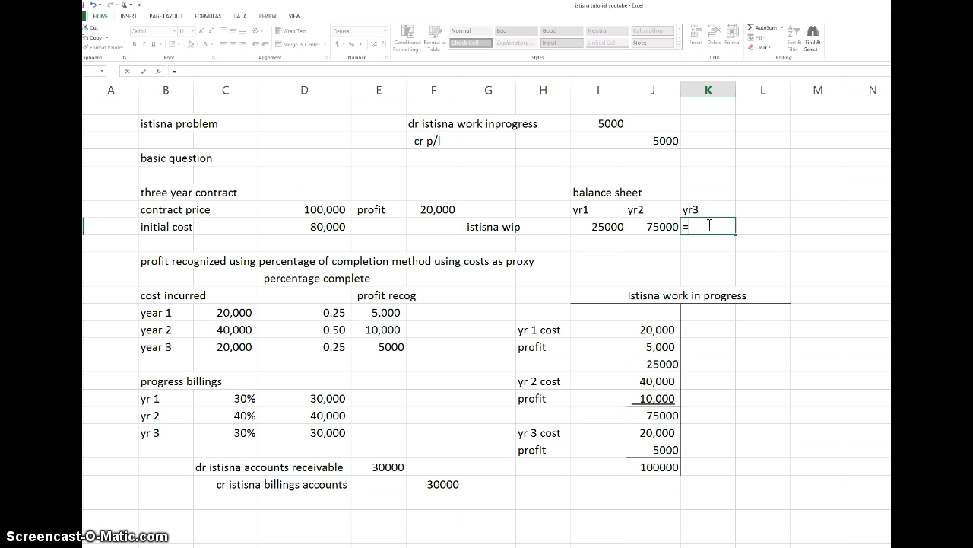
left_click(658, 467)
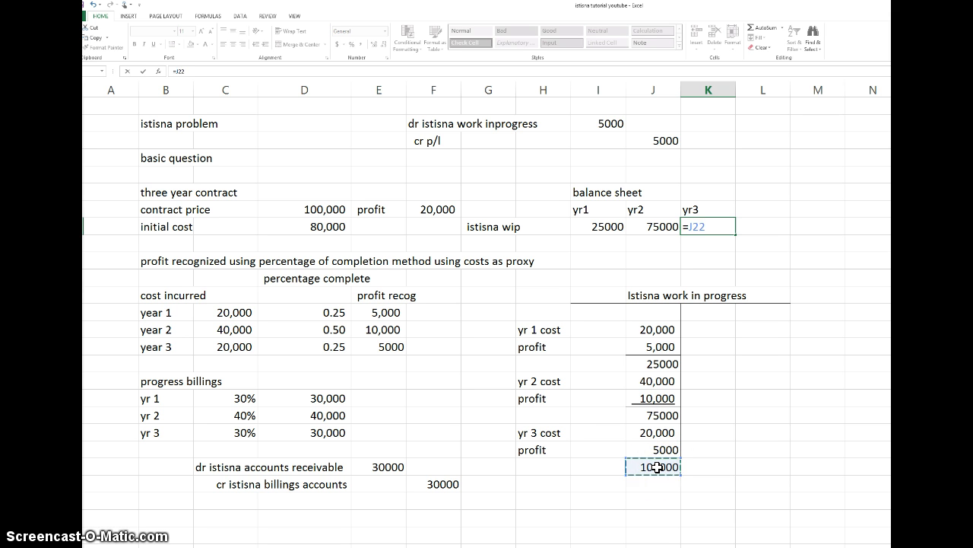
key("Return")
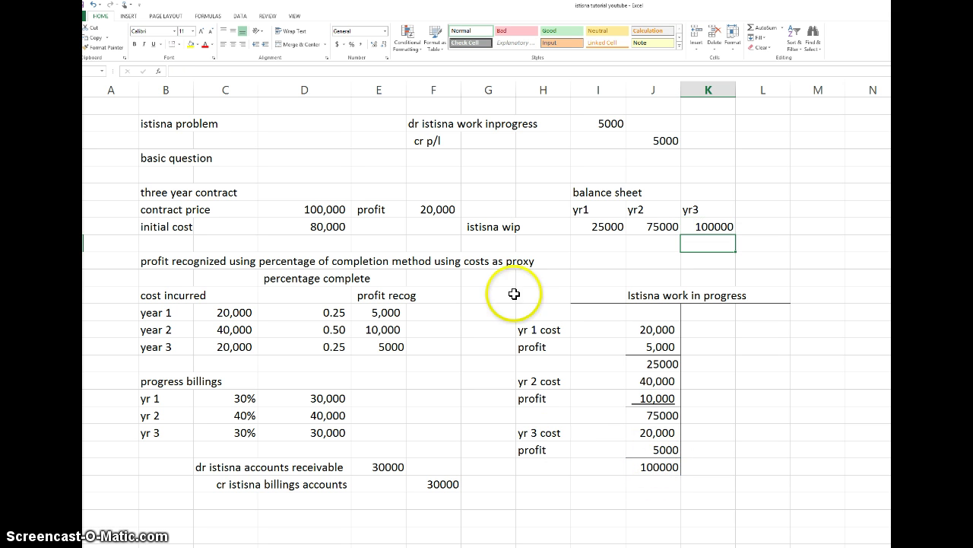
- Label G9 "less istisna billings" and link its yr1 figure in I9 to the accounts receivable entry, =E22
left_click(496, 241)
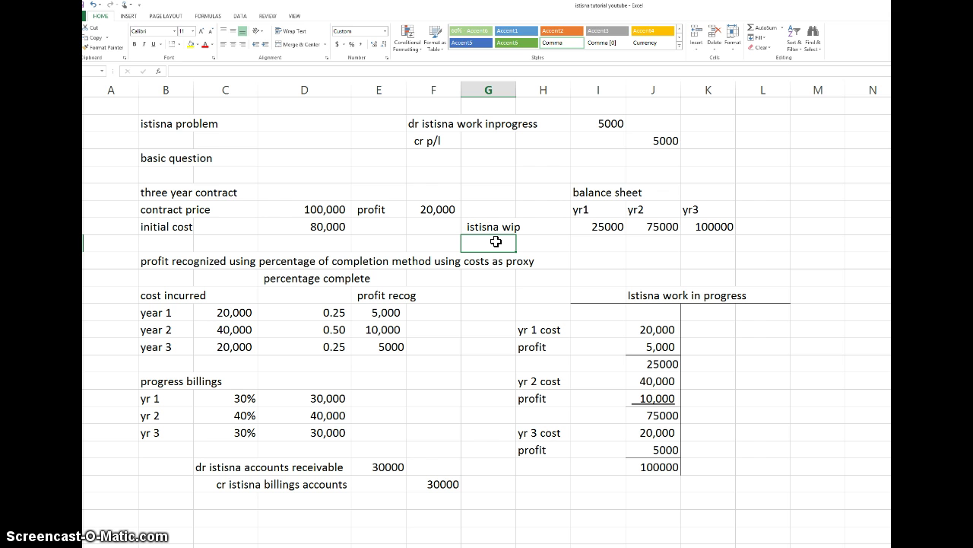
type("less")
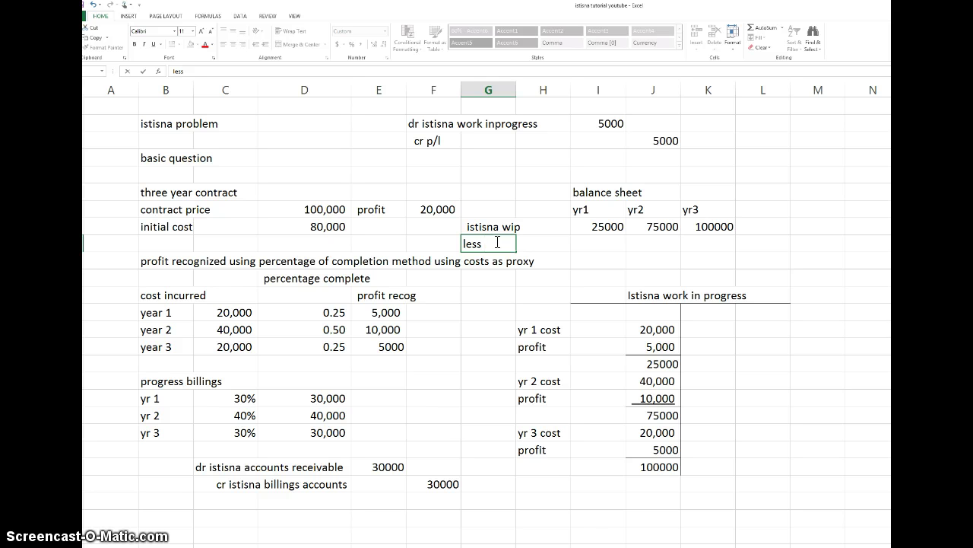
type("istisna billings")
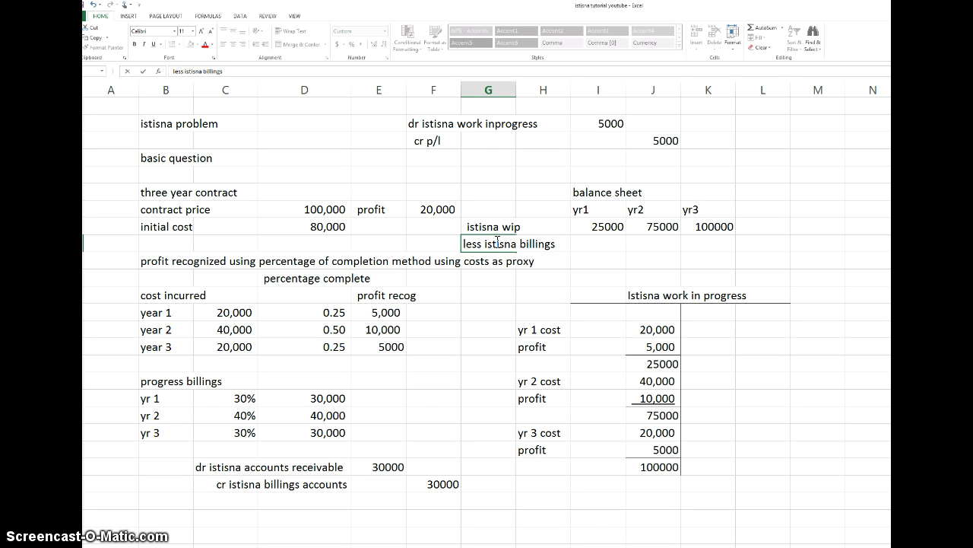
left_click(608, 241)
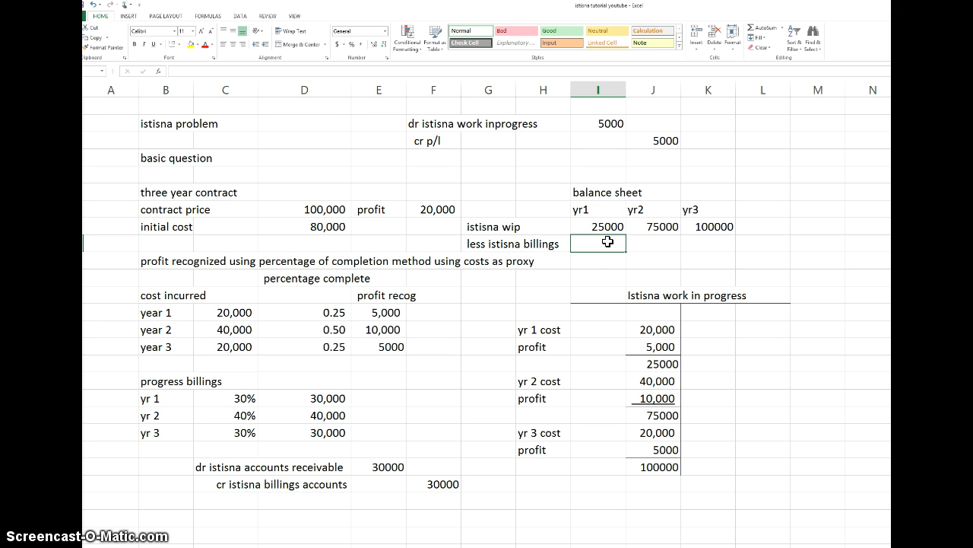
type("=")
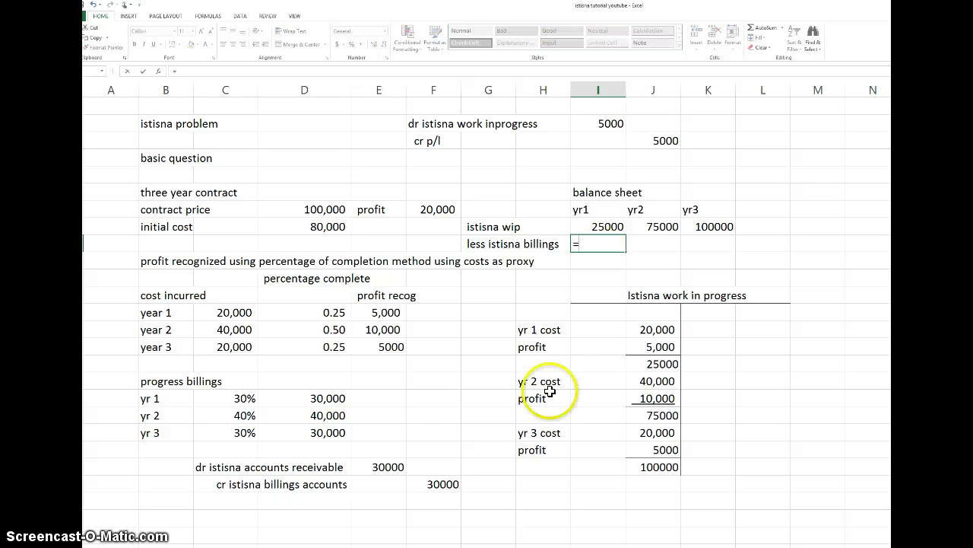
left_click(392, 466)
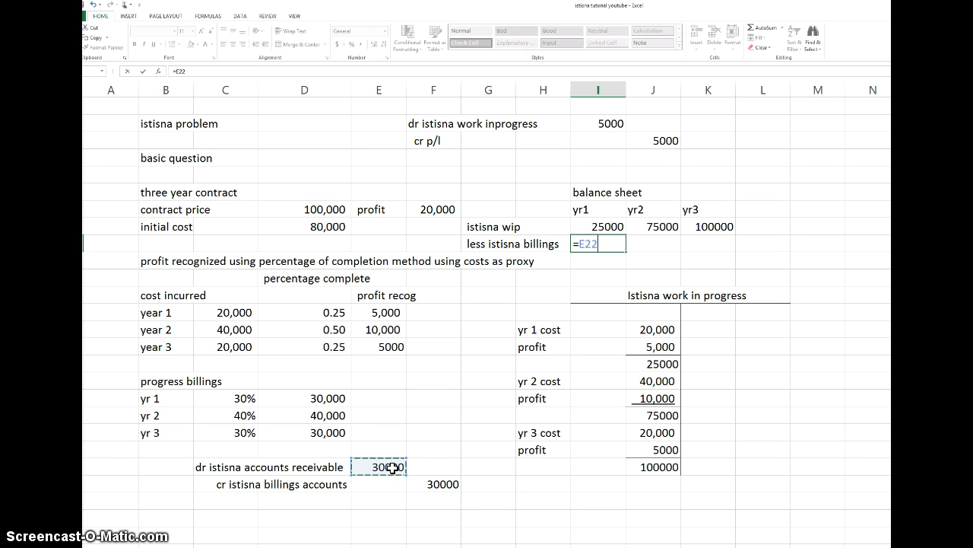
key("Return")
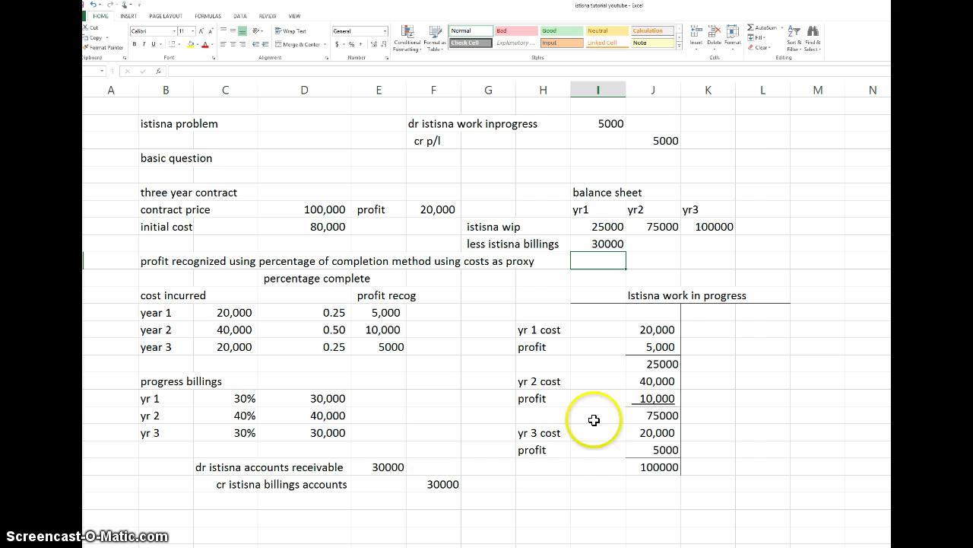
- Make the yr1 billings figure in I9 a deduction by changing its formula to =-E22
left_click(604, 244)
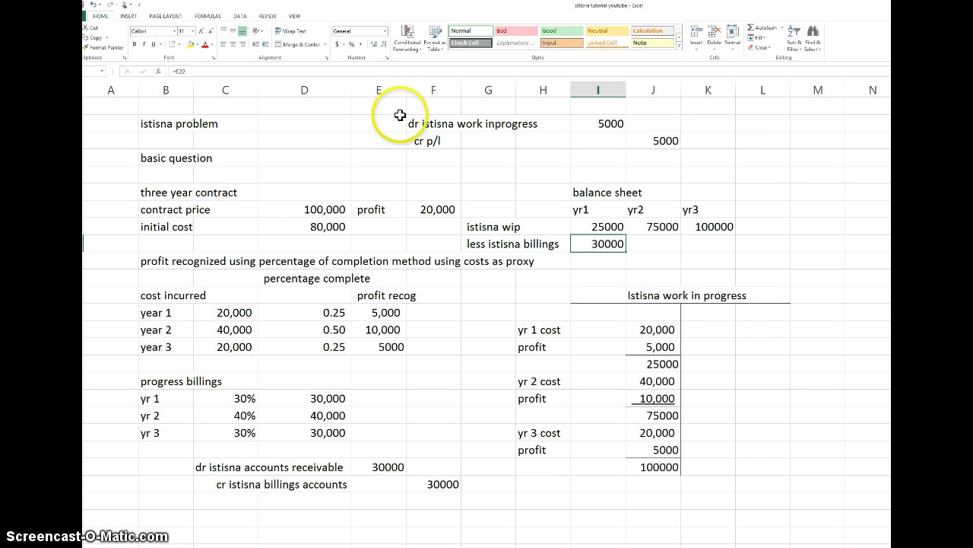
left_click(175, 72)
type("-")
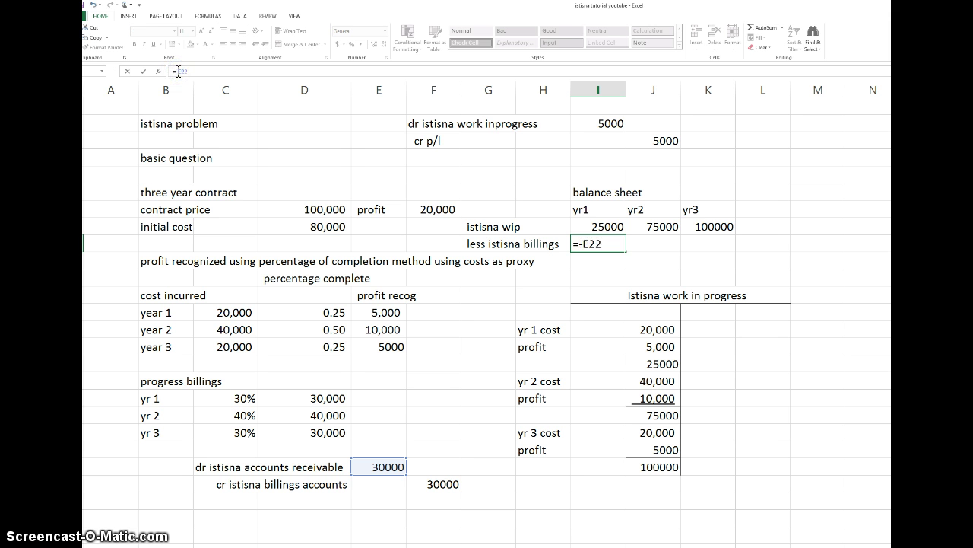
key("Return")
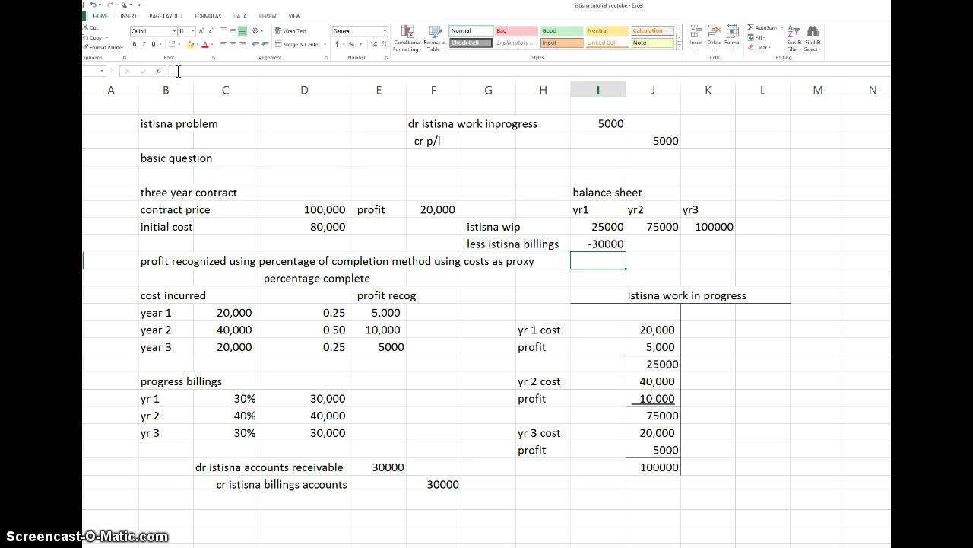
- Link the yr2 and yr3 billings deductions to the progress billings, =-D19 in J9 and =-D20 in K9
left_click(640, 242)
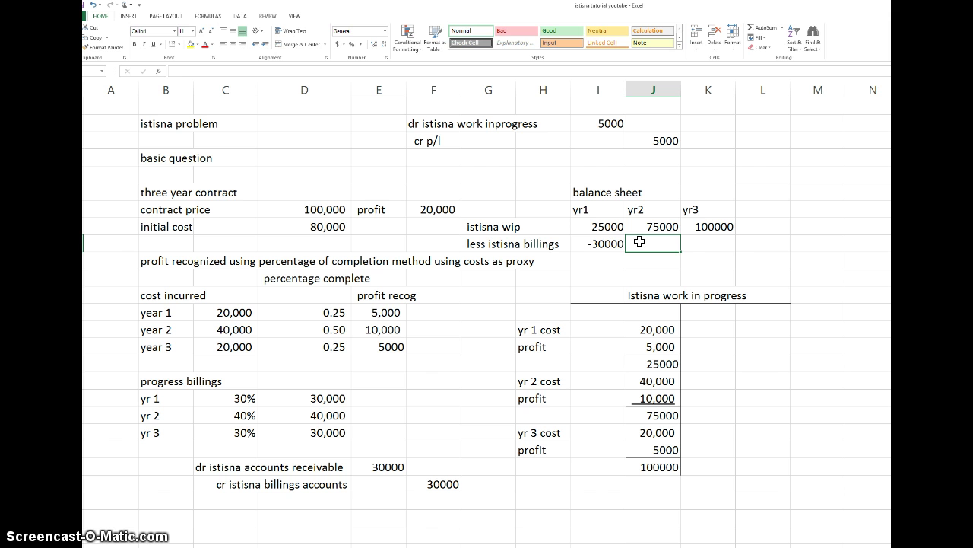
type("=")
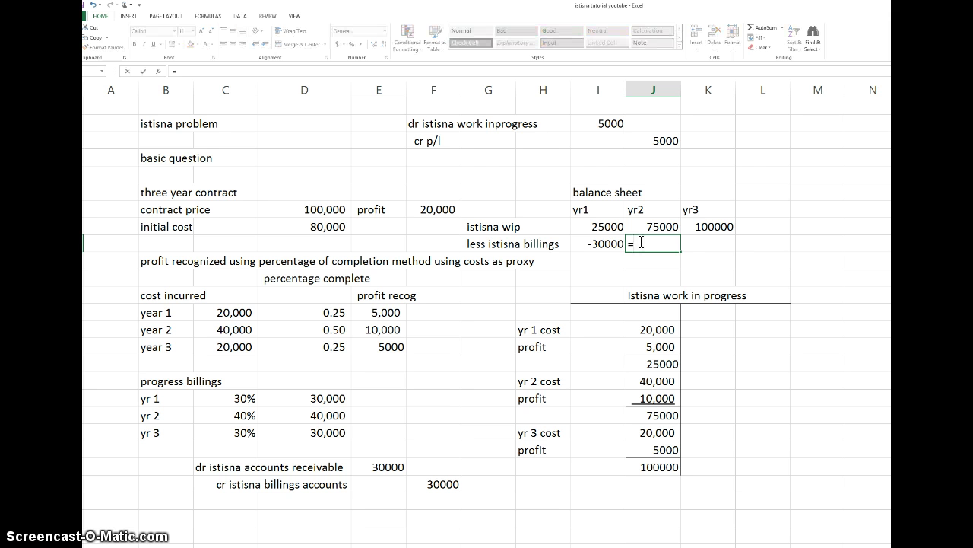
type("-")
left_click(317, 415)
key("Return")
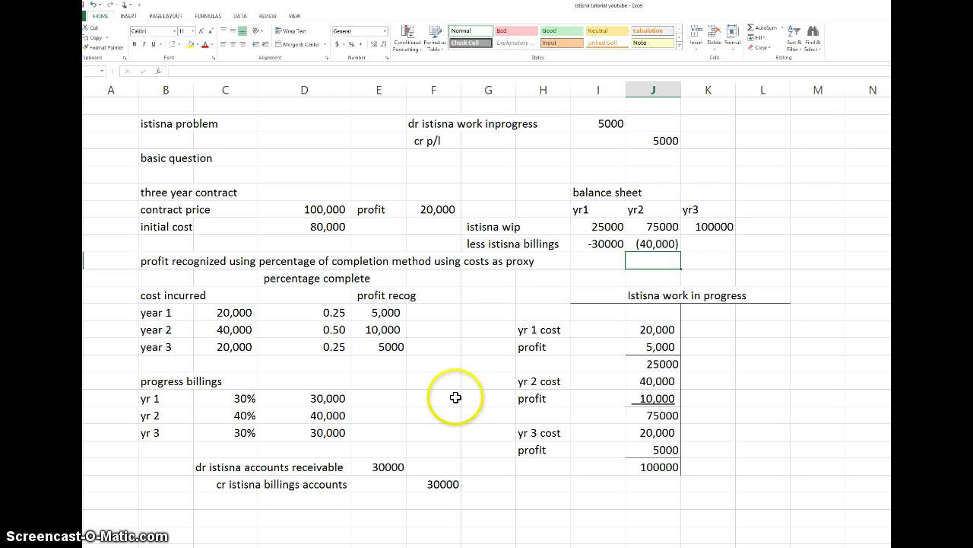
left_click(708, 244)
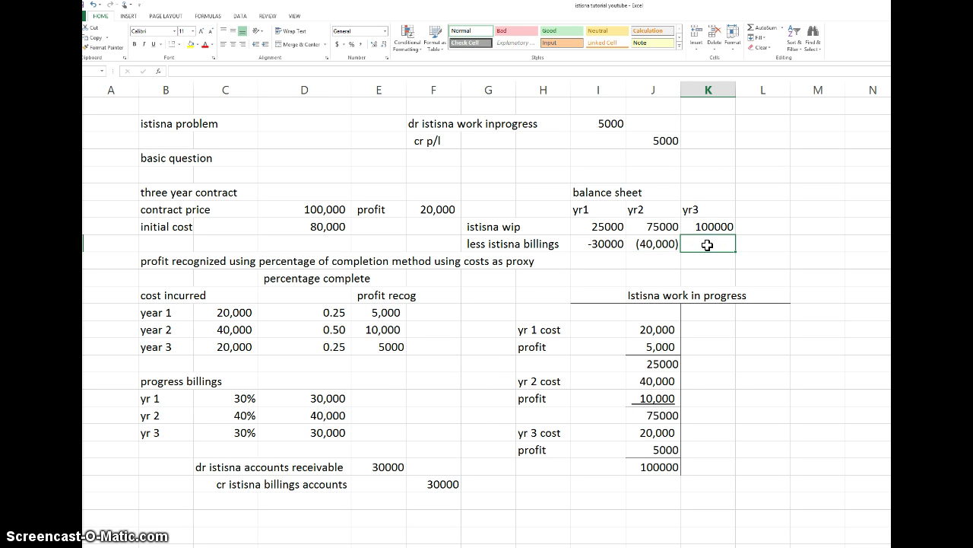
type("=-")
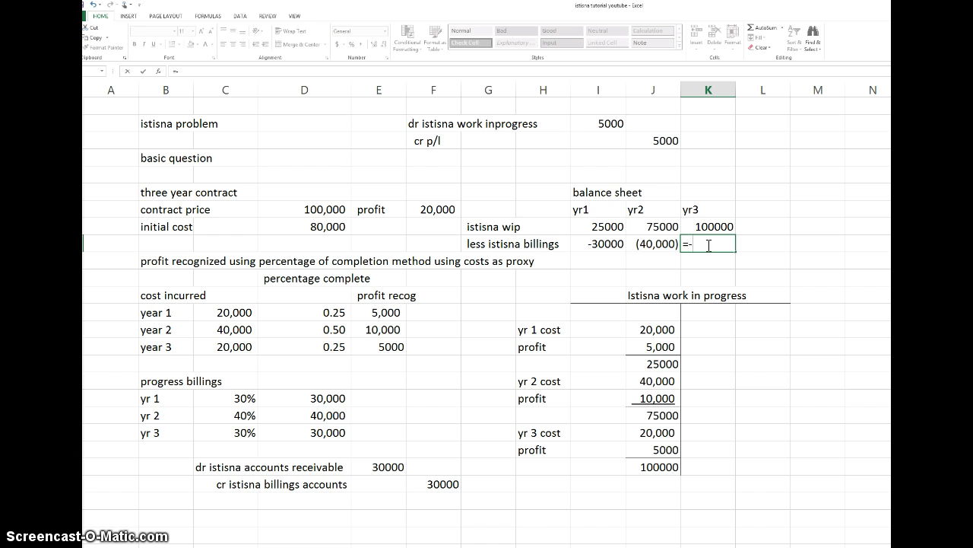
left_click(328, 432)
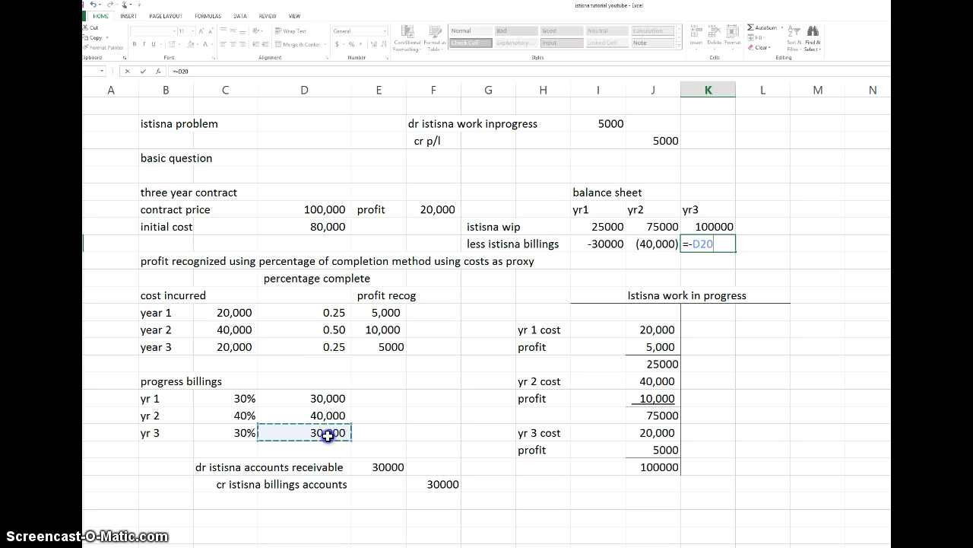
key("Return")
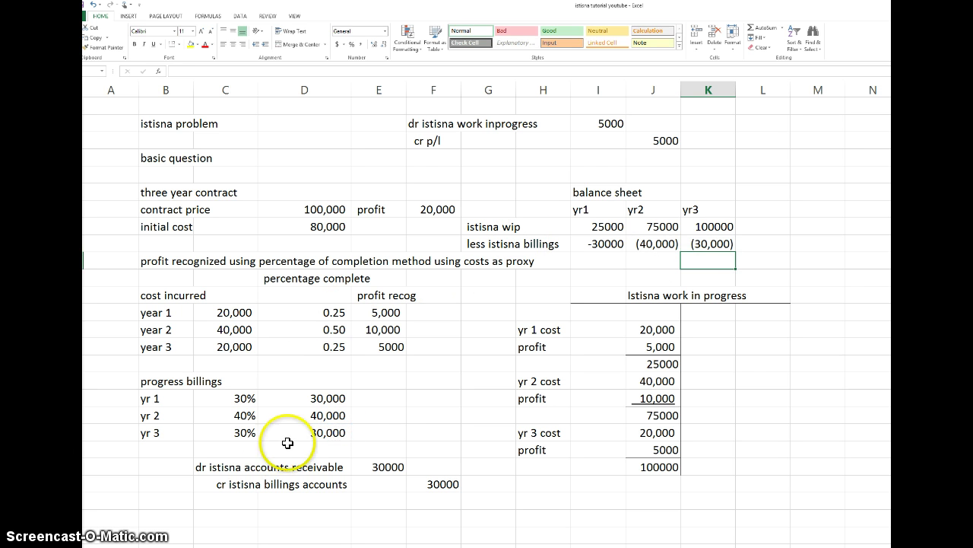
- Calculate the yr1 net balance in I10 by adding istisna wip and the billings deduction, =I8+I9
left_click(587, 260)
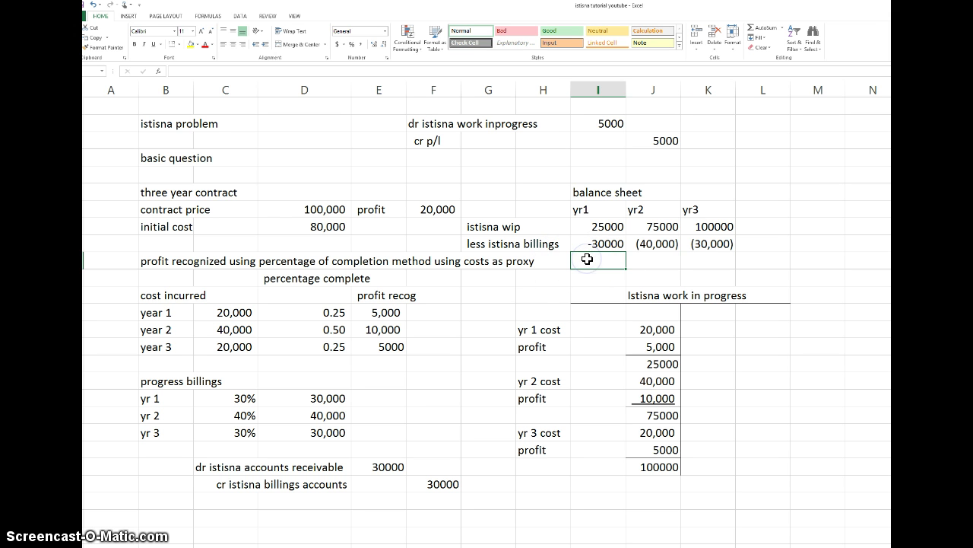
type("=")
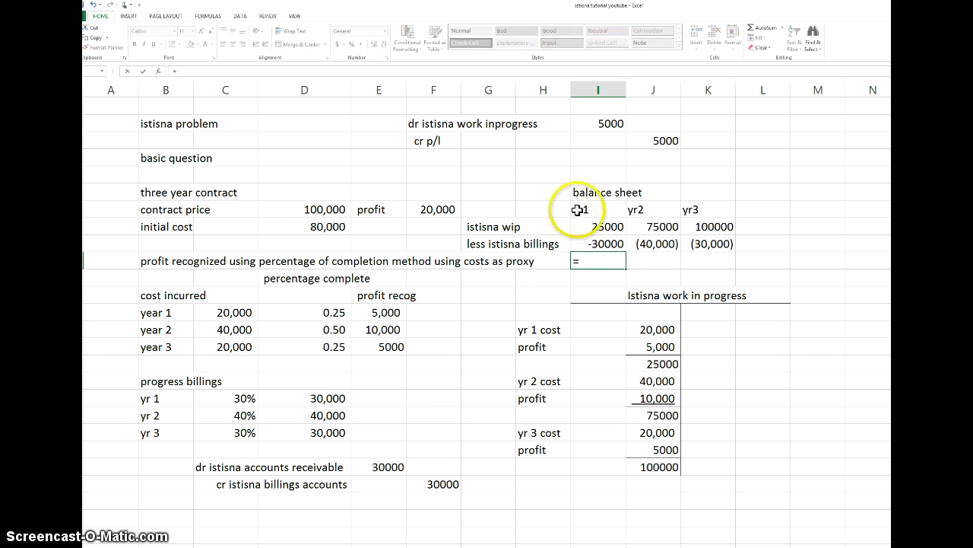
left_click(590, 226)
type("+")
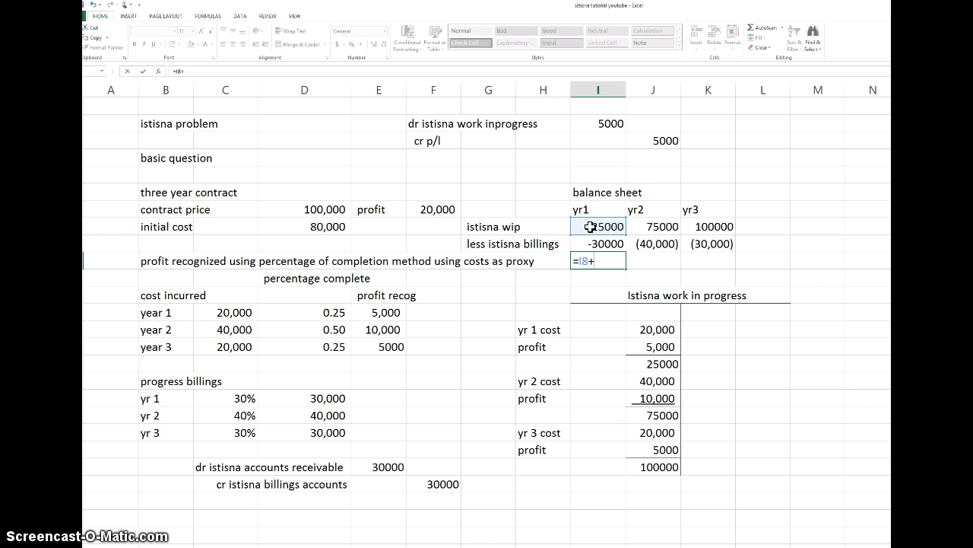
left_click(598, 243)
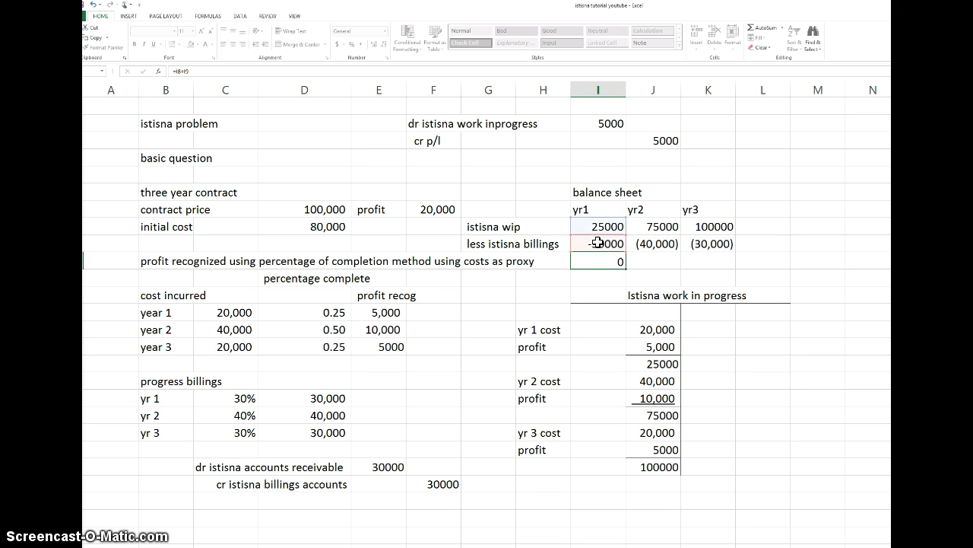
key("Return")
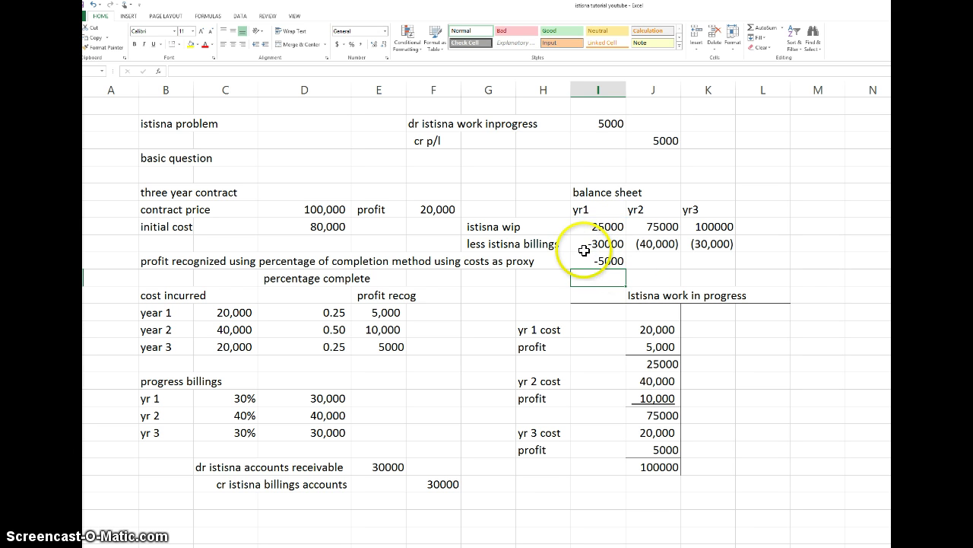
- Add a bottom border beneath the three billings figures in I9:K9
left_click_drag(591, 243, 706, 244)
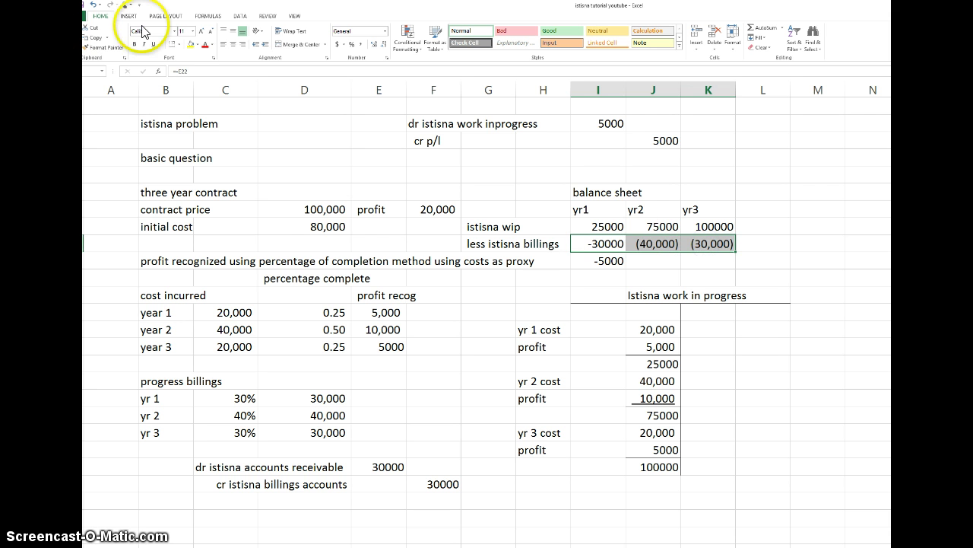
left_click(170, 42)
left_click(771, 227)
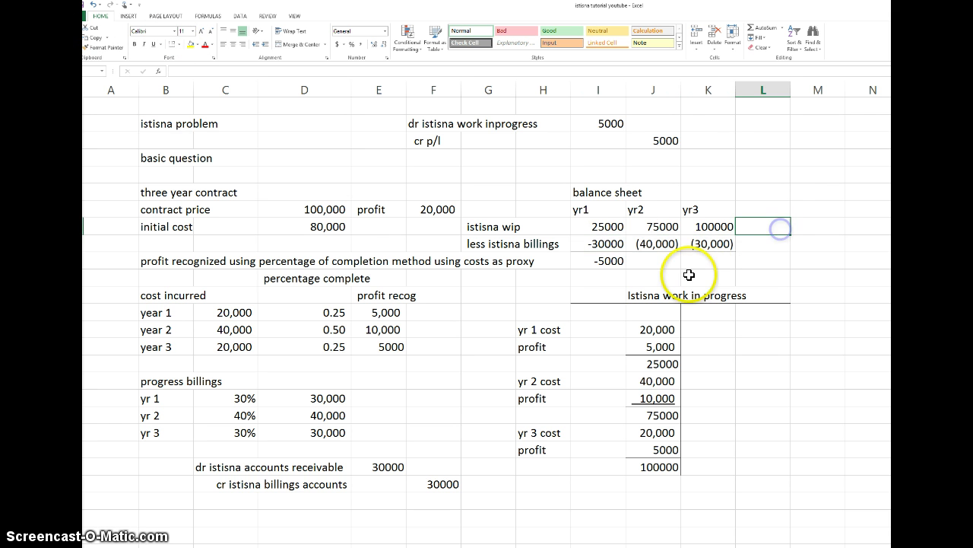
- Copy the yr1 net balance formula from I10 across to yr2 and yr3 in J10:K10
left_click(618, 262)
left_click_drag(625, 266, 728, 262)
left_click(761, 227)
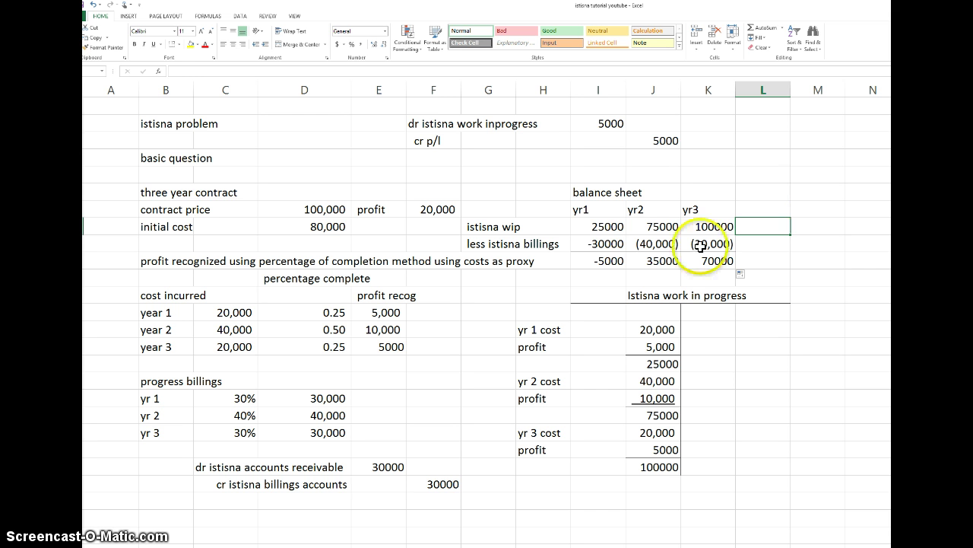
left_click(611, 244)
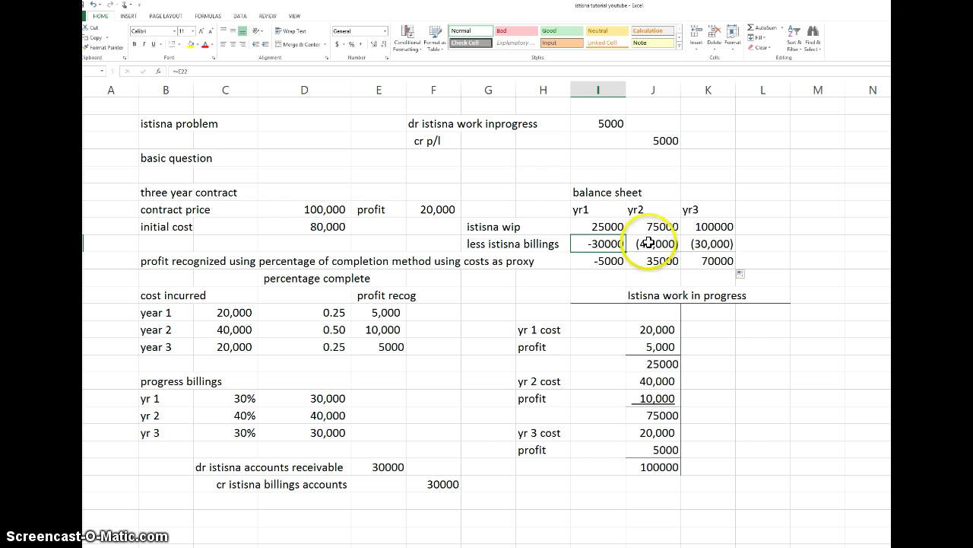
left_click(651, 243)
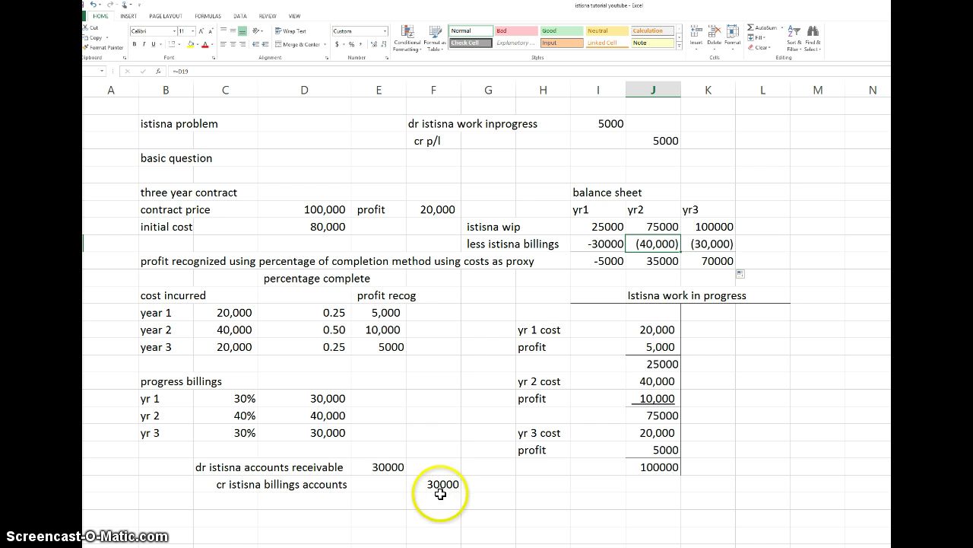
left_click(653, 263)
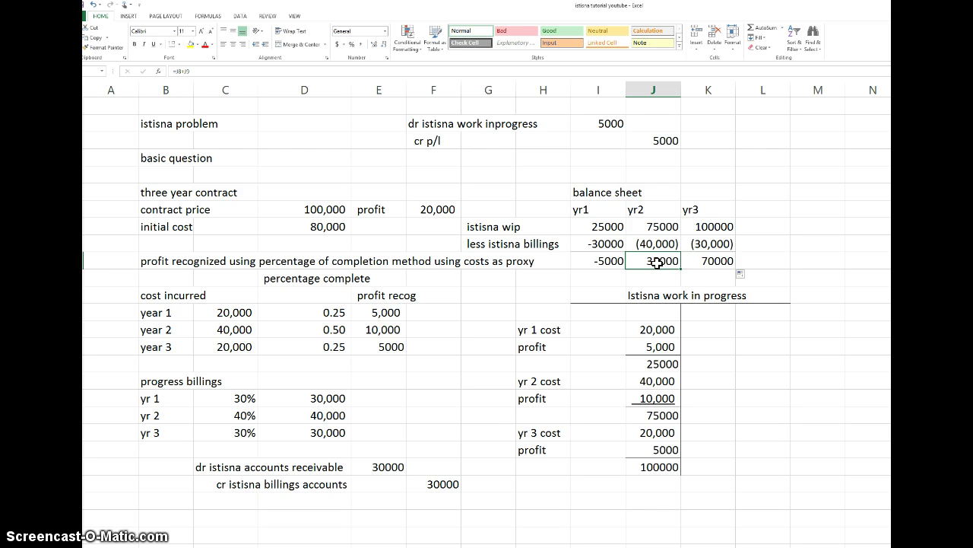
type("=")
left_click(807, 245)
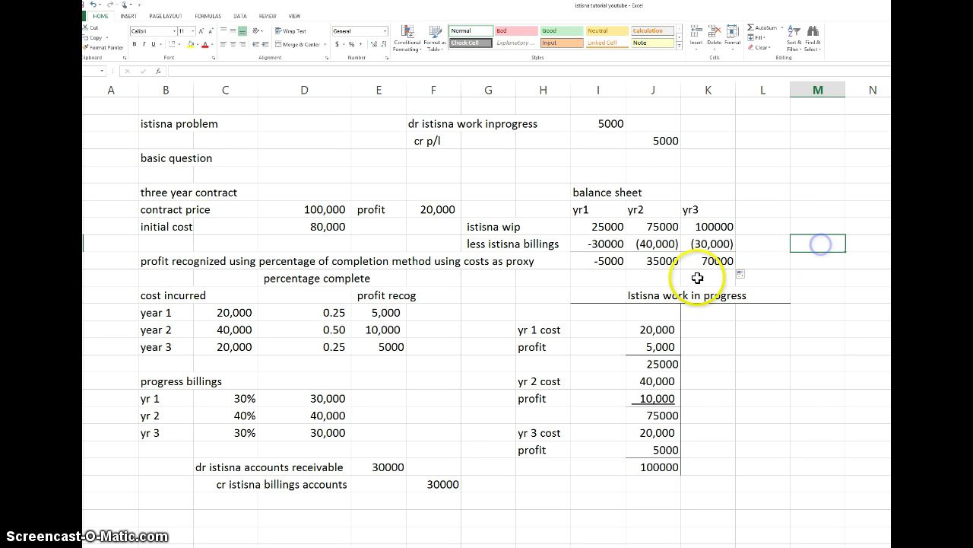
left_click(650, 245)
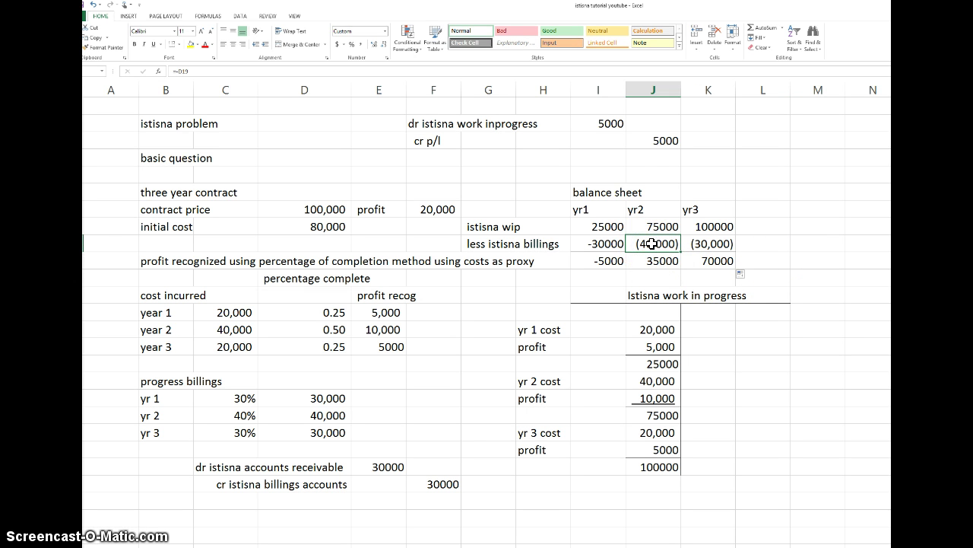
type("=")
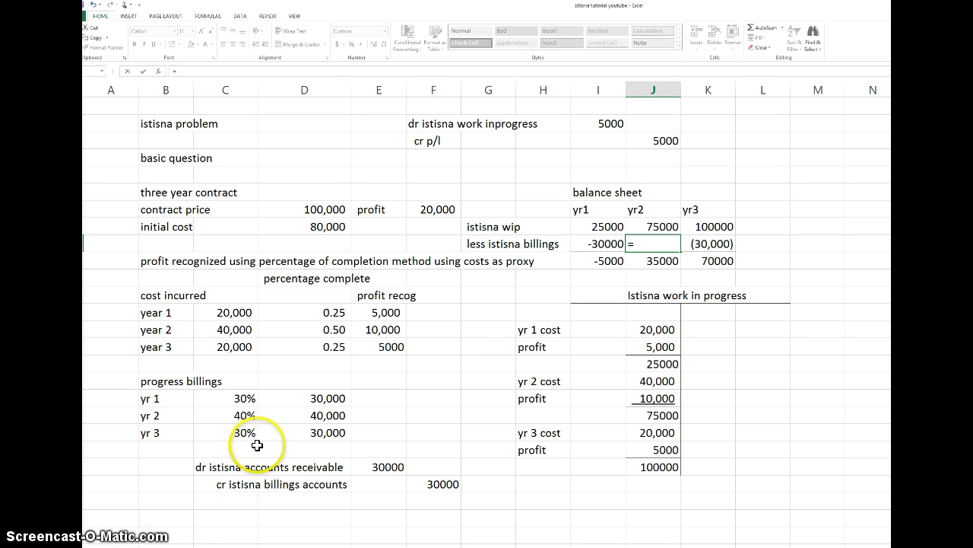
left_click(319, 415)
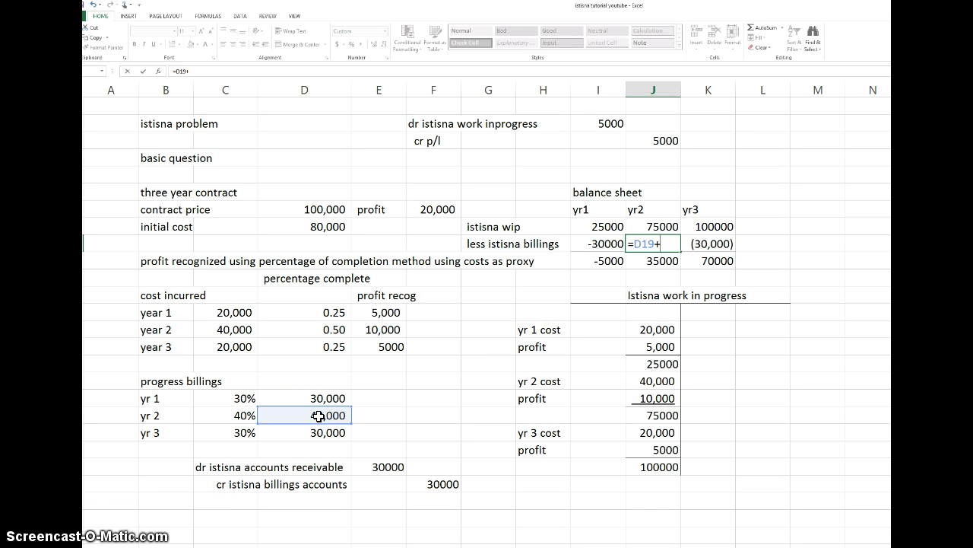
type("+")
left_click(318, 415)
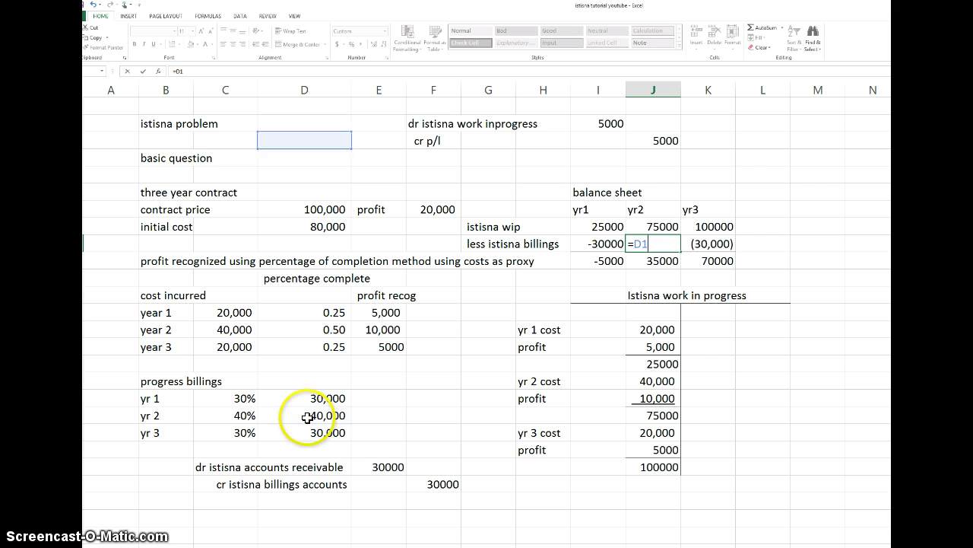
key("Escape")
- Replace the yr2 billings deduction in J9 with cumulative yr1 and yr2 billings, =-(D19+D18)
type("=")
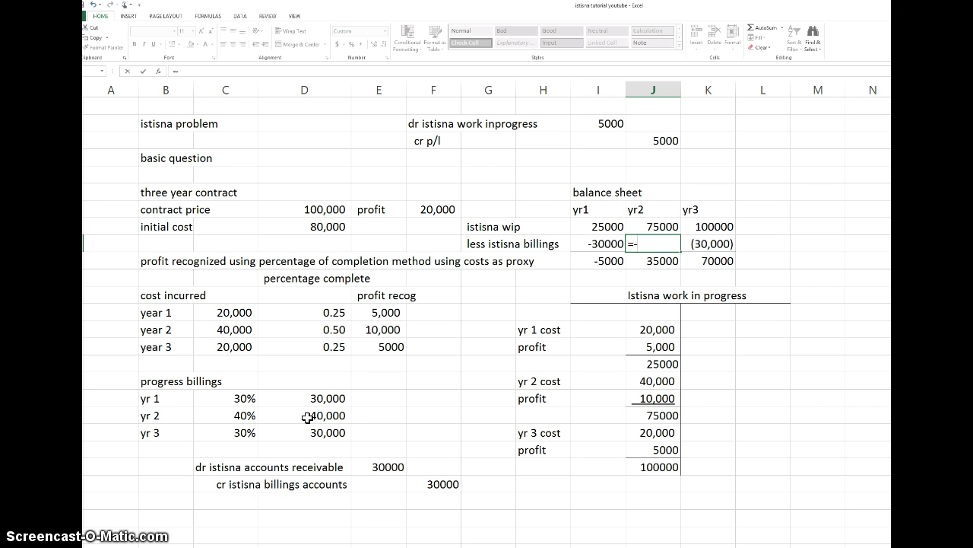
type("-(")
left_click(319, 415)
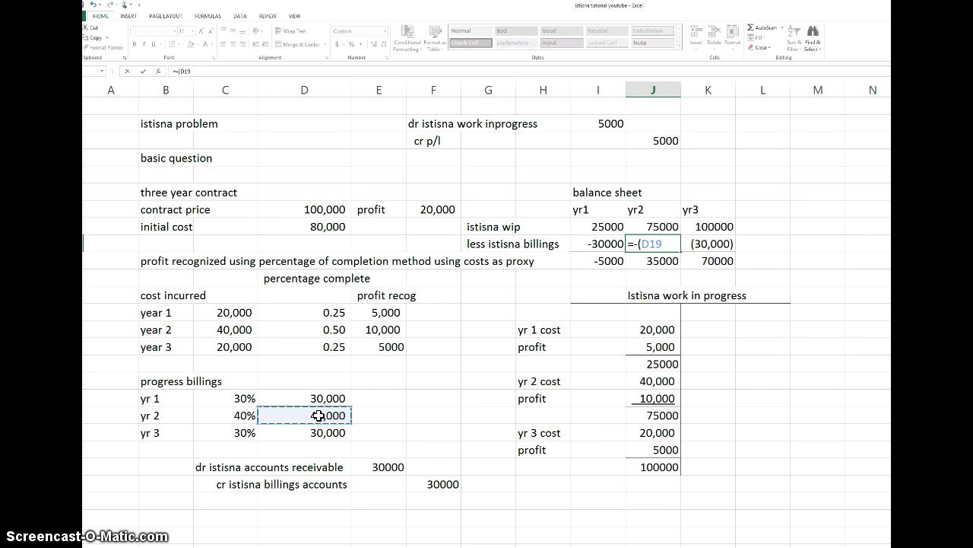
type("+")
left_click(310, 396)
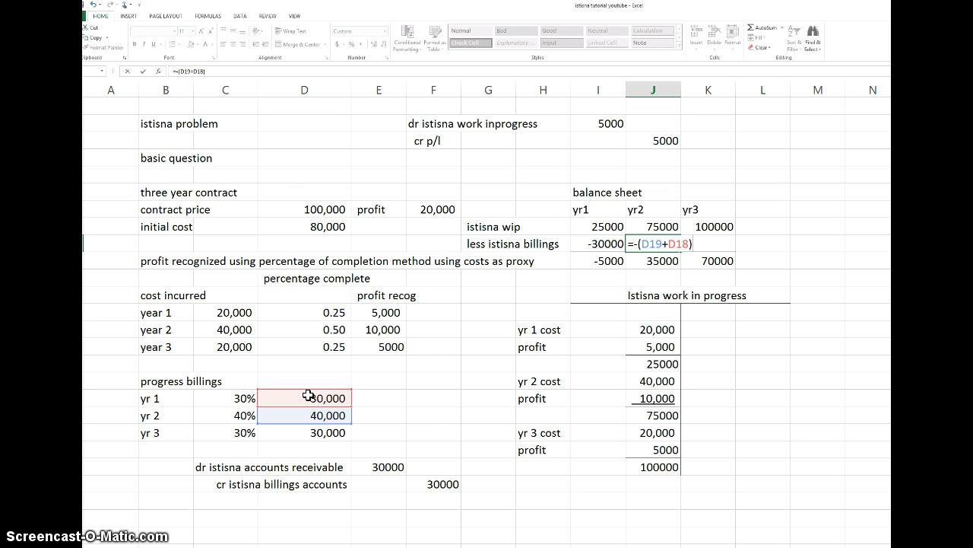
key("Return")
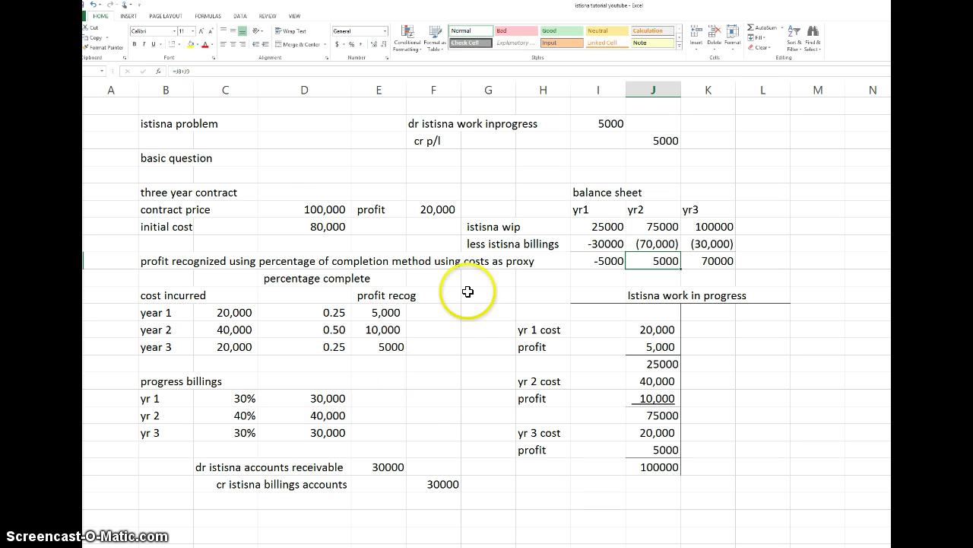
- Edit the yr3 billings deduction in K9 to insert the negative sum (D18+D19+D20), accepting the proposed formula correction
left_click(705, 240)
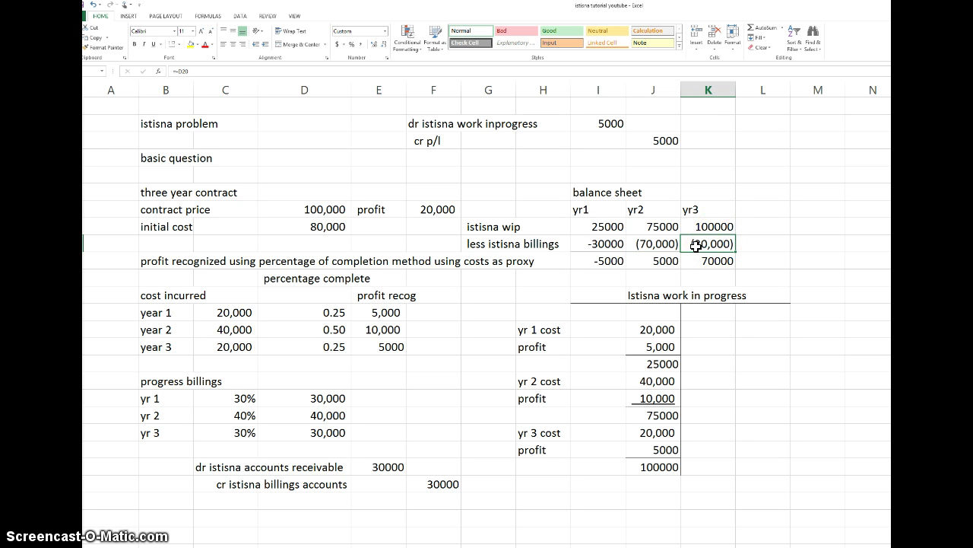
double_click(696, 243)
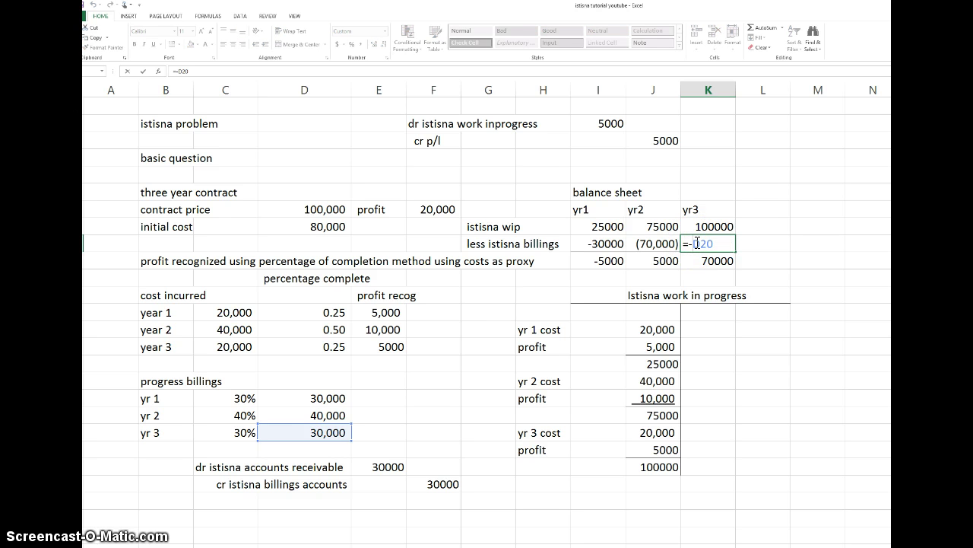
type("-")
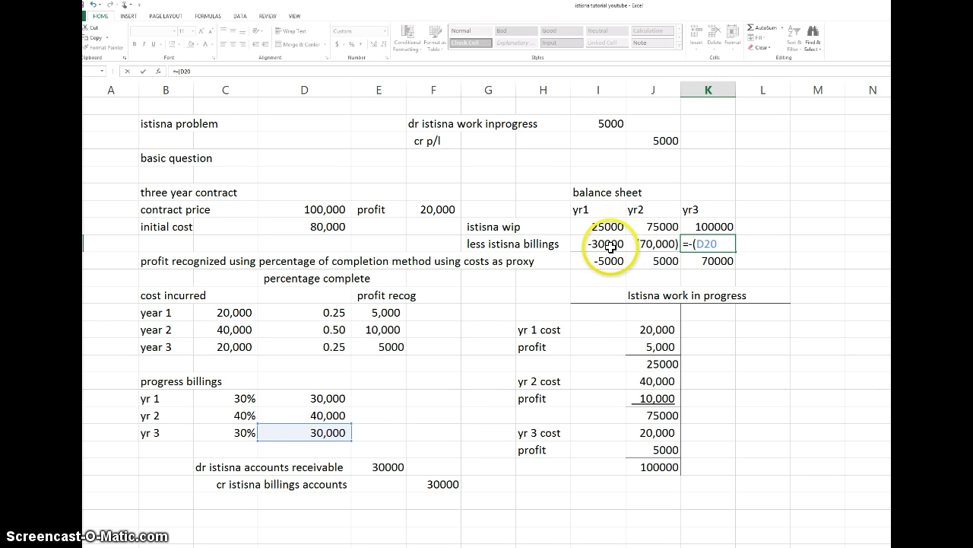
left_click(328, 399)
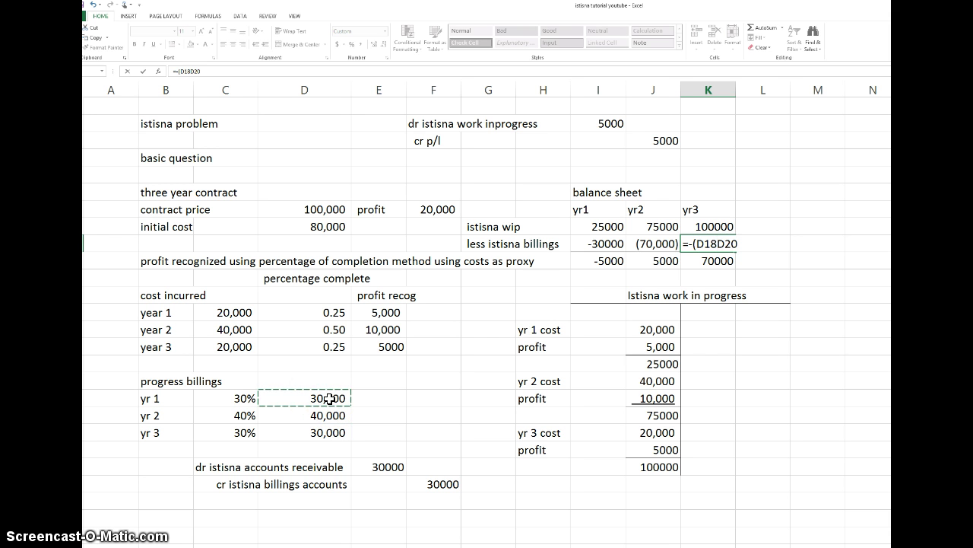
type("+")
left_click(322, 415)
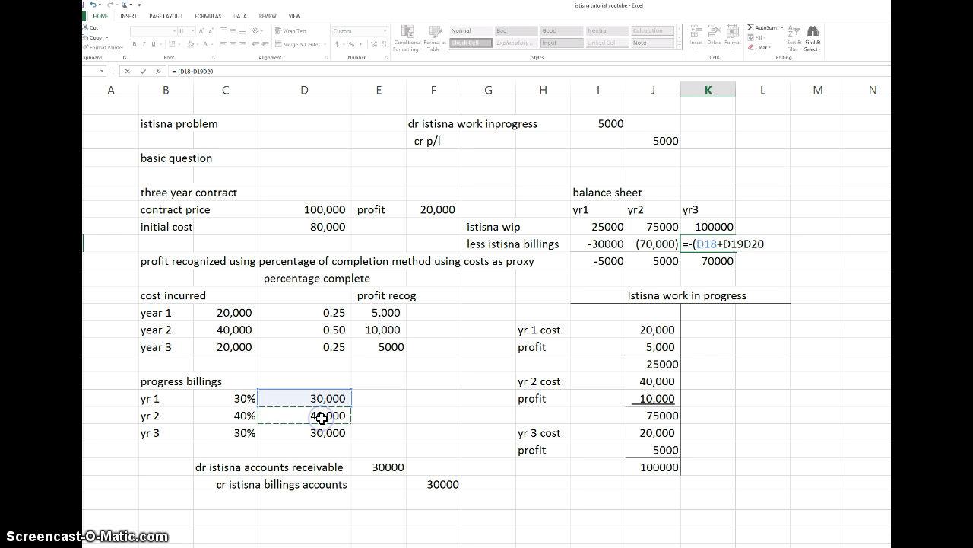
type("+")
left_click(314, 432)
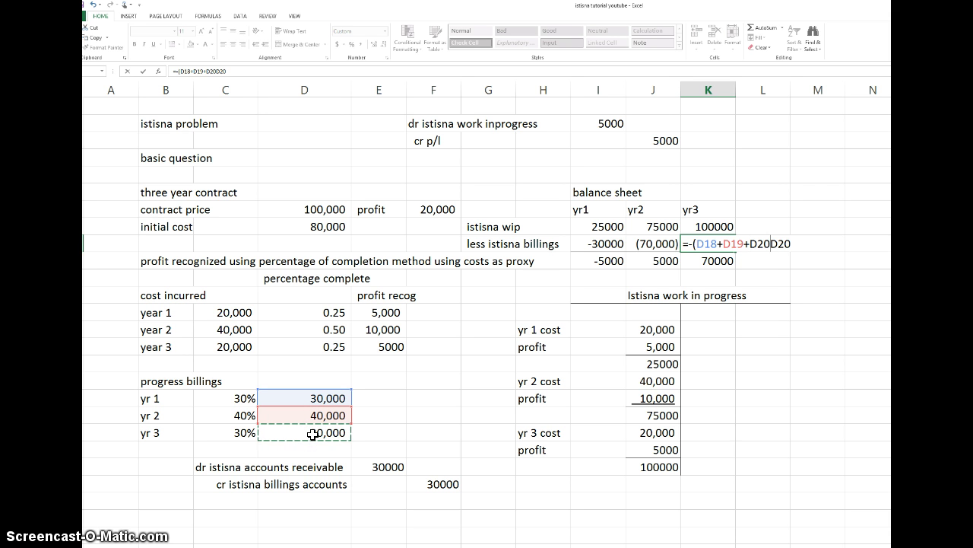
type(")")
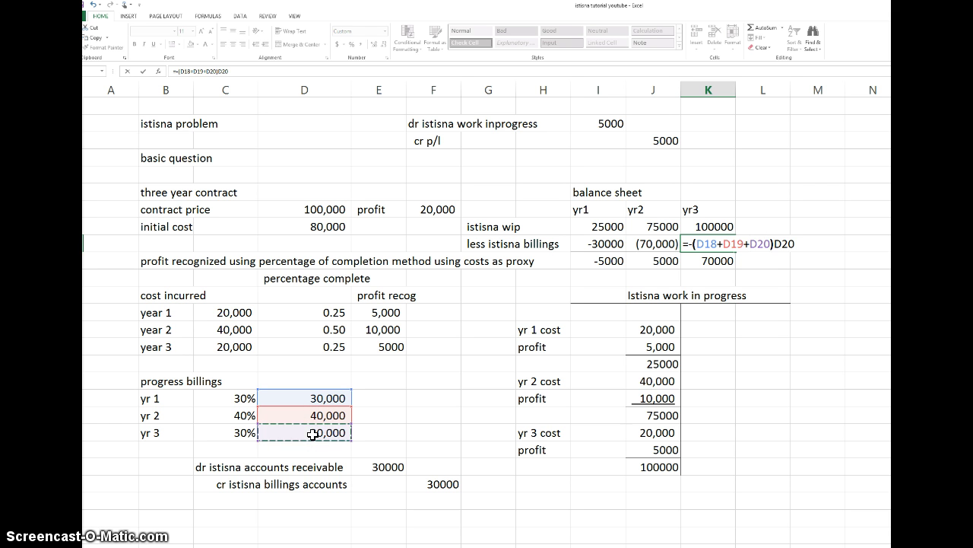
key("Return")
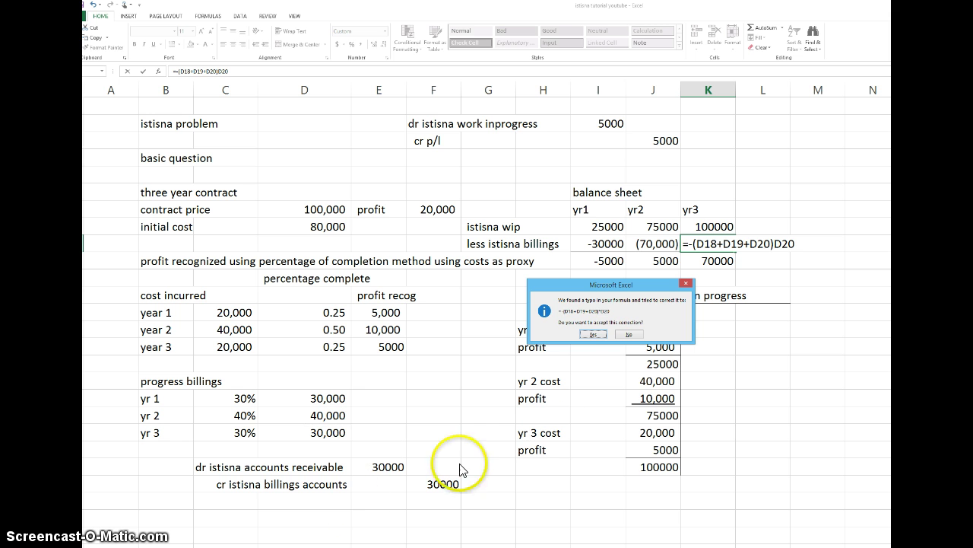
left_click(593, 334)
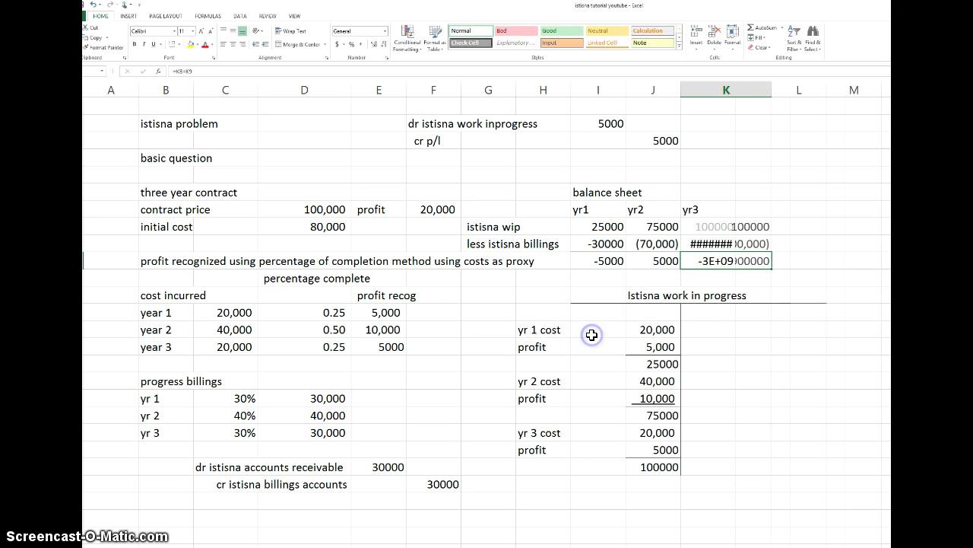
- Remove the trailing *D20 from the yr3 billings formula so that K9 reads =-(D18+D19+D20)
left_click(736, 242)
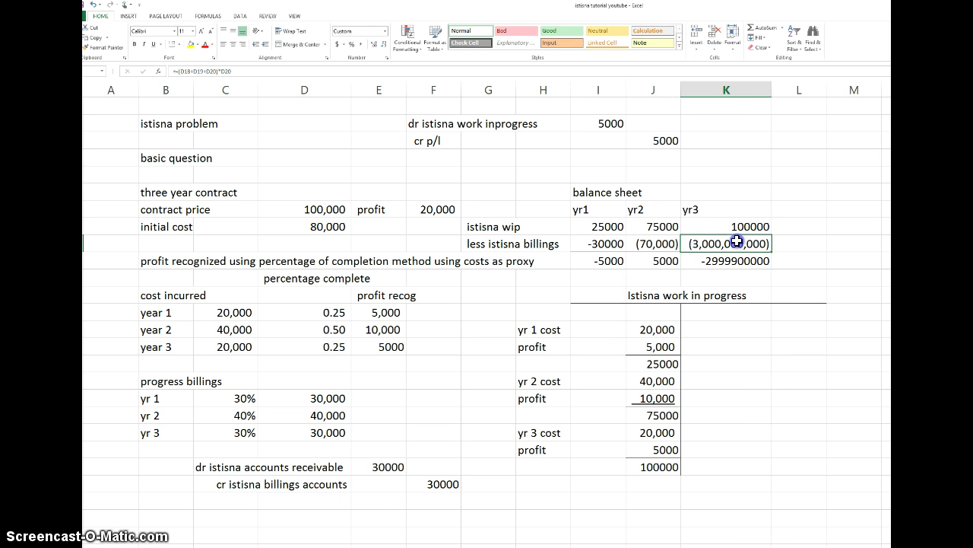
left_click(233, 72)
key("BackSpace")
key("BackSpace")
key("BackSpace")
key("BackSpace")
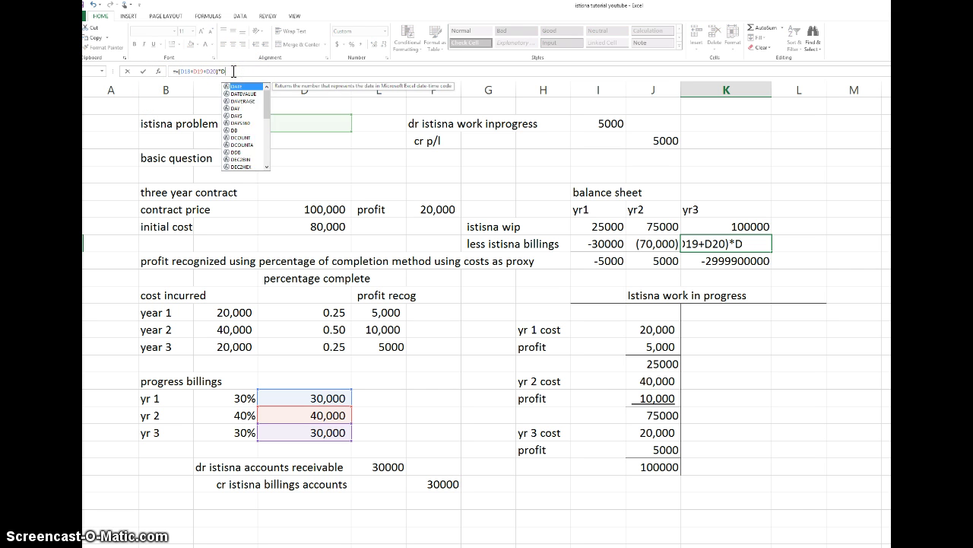
key("Return")
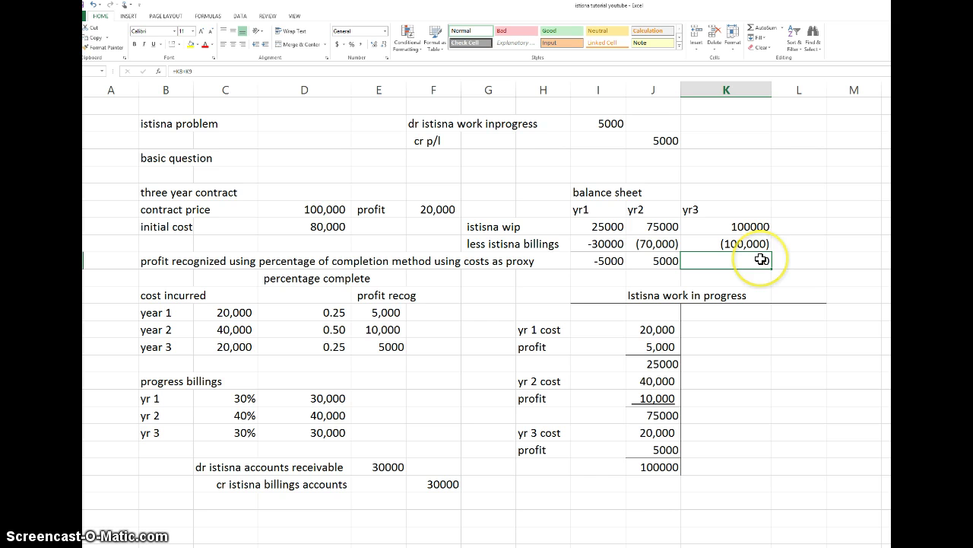
- Add the row label "istisna account receivable" in G11 beneath the billings rows and widen column H to fit it
left_click(465, 275)
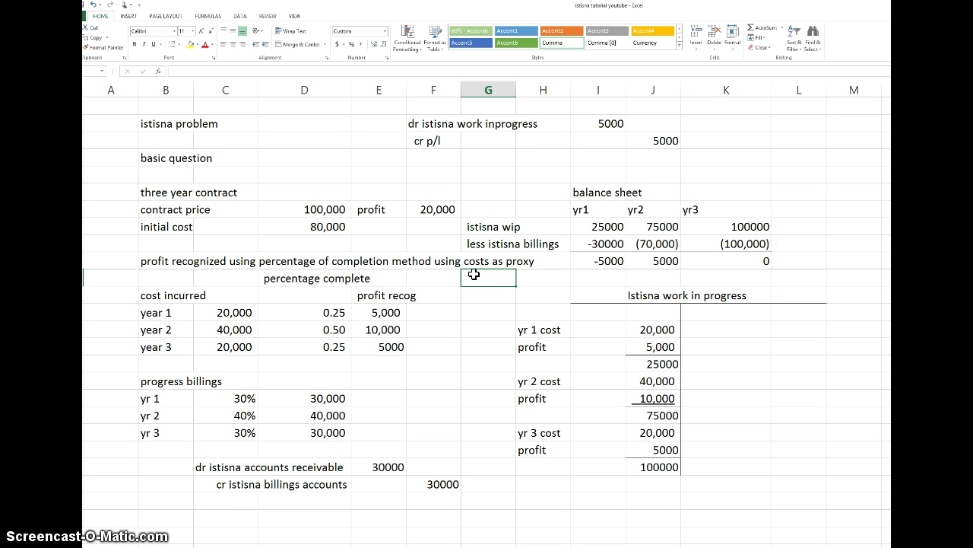
type("istisna account receivable")
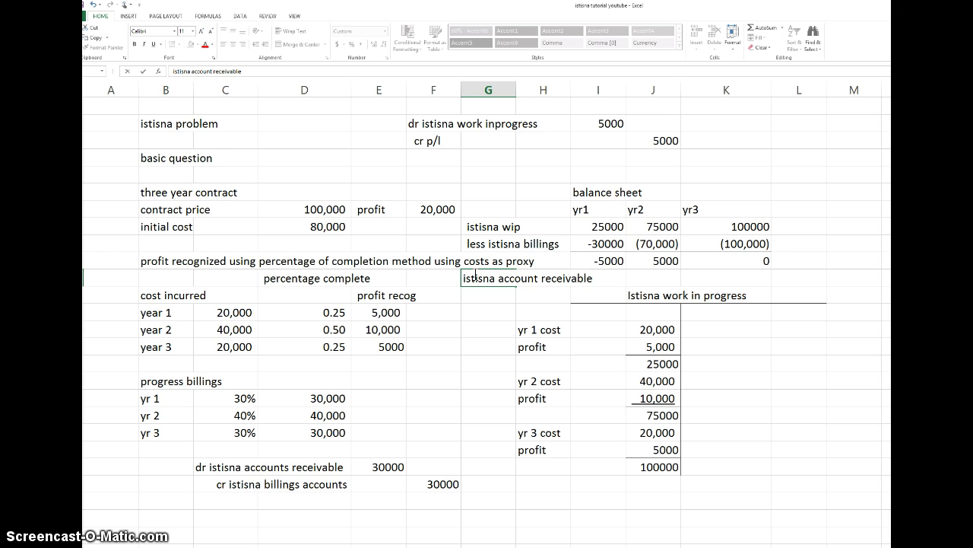
left_click(600, 279)
left_click(565, 89)
left_click_drag(572, 89, 600, 93)
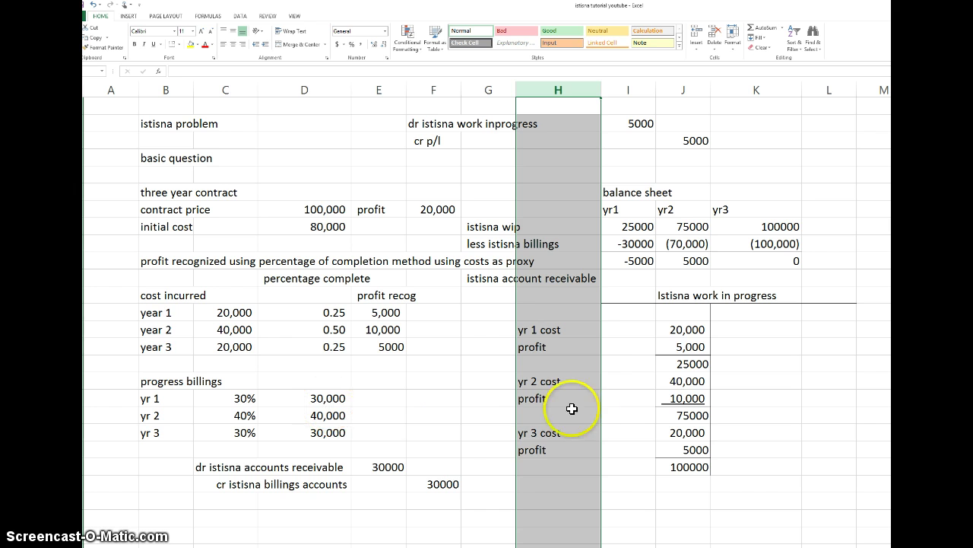
left_click(642, 282)
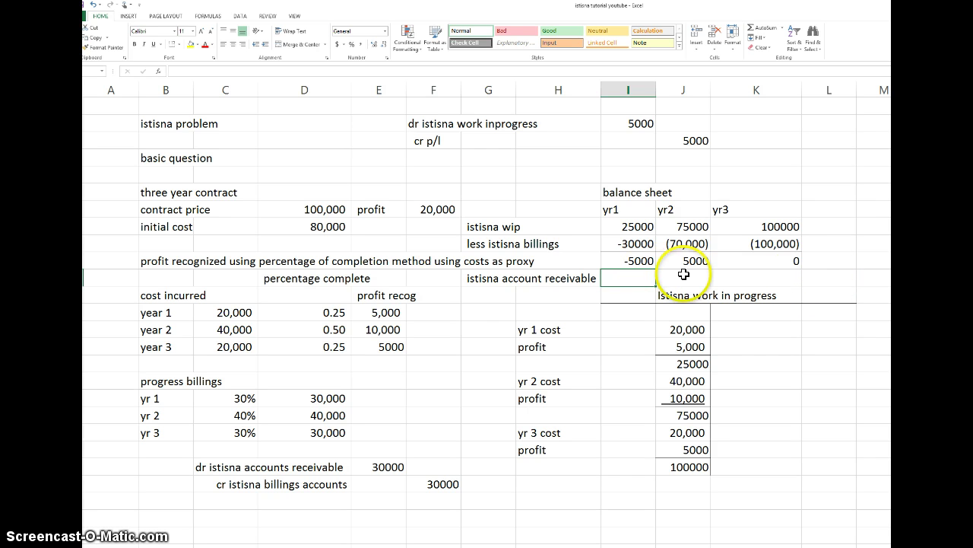
left_click(829, 258)
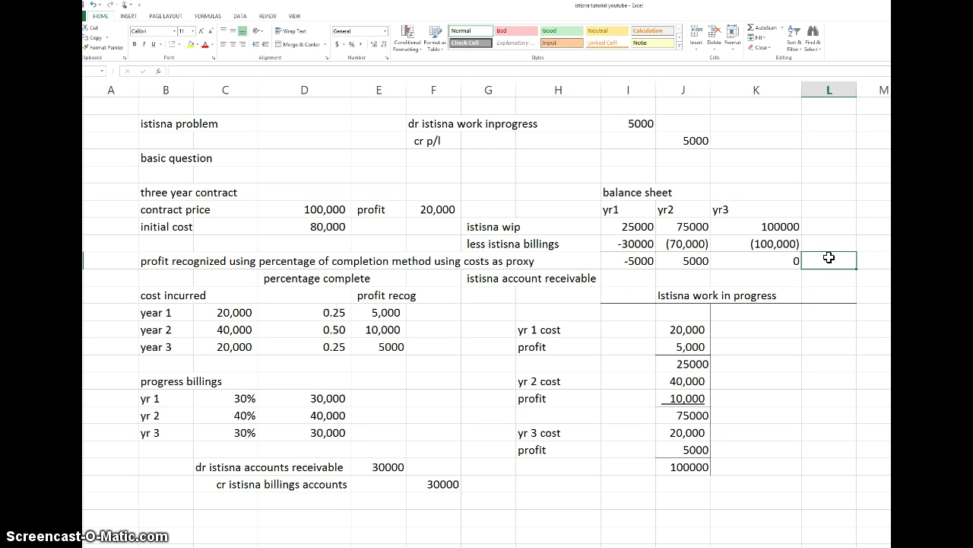